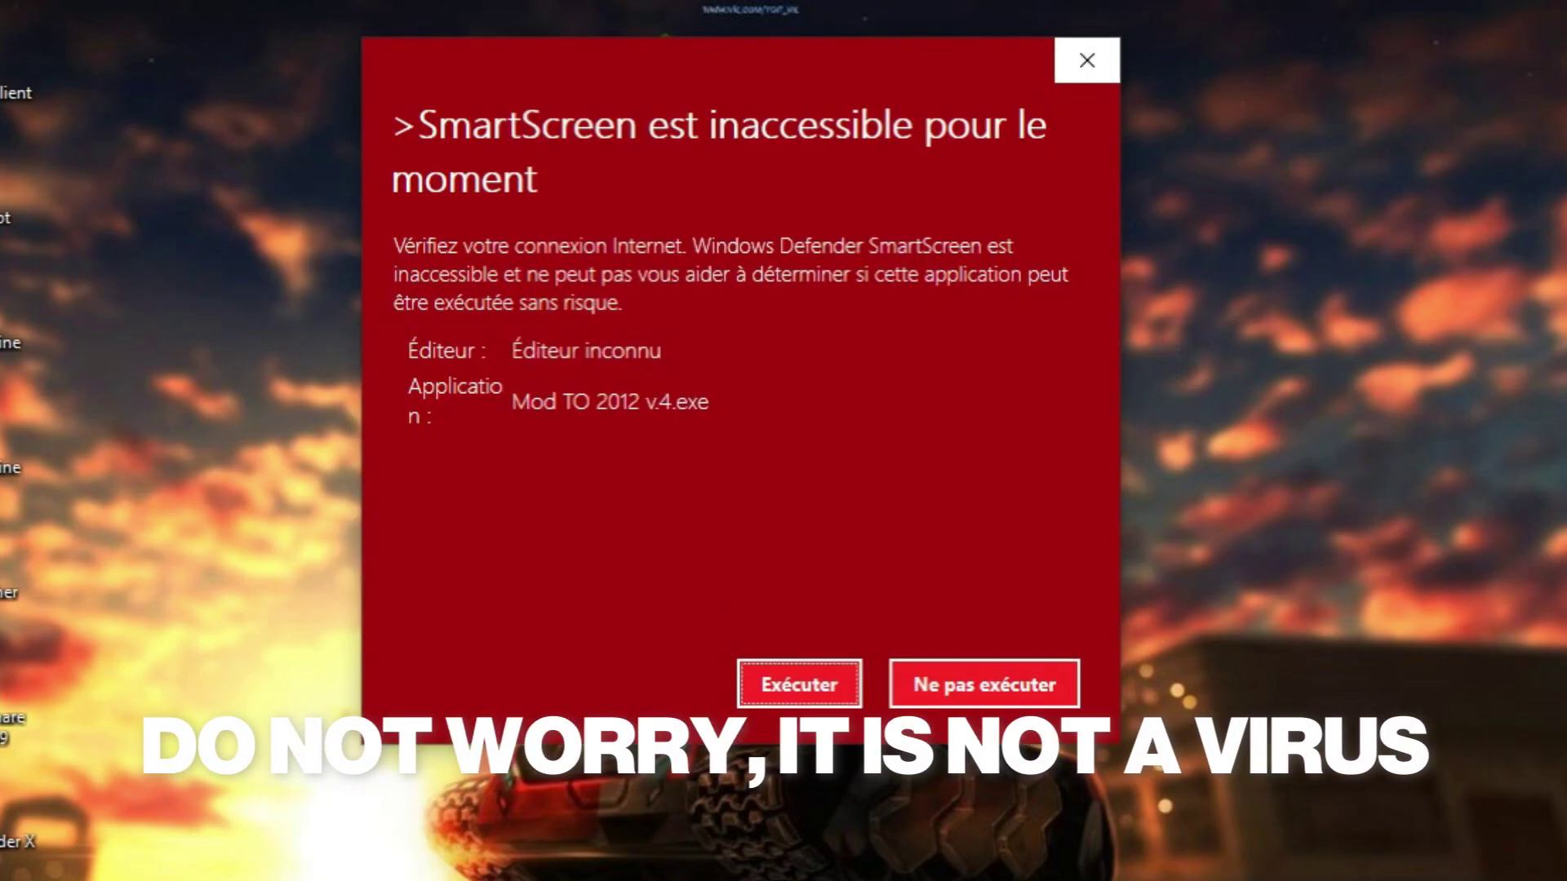
Step: Allow Mod TO 2012 v.4.exe to run and extract its files into the 2012 TO Mod folder on the desktop
{"action": "key", "text": "Return"}
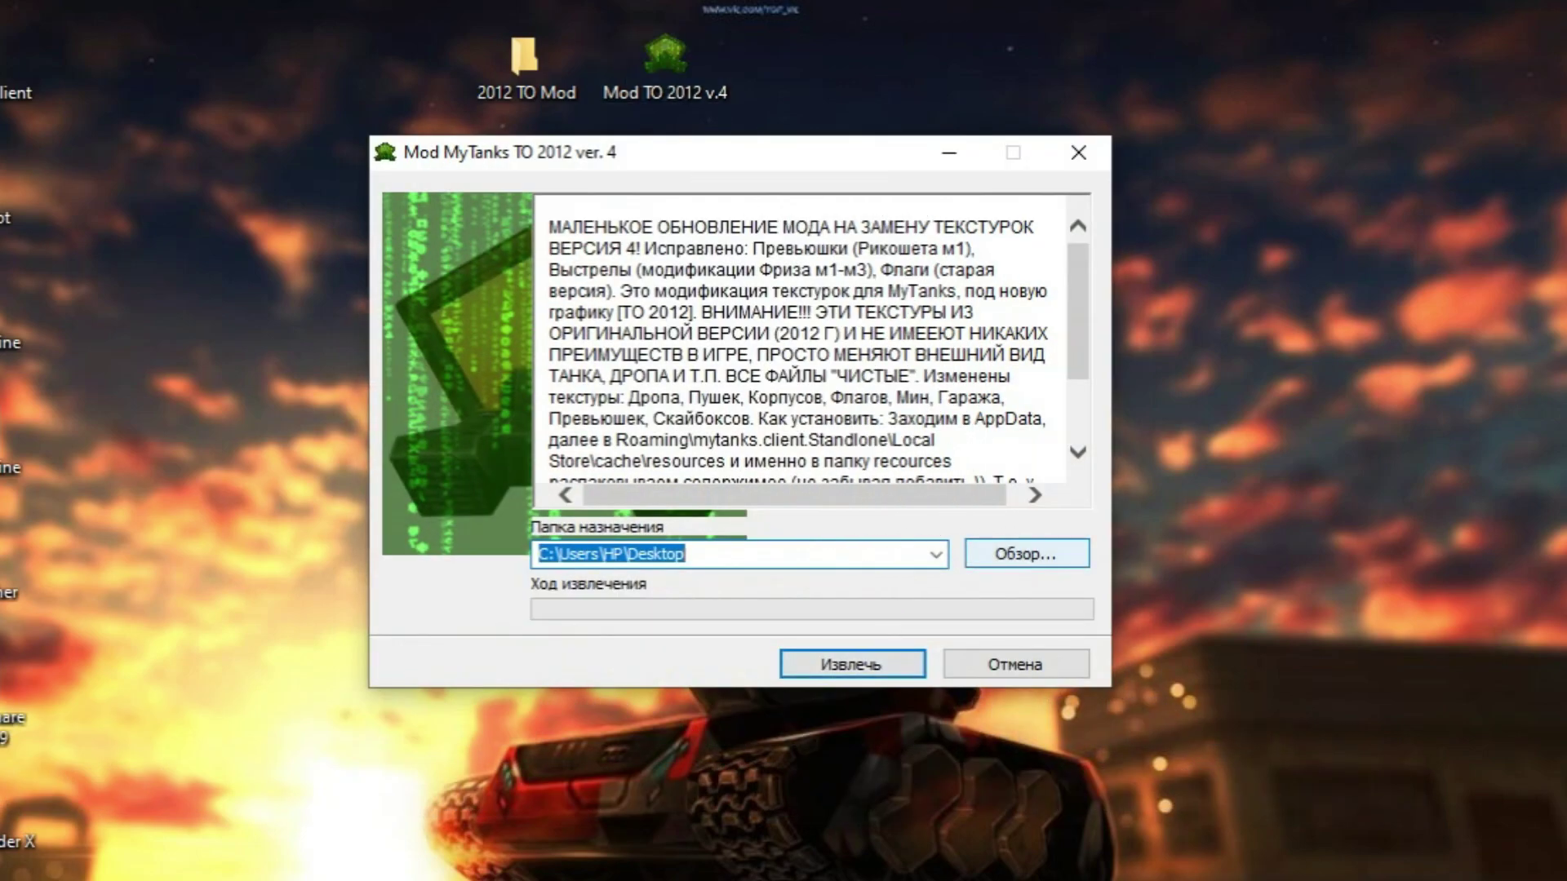
{"action": "left_click", "coordinate": [1024, 553]}
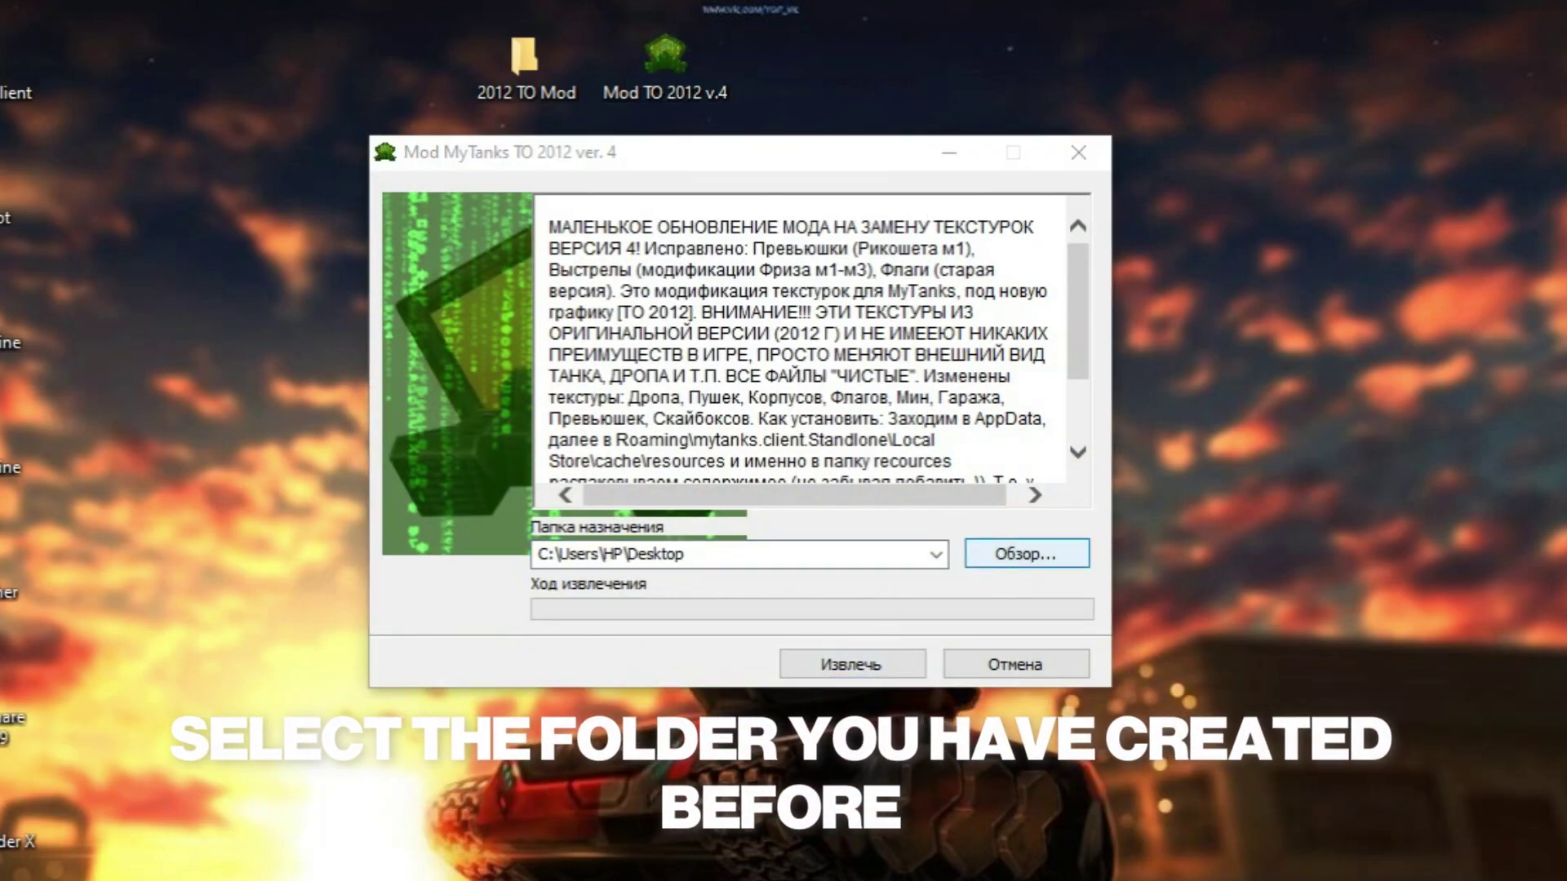
{"action": "scroll", "coordinate": [740, 430], "scroll_direction": "down", "scroll_amount": 1}
{"action": "left_click", "coordinate": [614, 538]}
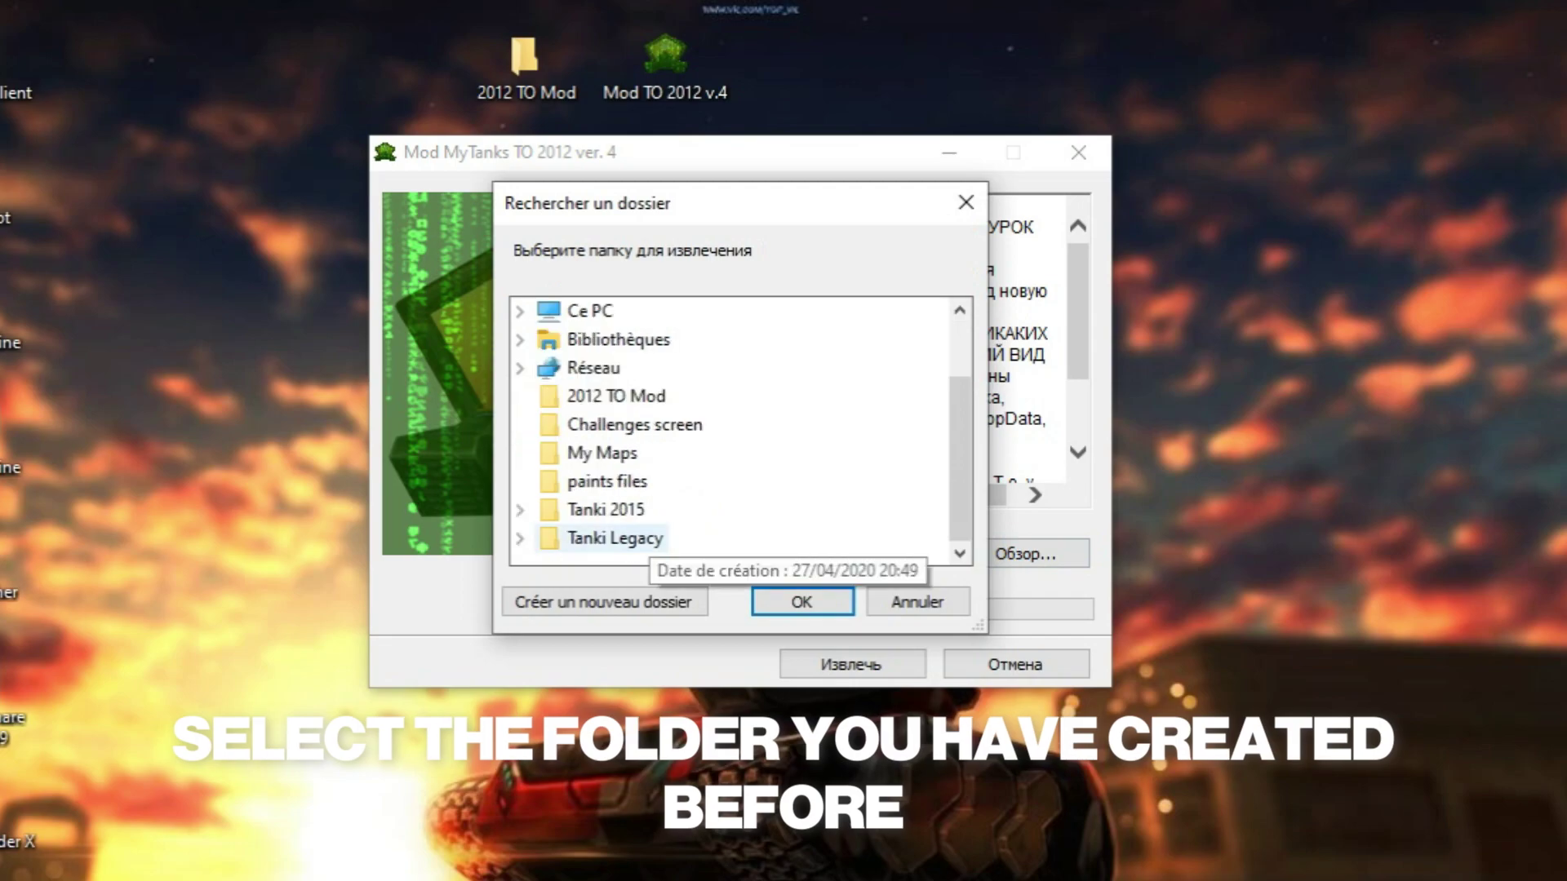
{"action": "left_click", "coordinate": [606, 397]}
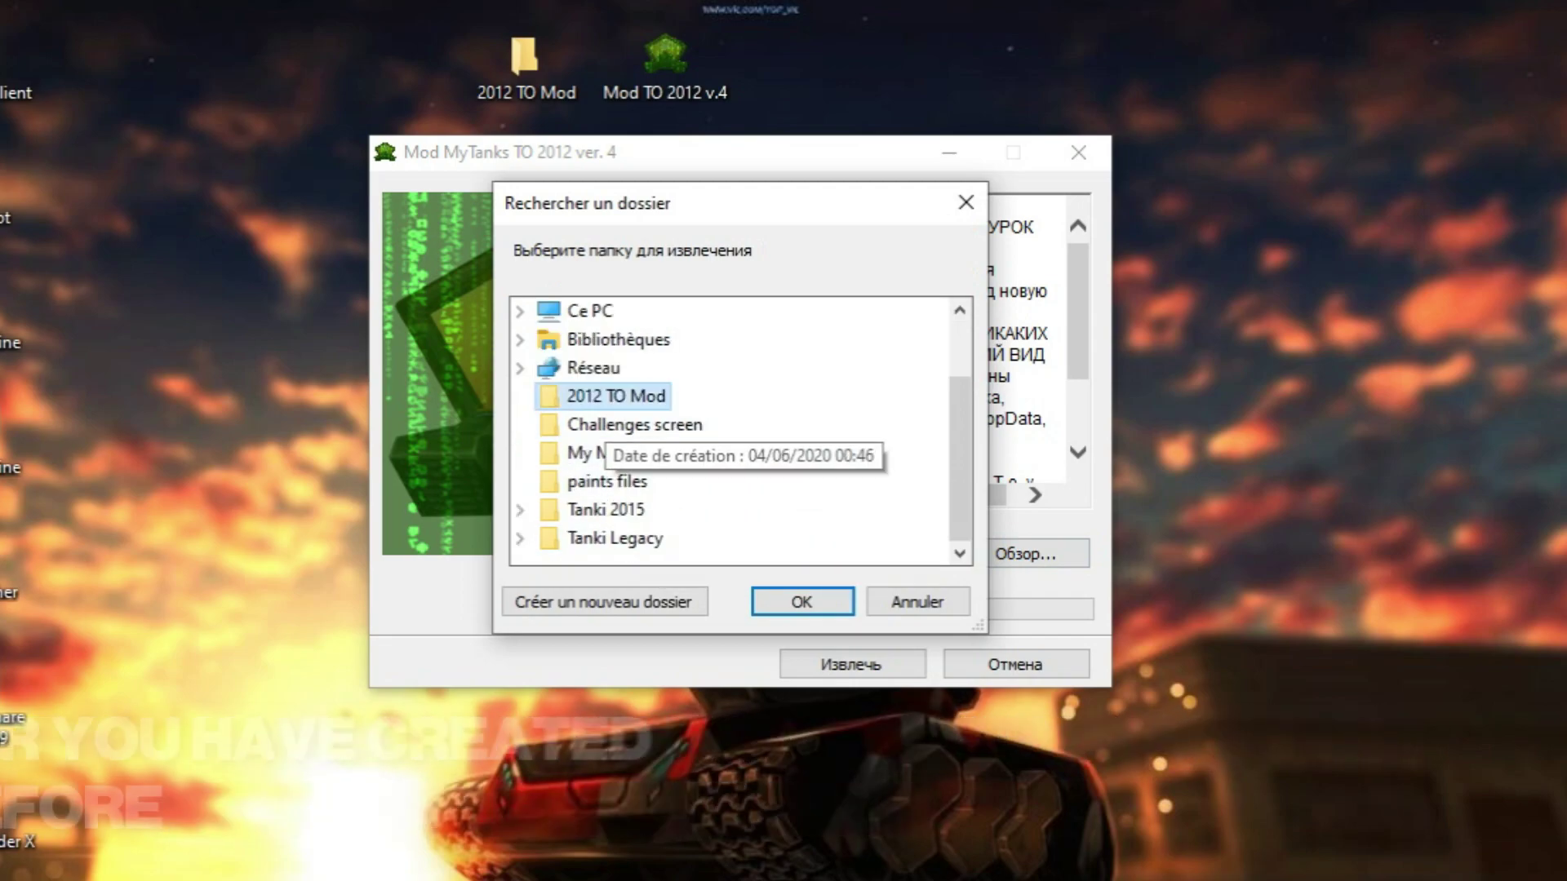
{"action": "key", "text": "Return"}
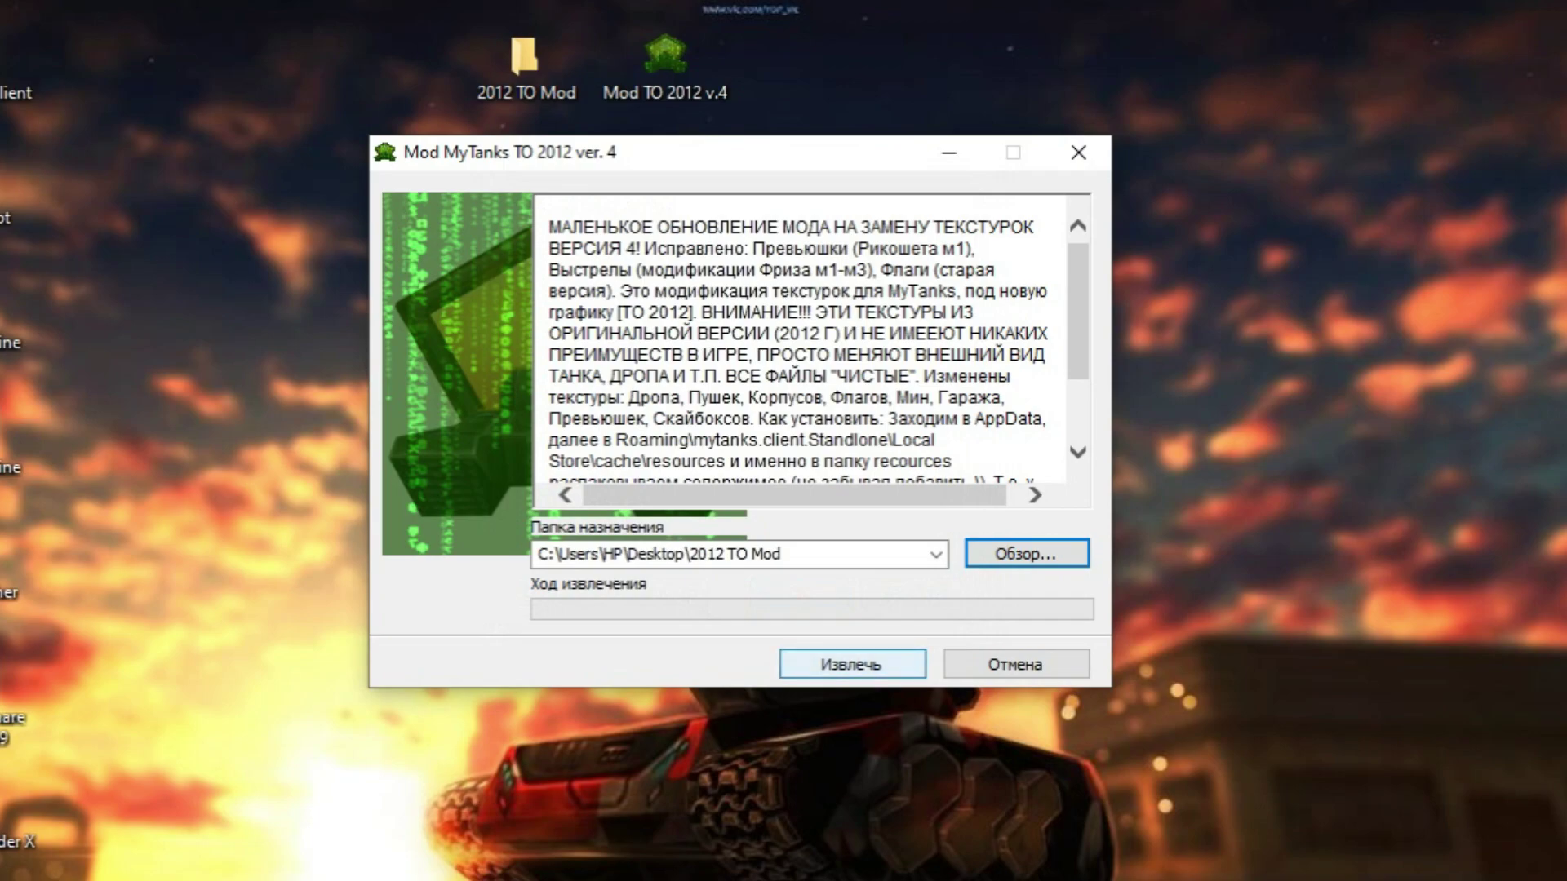
{"action": "left_click", "coordinate": [851, 664]}
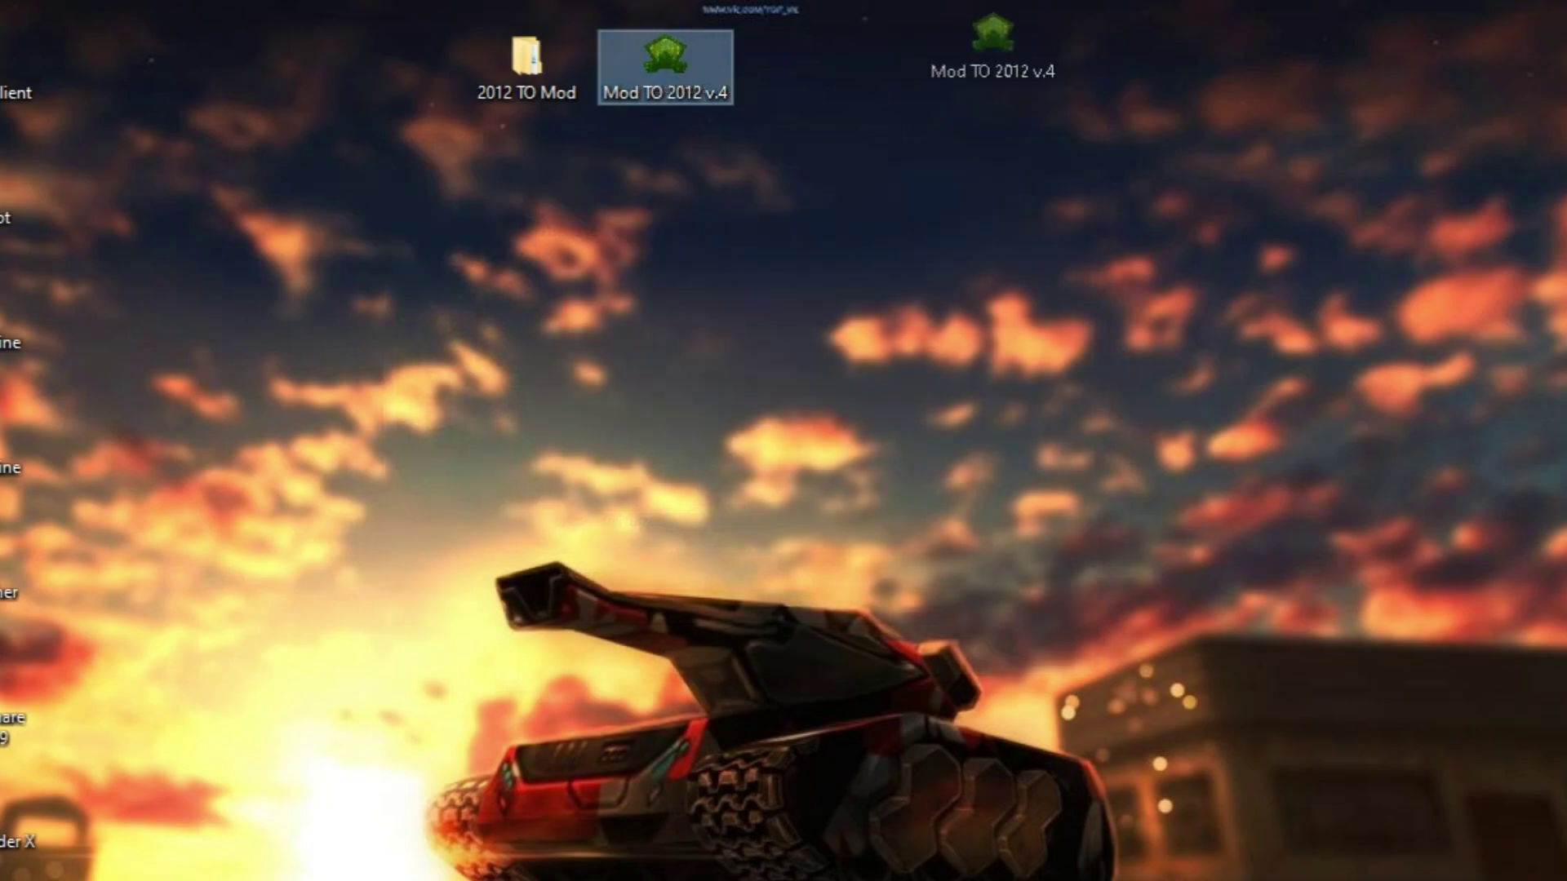
Step: Rearrange the mod extractor and the 2012 TO Mod folder on the desktop, and open the folder in a fully visible window
{"action": "left_click_drag", "start_coordinate": [992, 49], "coordinate": [989, 51]}
{"action": "left_click_drag", "start_coordinate": [527, 66], "coordinate": [803, 67]}
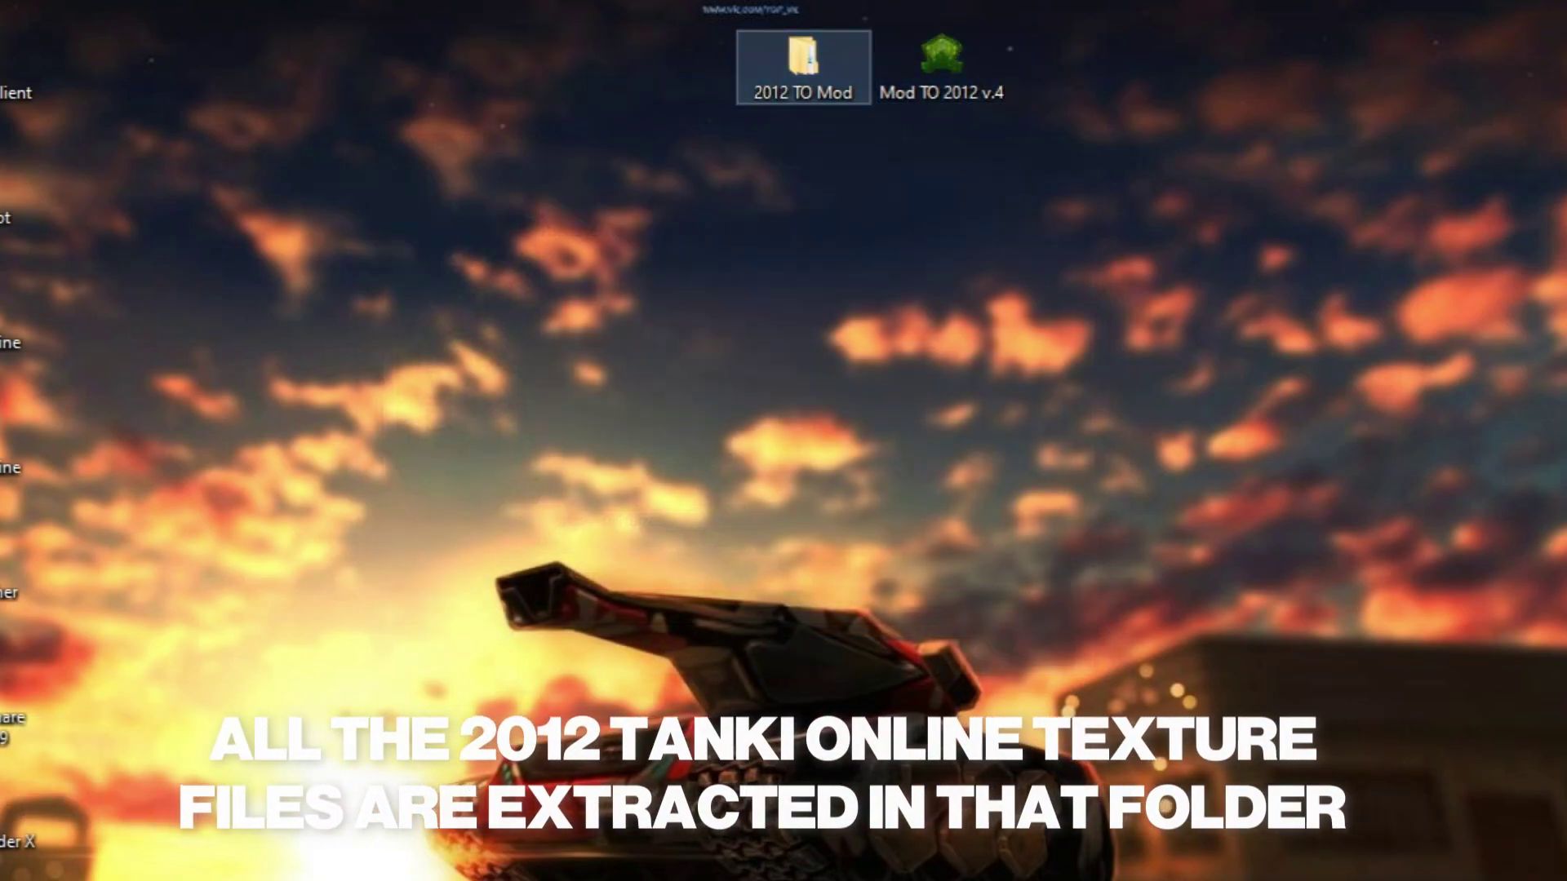
{"action": "double_click", "coordinate": [803, 67]}
{"action": "left_click_drag", "start_coordinate": [754, 205], "coordinate": [853, 45]}
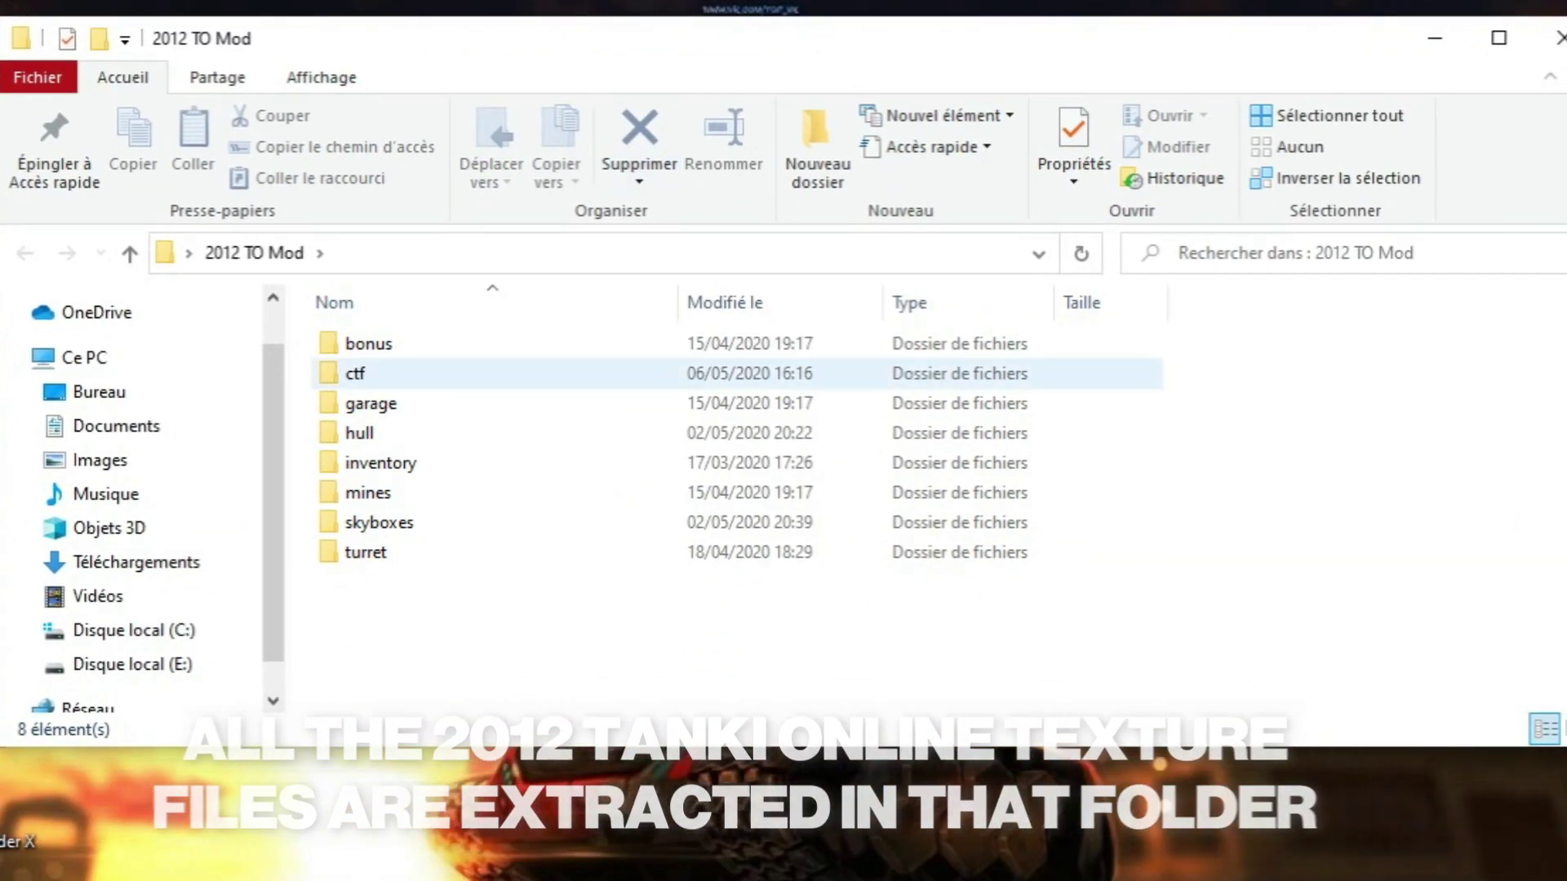
{"action": "left_click_drag", "start_coordinate": [4, 163], "coordinate": [208, 150]}
{"action": "left_click_drag", "start_coordinate": [385, 44], "coordinate": [304, 25]}
Step: Check the extracted bonus folder and open the m0 folder of the frezee turret
{"action": "double_click", "coordinate": [494, 325]}
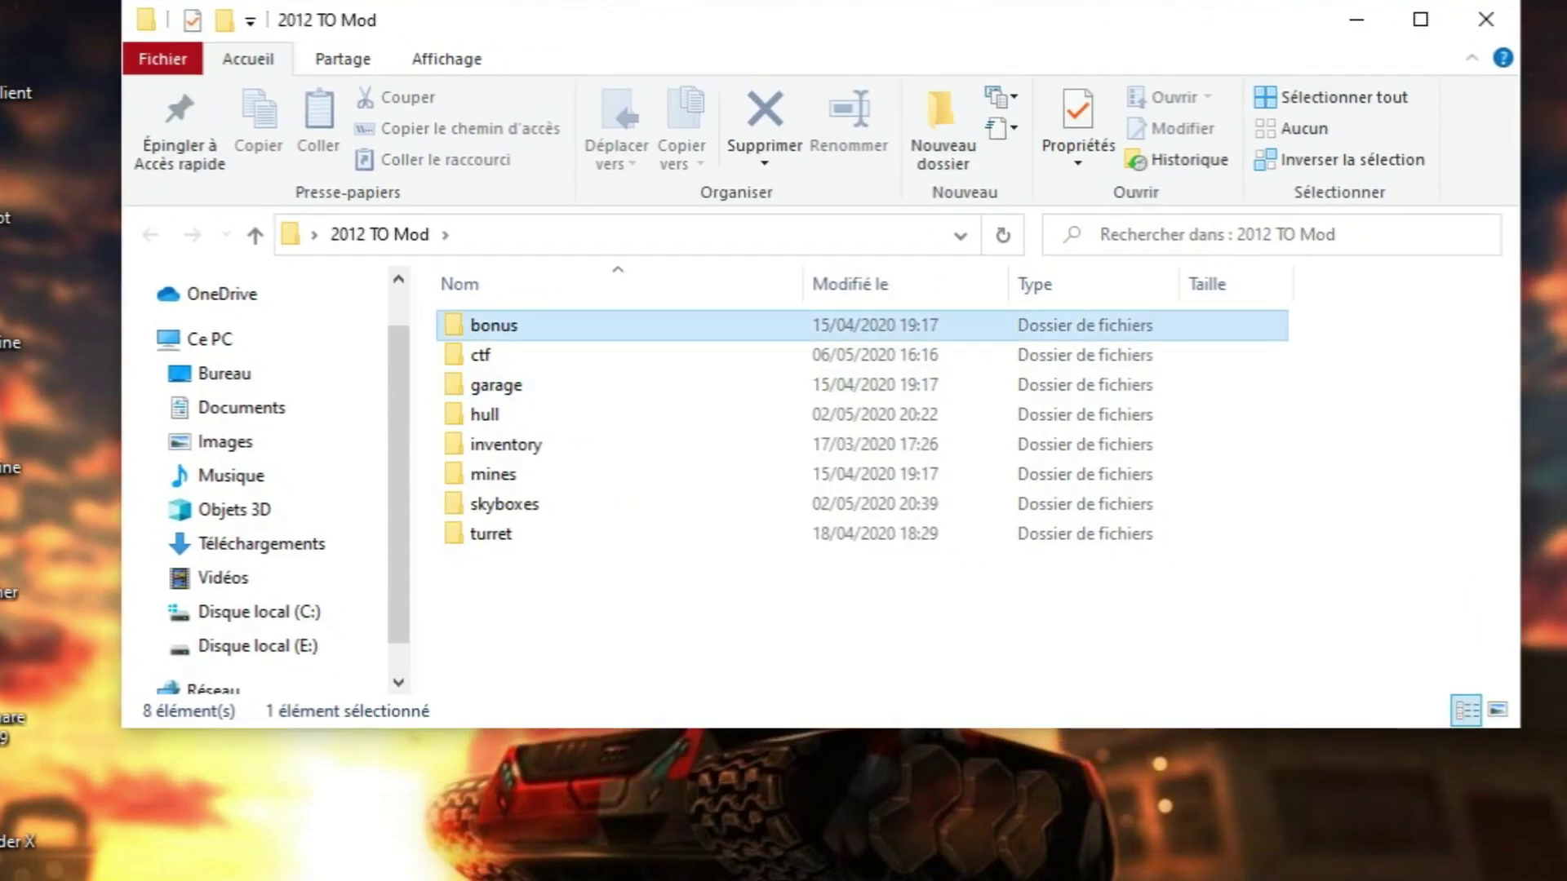
{"action": "key", "text": "alt+Left"}
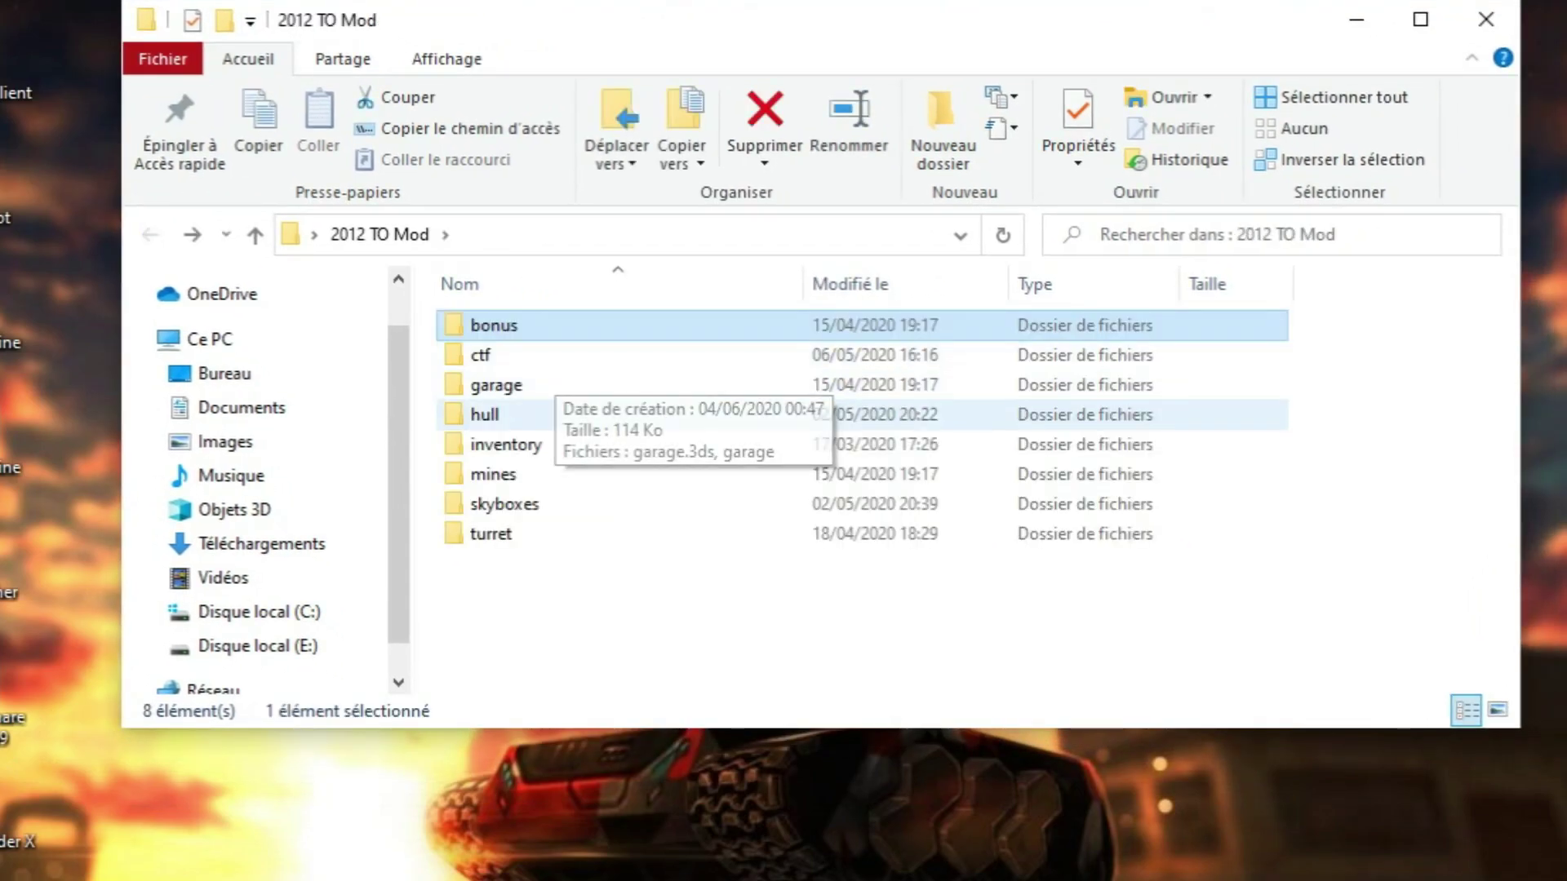
{"action": "double_click", "coordinate": [506, 533]}
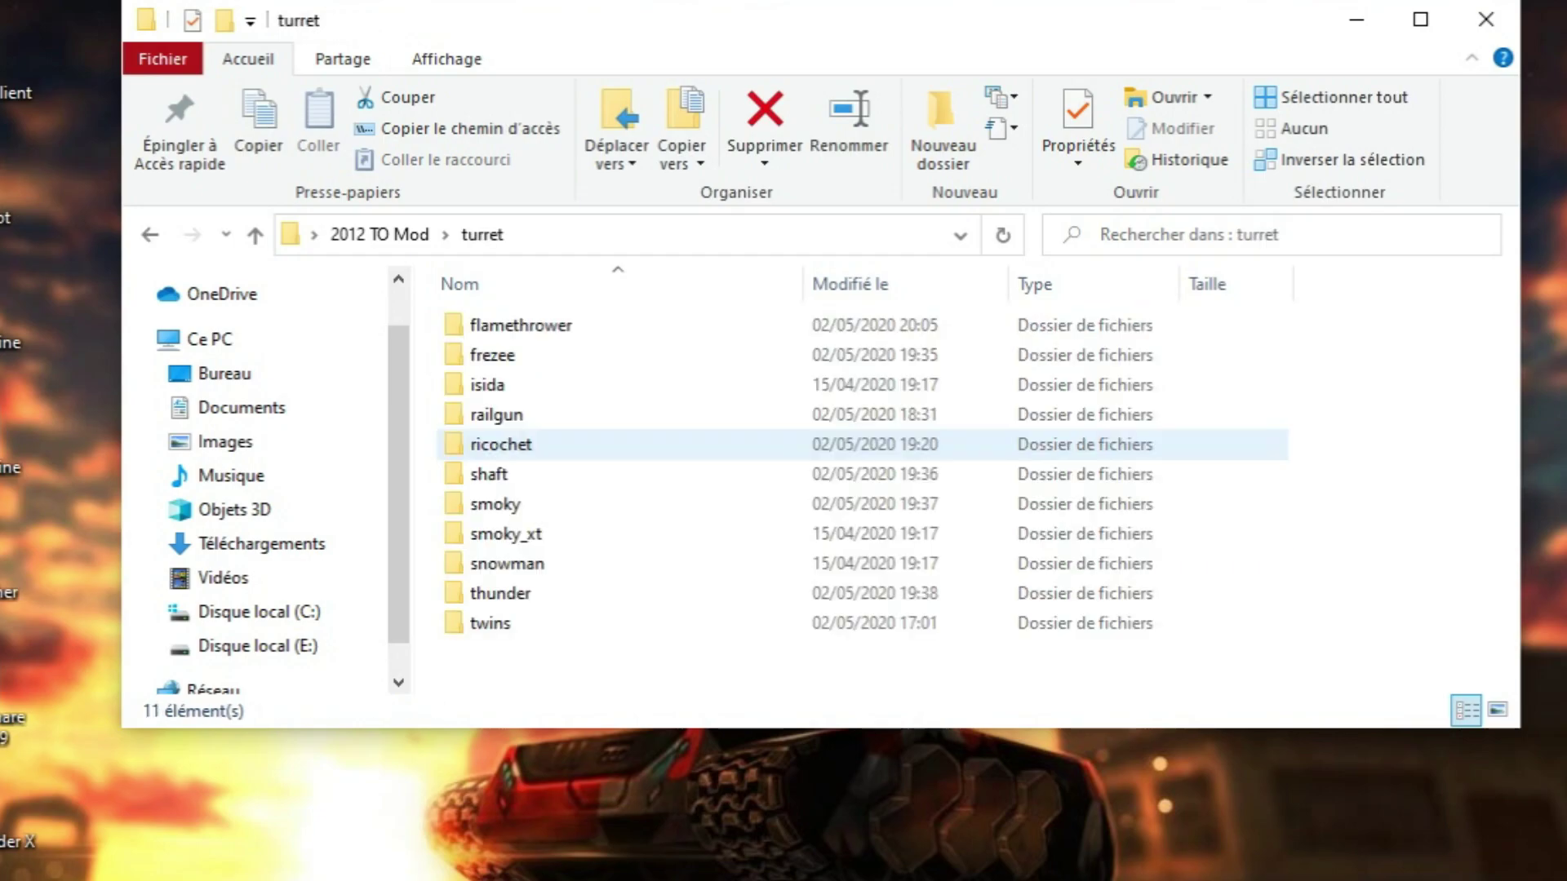
{"action": "left_click", "coordinate": [505, 355]}
{"action": "double_click", "coordinate": [492, 355]}
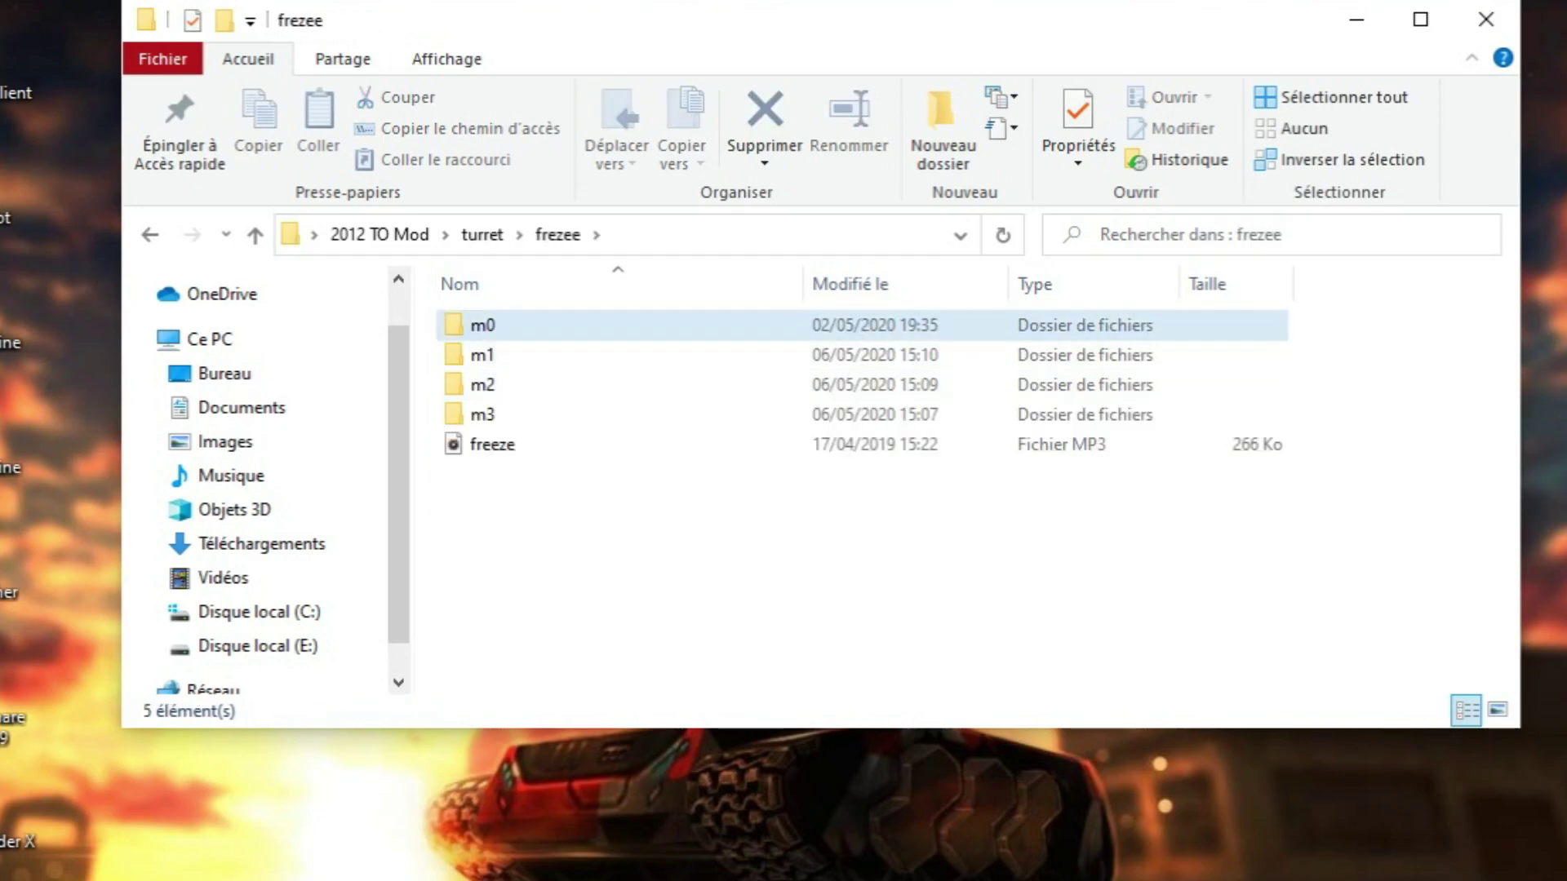
{"action": "double_click", "coordinate": [490, 324]}
Step: View the preview image of the frezee m0 turret up close and close the viewer
{"action": "left_click", "coordinate": [818, 357]}
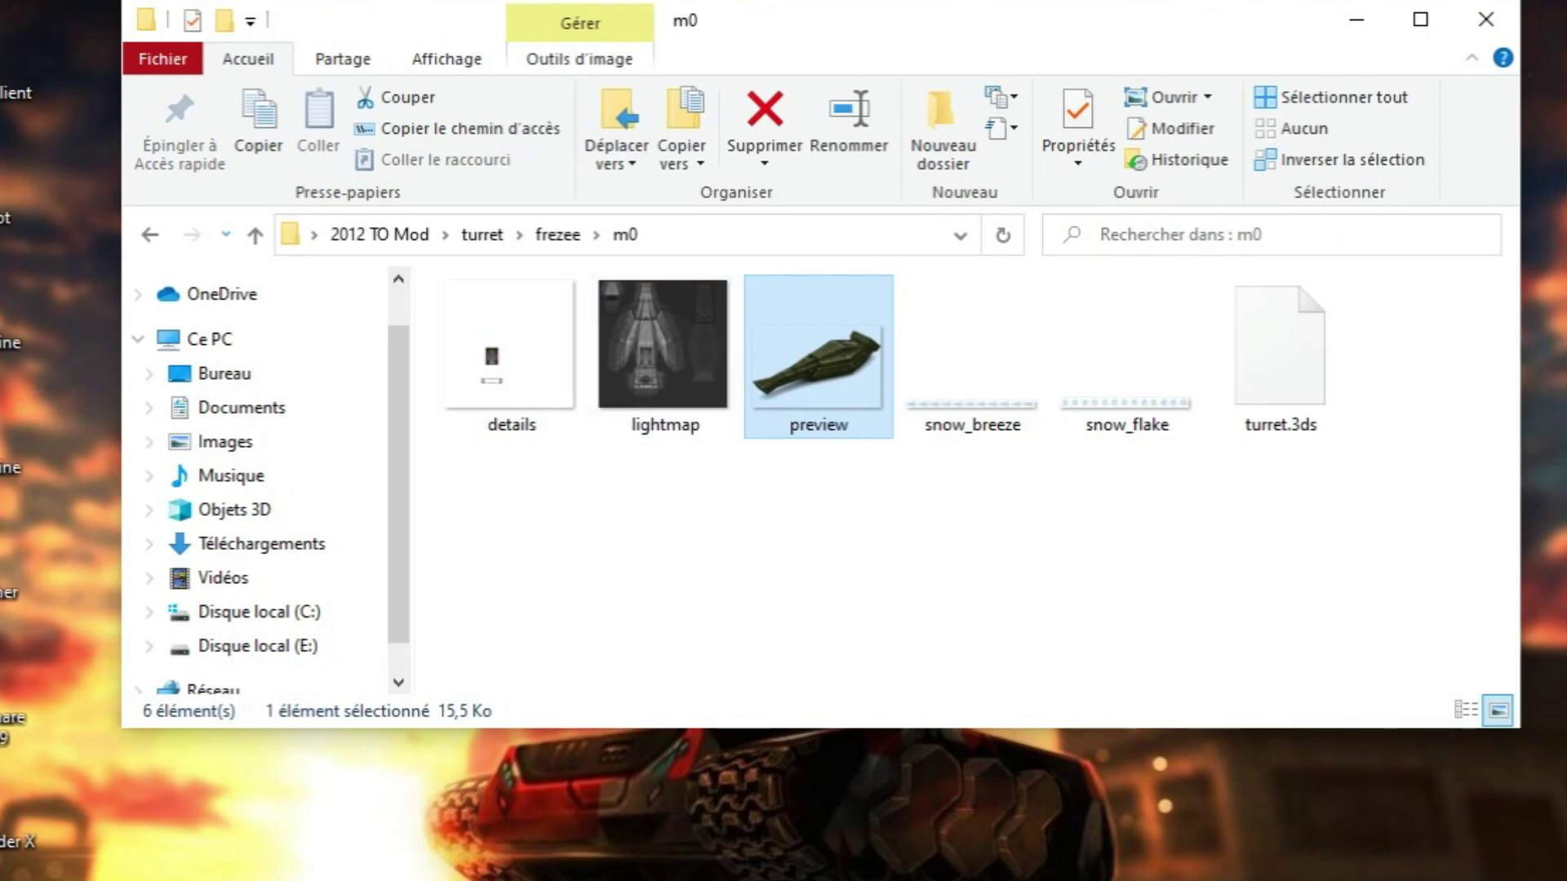
{"action": "double_click", "coordinate": [816, 375]}
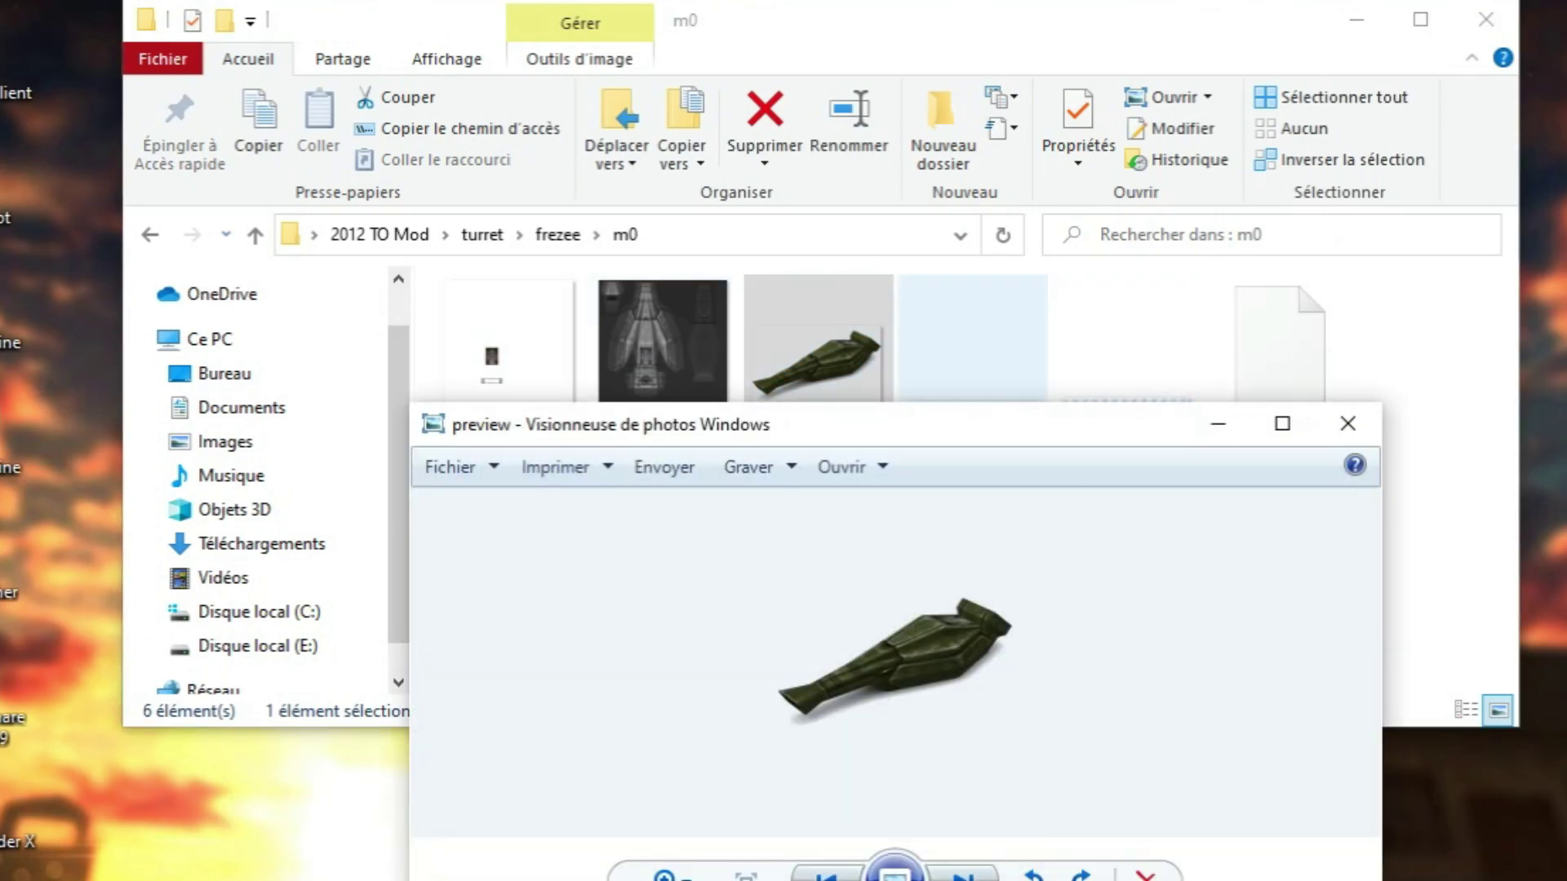
{"action": "left_click_drag", "start_coordinate": [944, 410], "coordinate": [900, 199]}
{"action": "scroll", "coordinate": [849, 428], "scroll_direction": "up", "scroll_amount": 5}
{"action": "scroll", "coordinate": [849, 428], "scroll_direction": "down", "scroll_amount": 5}
{"action": "left_click", "coordinate": [1300, 189]}
Step: Return to the turret folder and examine the contents of the smoky_xt folder
{"action": "key", "text": "BackSpace"}
{"action": "key", "text": "BackSpace"}
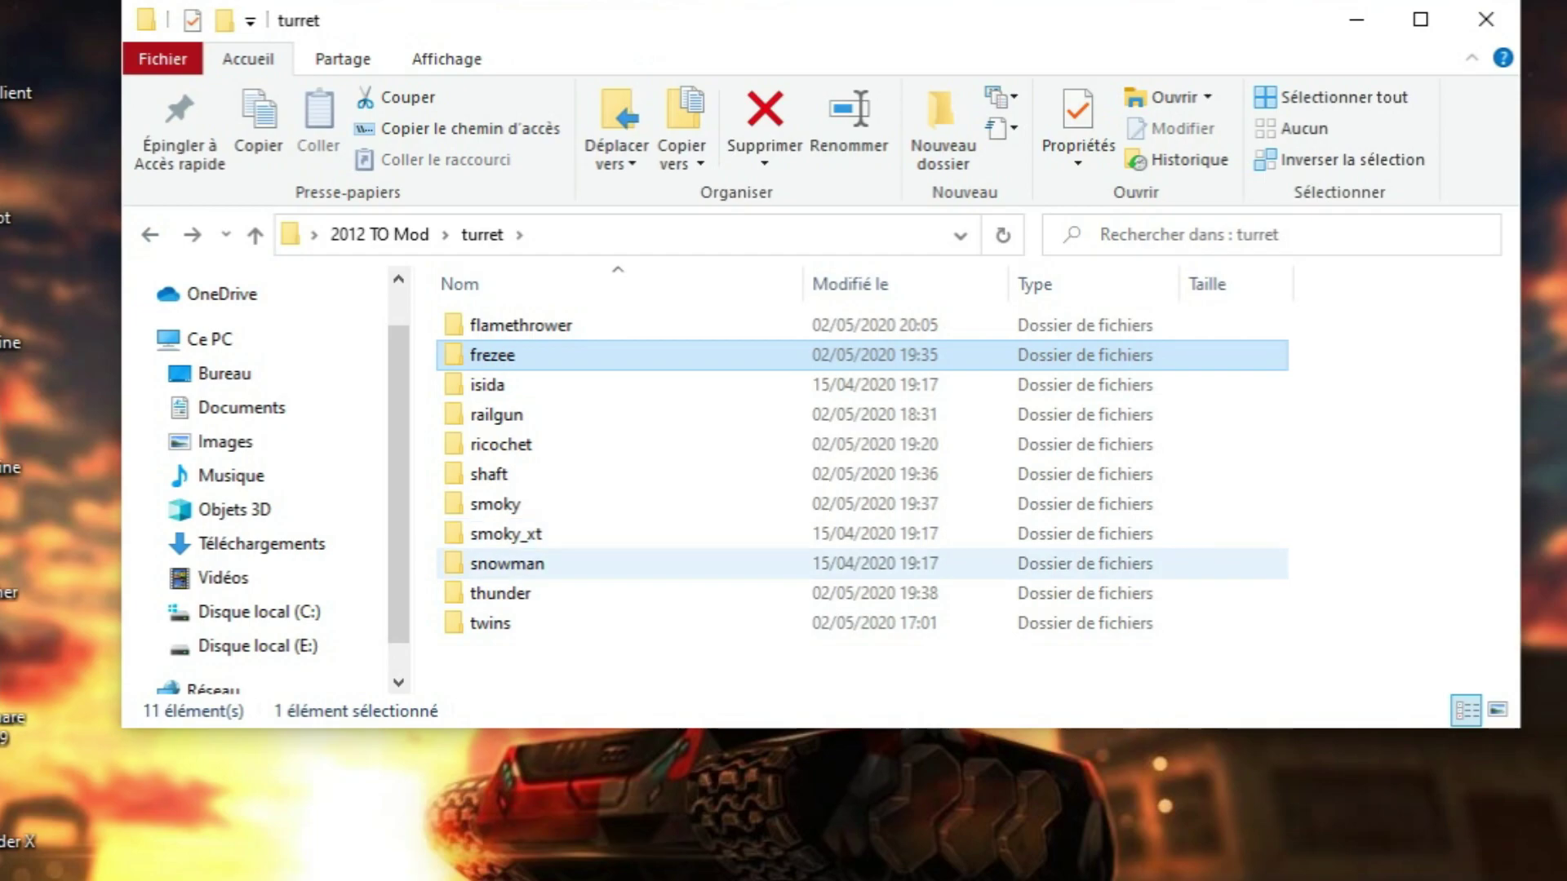
{"action": "double_click", "coordinate": [506, 534]}
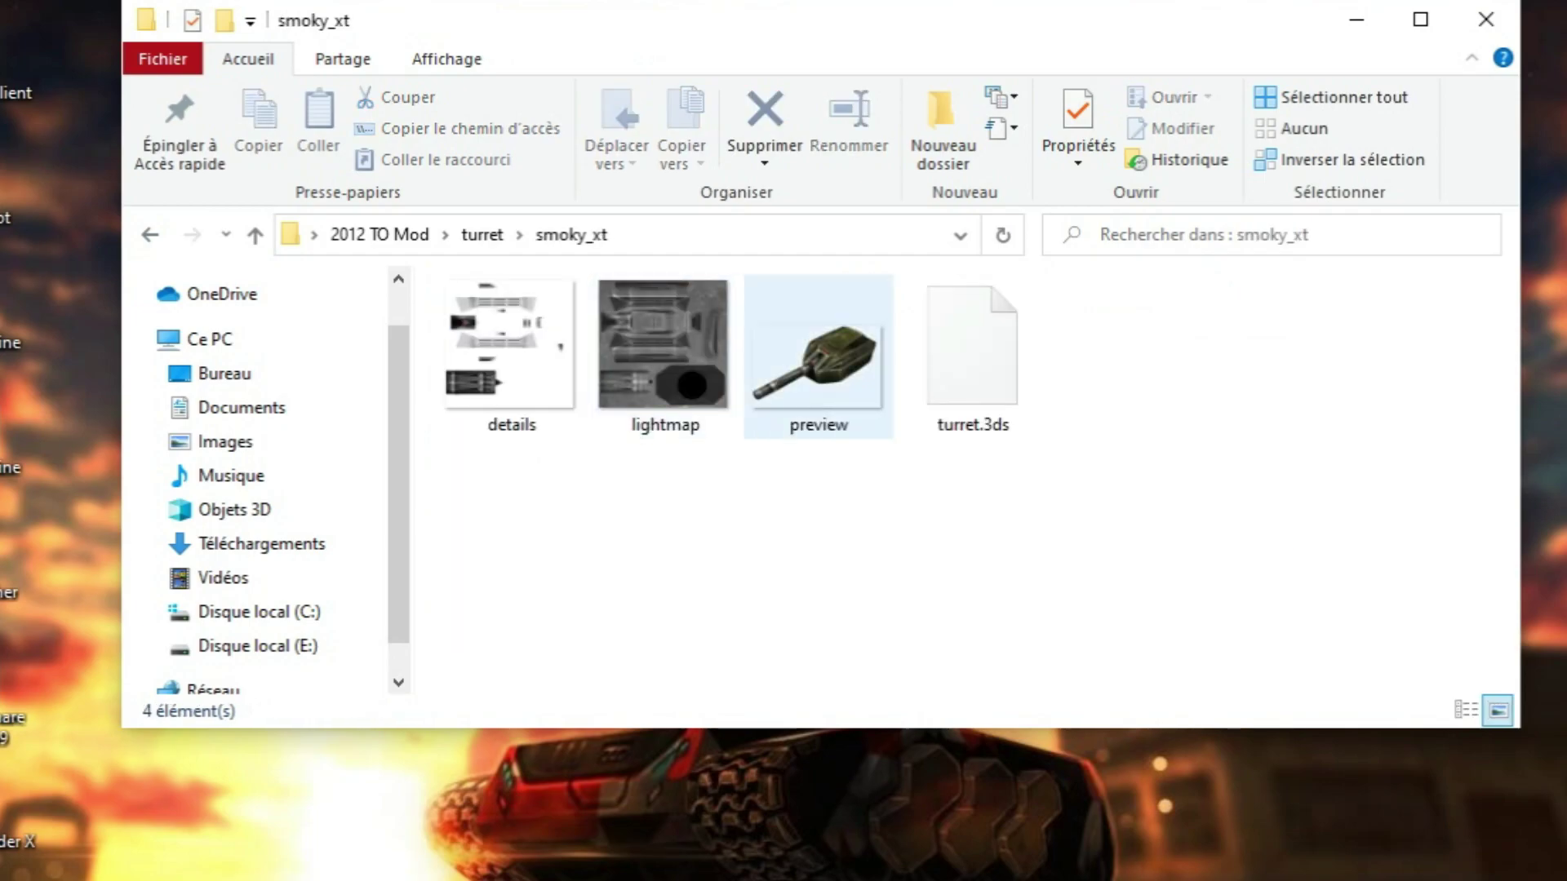
{"action": "key", "text": "BackSpace"}
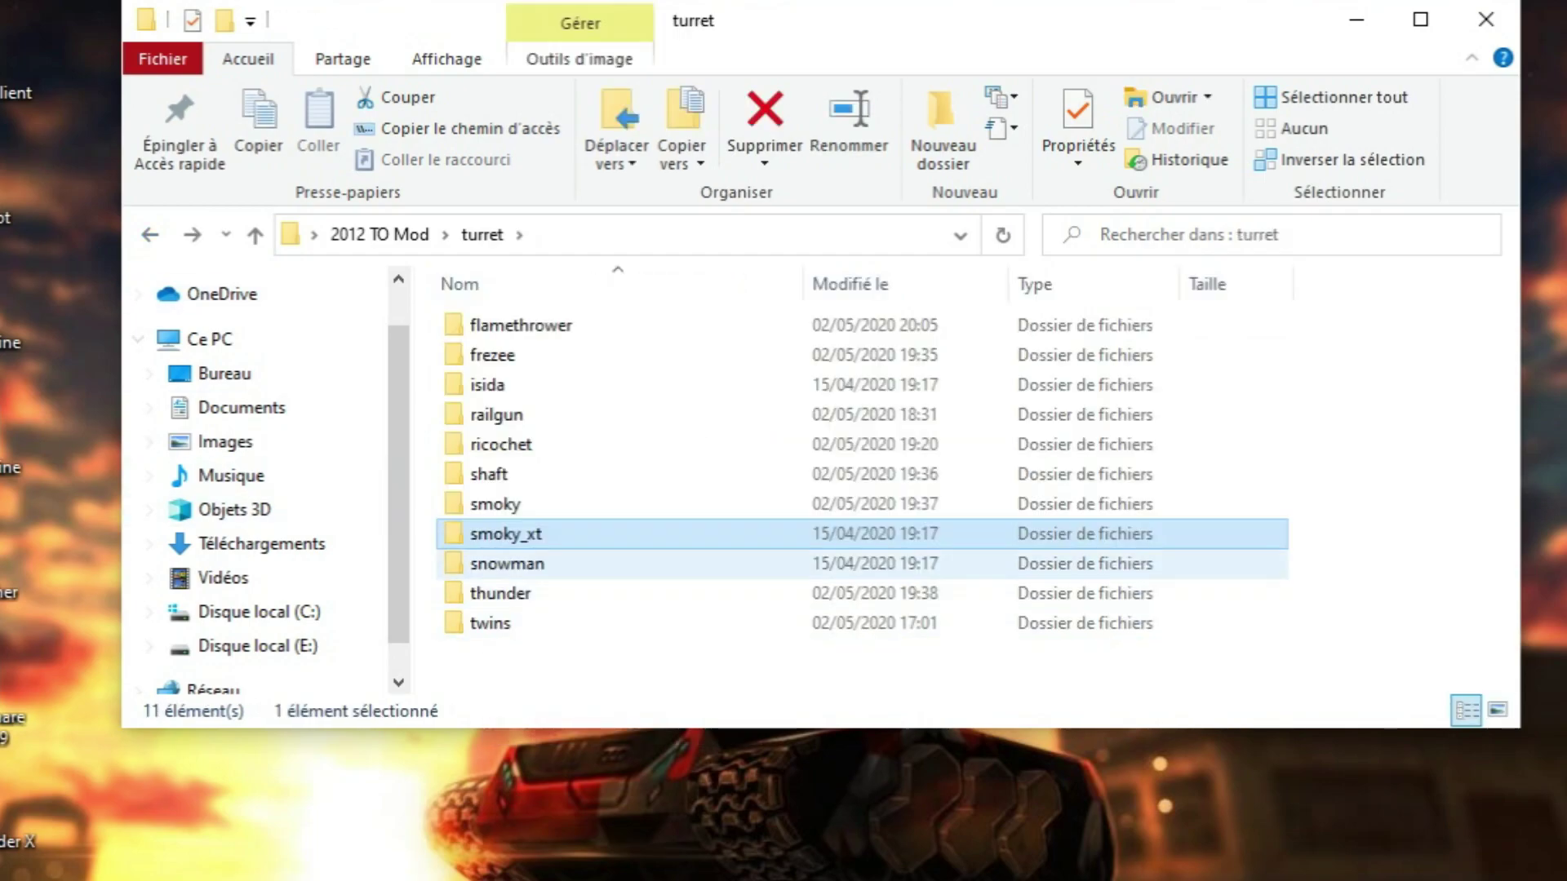
Step: View the preview and ricochet_shot_flash images in the ricochet m1 folder, and close the mod folder window
{"action": "double_click", "coordinate": [500, 444]}
{"action": "double_click", "coordinate": [482, 355]}
{"action": "double_click", "coordinate": [819, 357]}
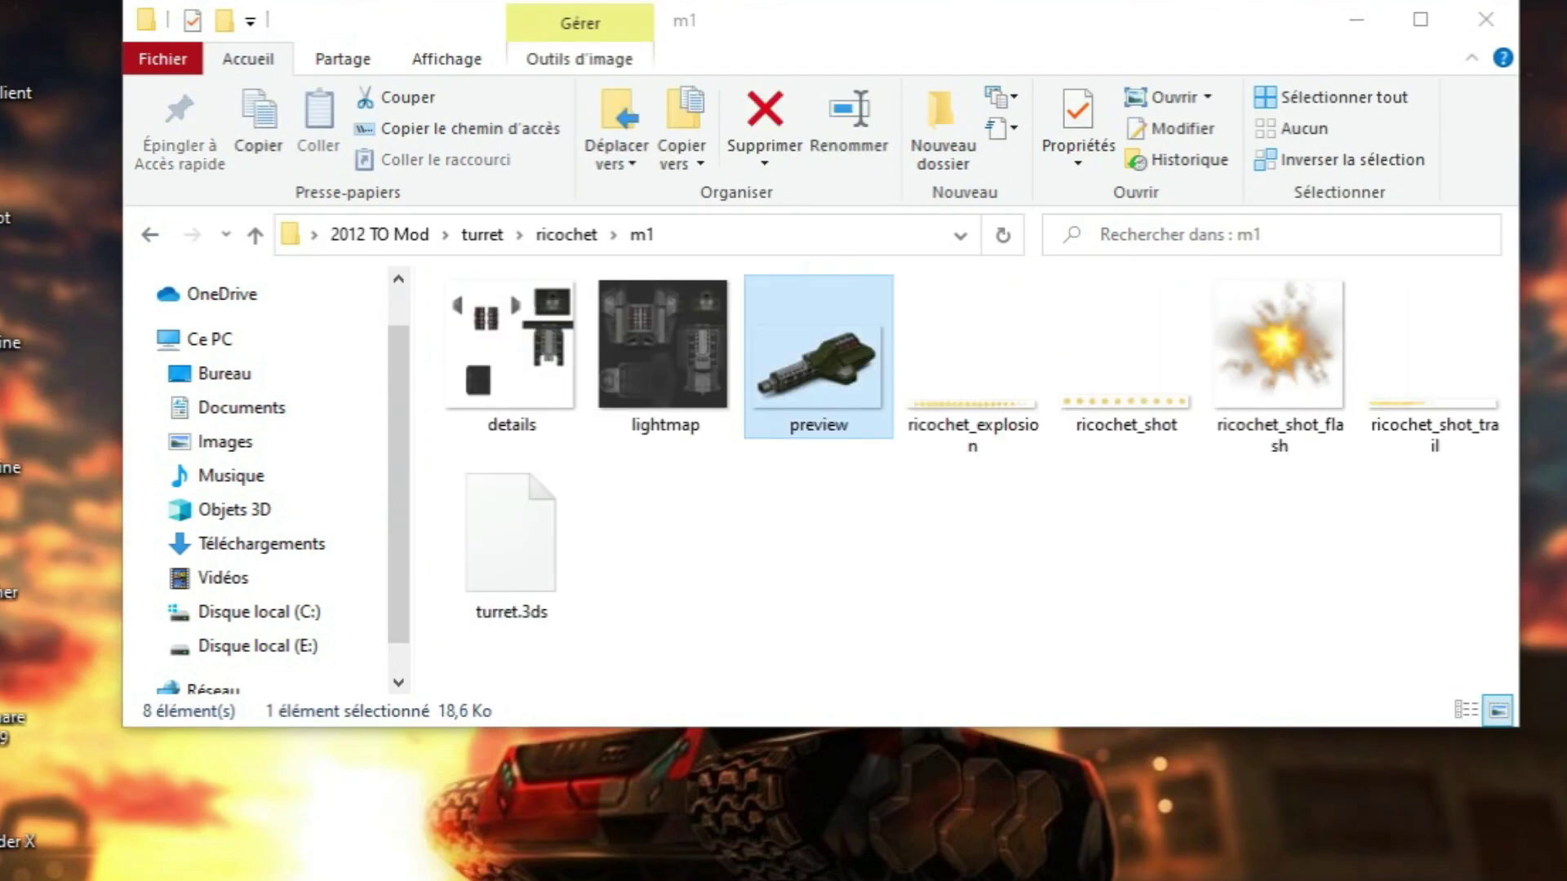
{"action": "key", "text": "Return"}
{"action": "left_click", "coordinate": [1299, 190]}
{"action": "double_click", "coordinate": [1280, 359]}
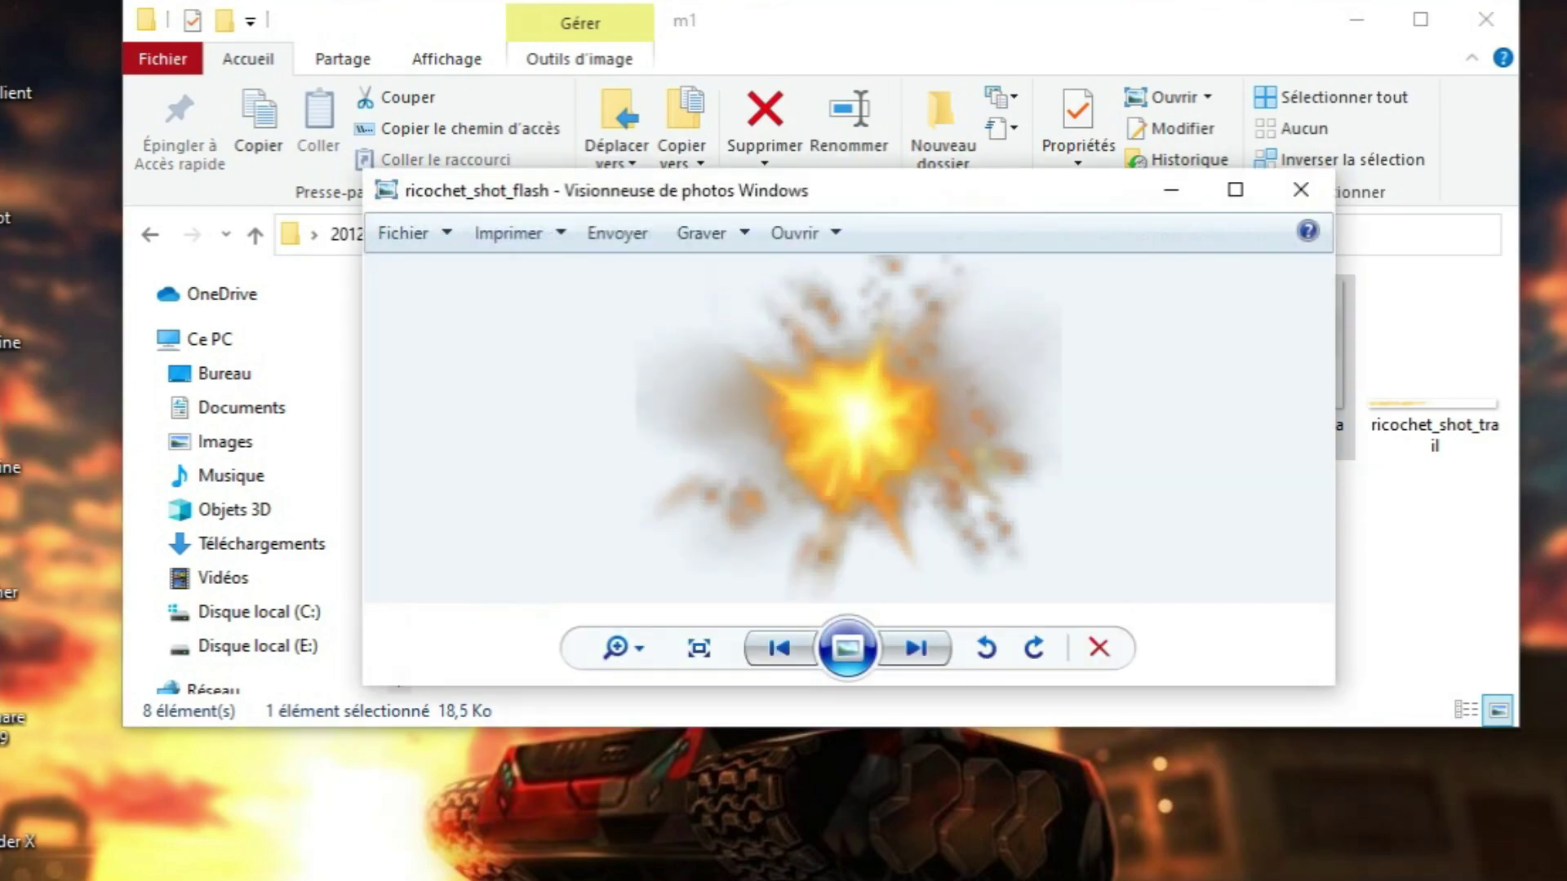
{"action": "key", "text": "Escape"}
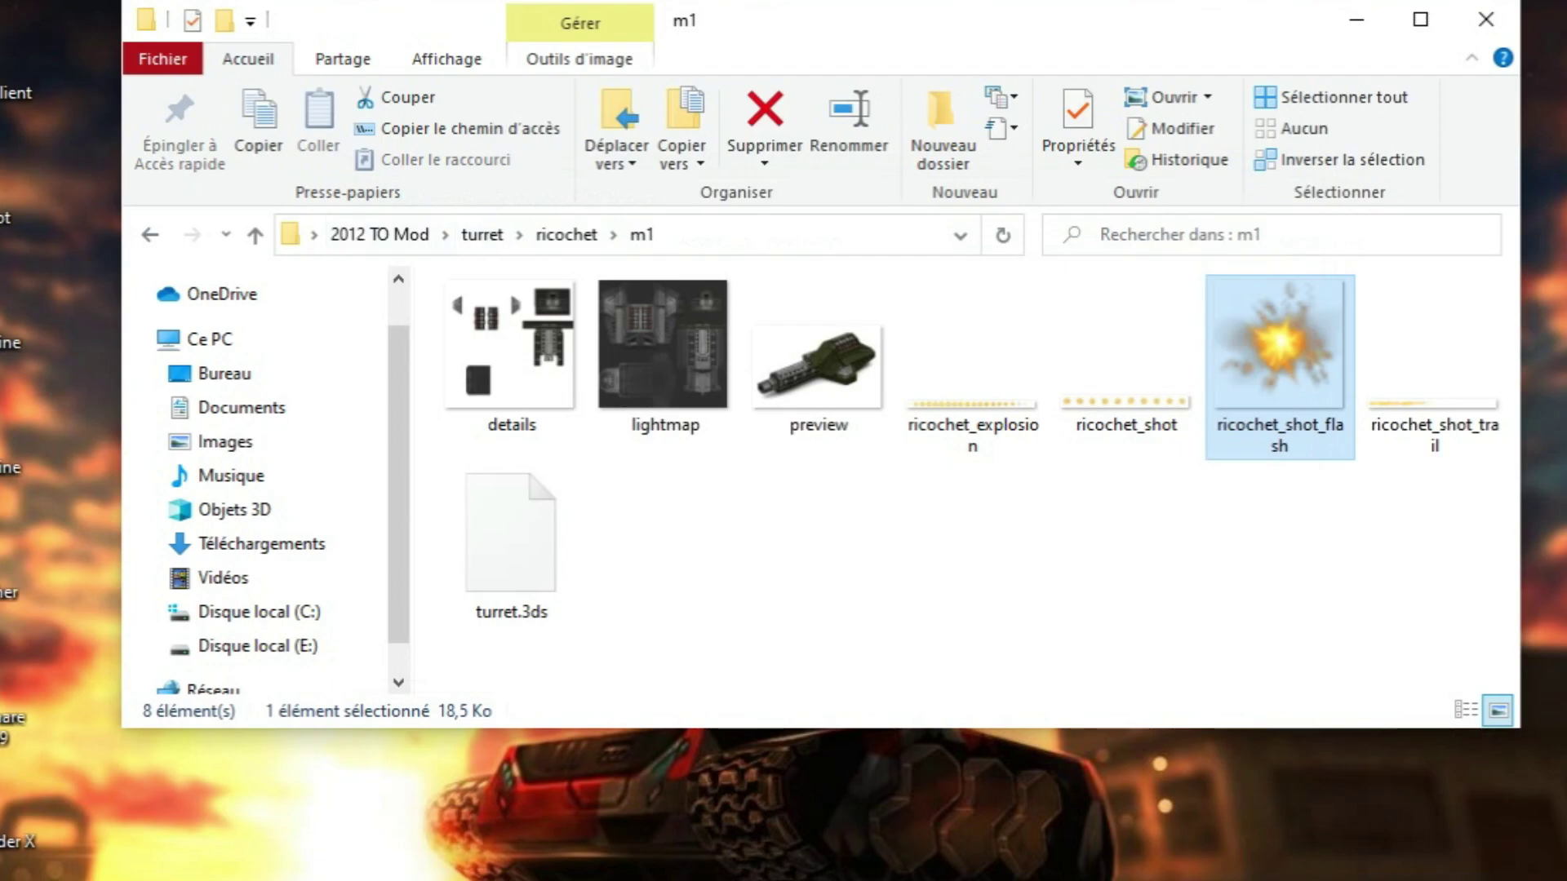
{"action": "key", "text": "alt+Left"}
{"action": "key", "text": "alt+Left"}
{"action": "key", "text": "alt+F4"}
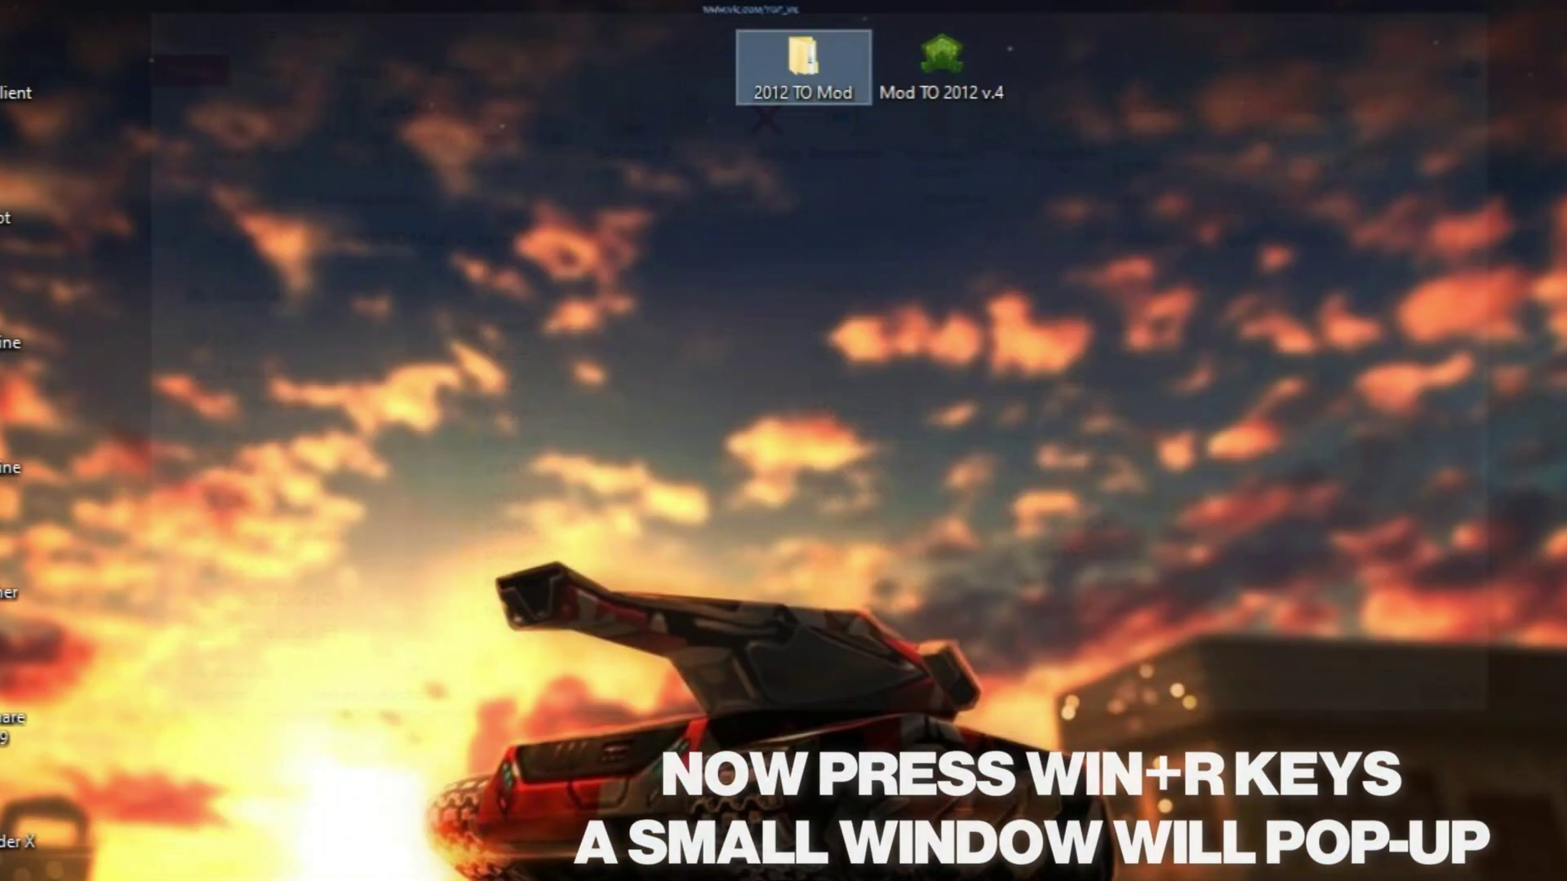
Step: Open the %appdata% folder through the Run dialog and arrange its window beside the 2012 TO Mod folder on the desktop
{"action": "left_click_drag", "start_coordinate": [803, 61], "coordinate": [1217, 184]}
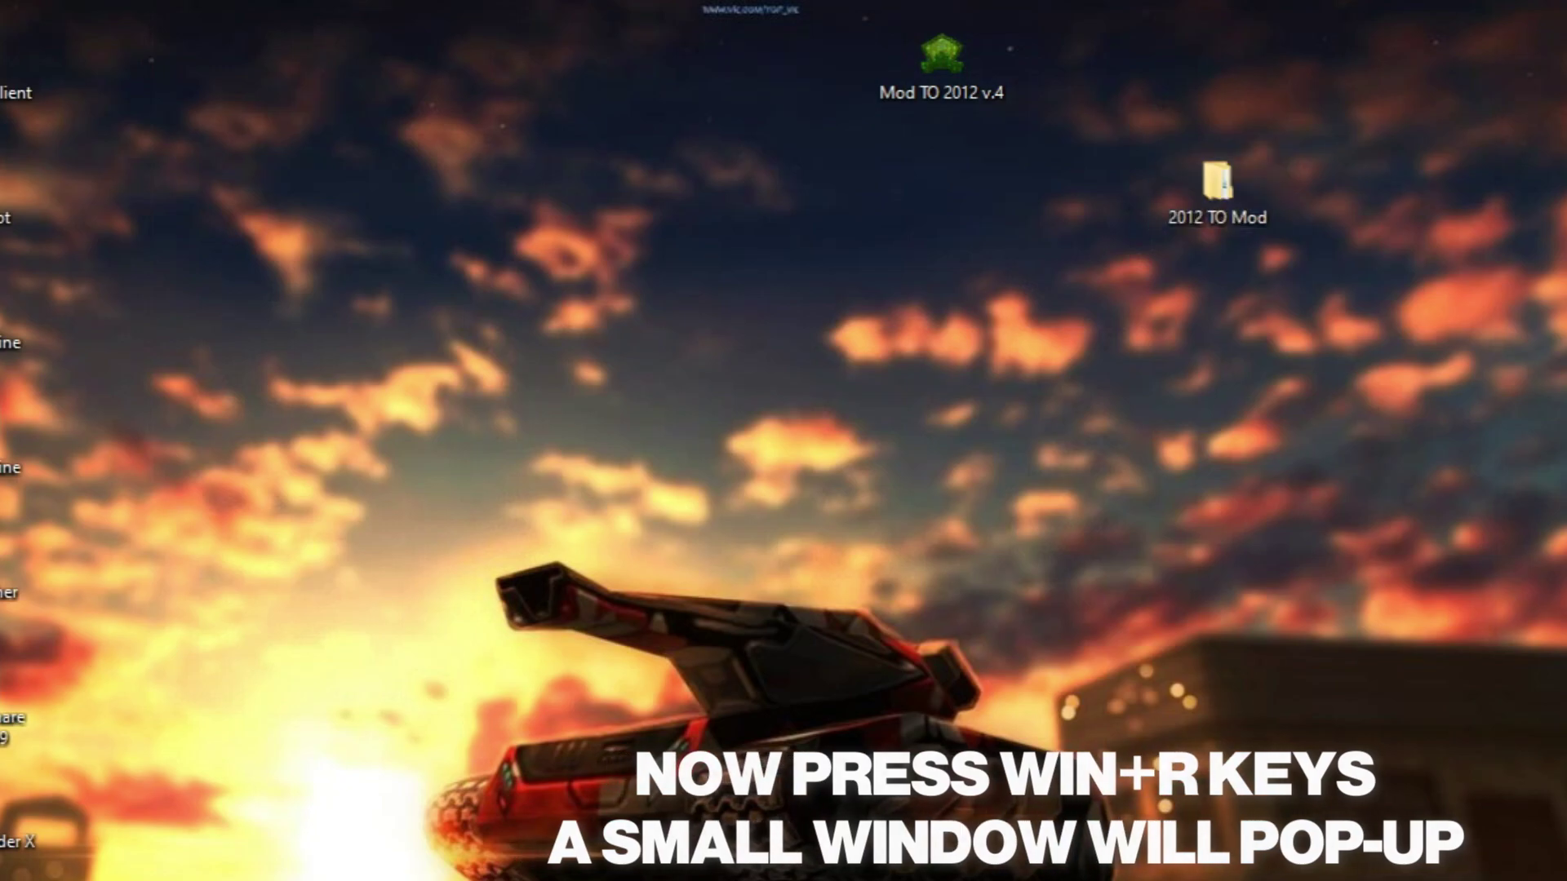
{"action": "key", "text": "super+r"}
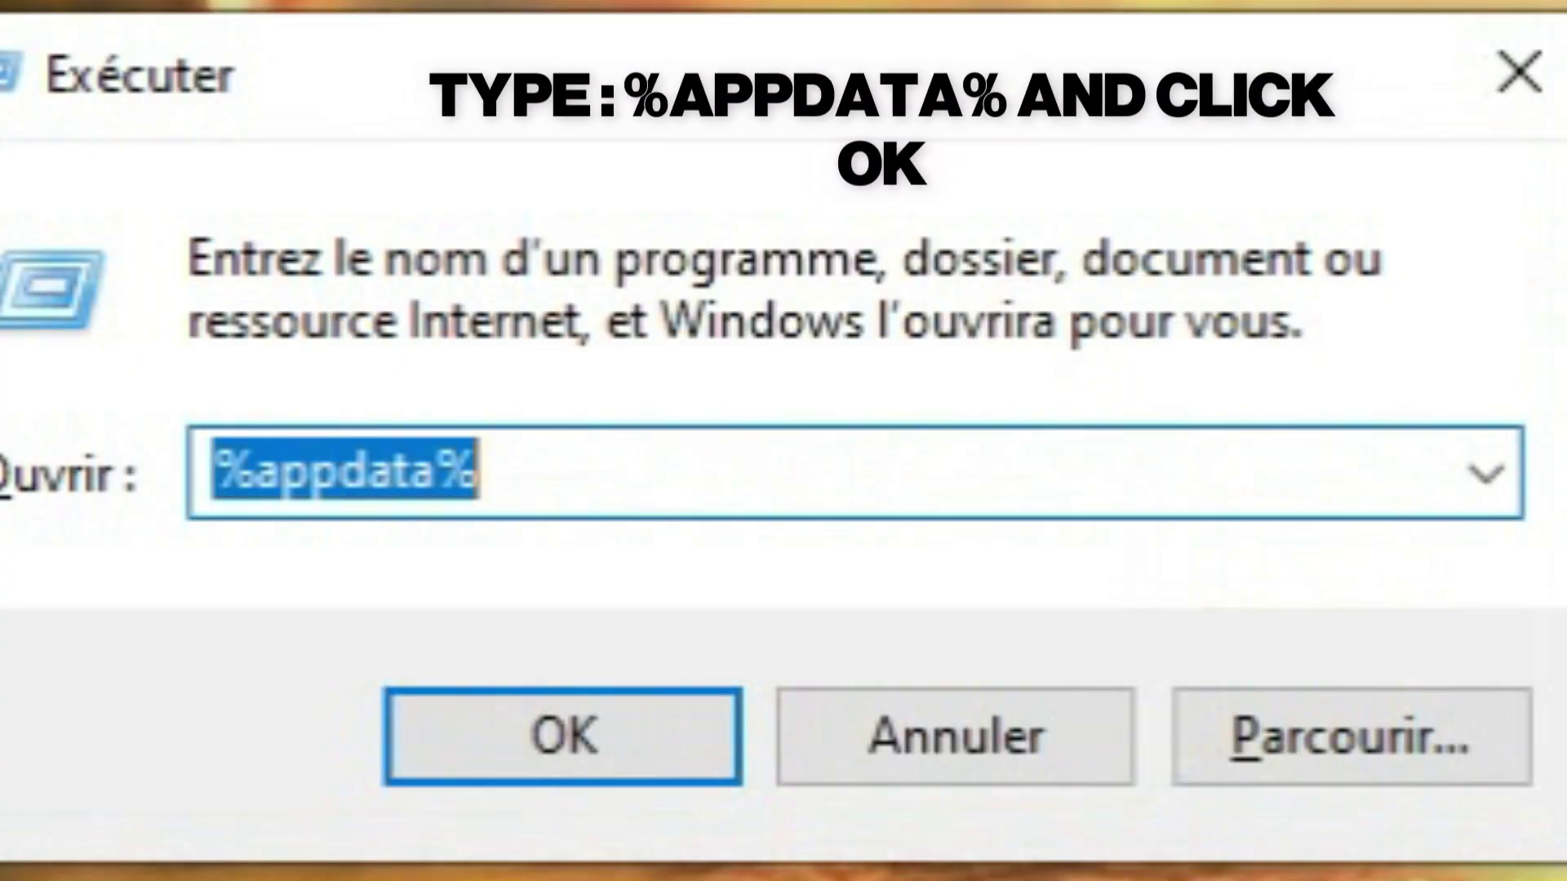
{"action": "key", "text": "Return"}
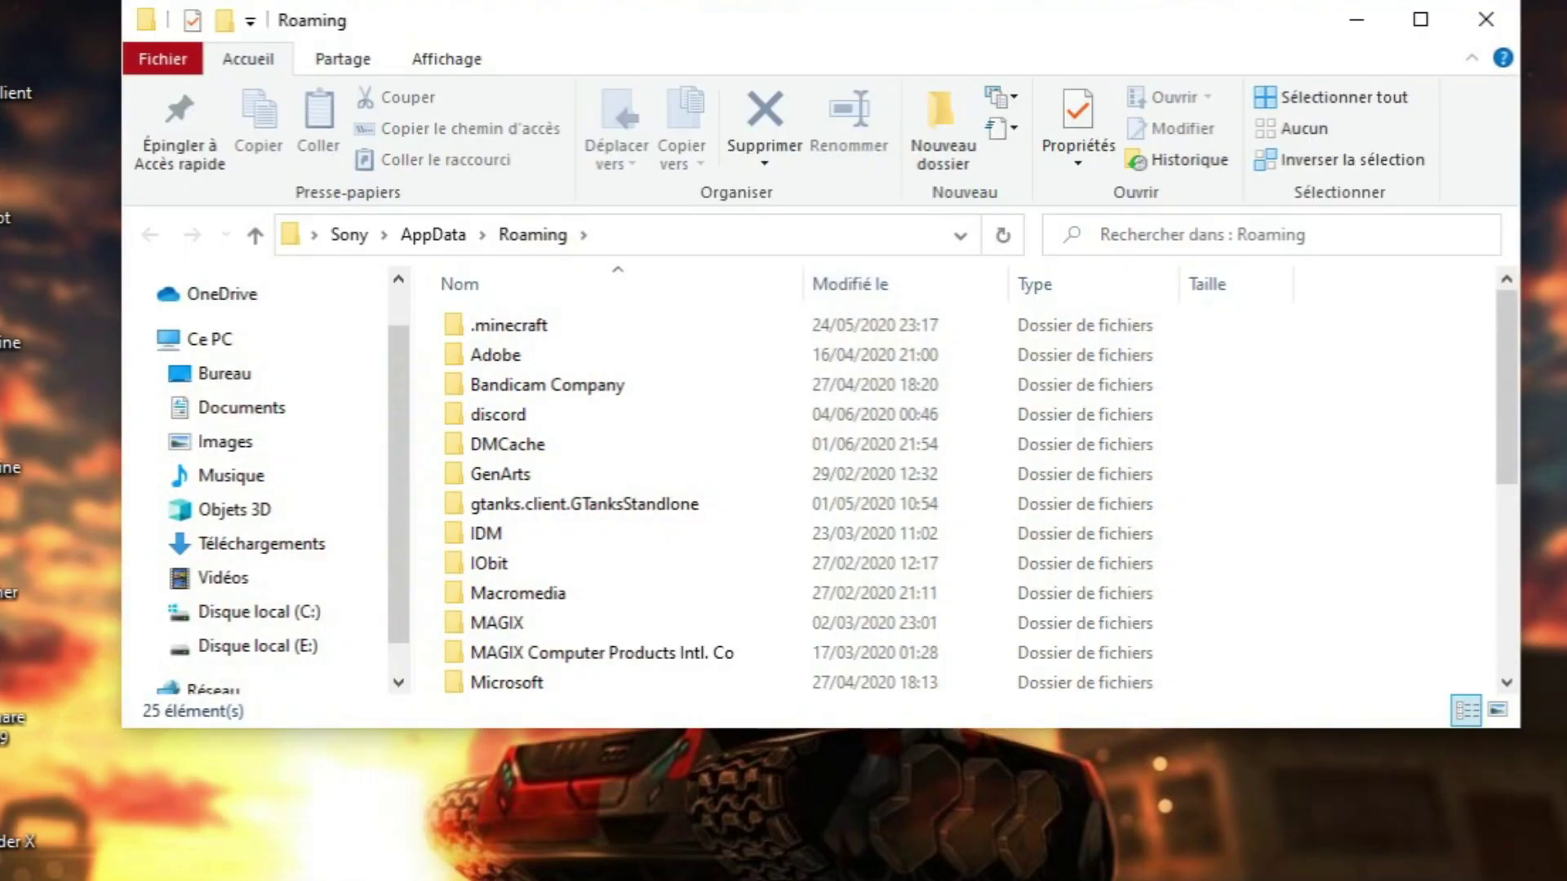
{"action": "left_click_drag", "start_coordinate": [914, 35], "coordinate": [555, 33]}
{"action": "left_click_drag", "start_coordinate": [1221, 186], "coordinate": [1354, 189]}
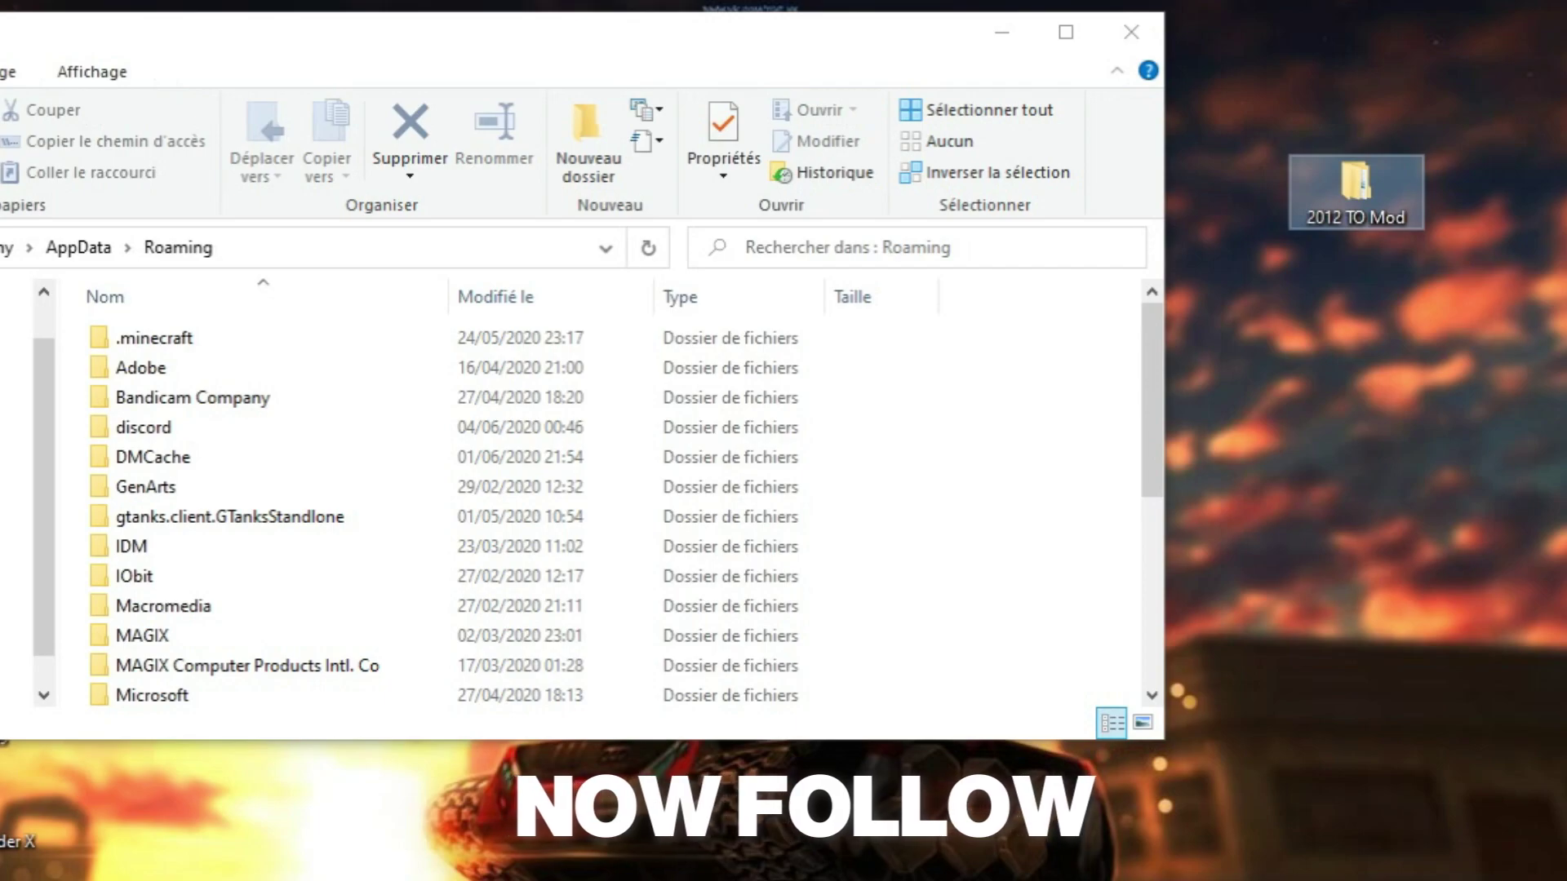
{"action": "left_click_drag", "start_coordinate": [467, 45], "coordinate": [499, 10]}
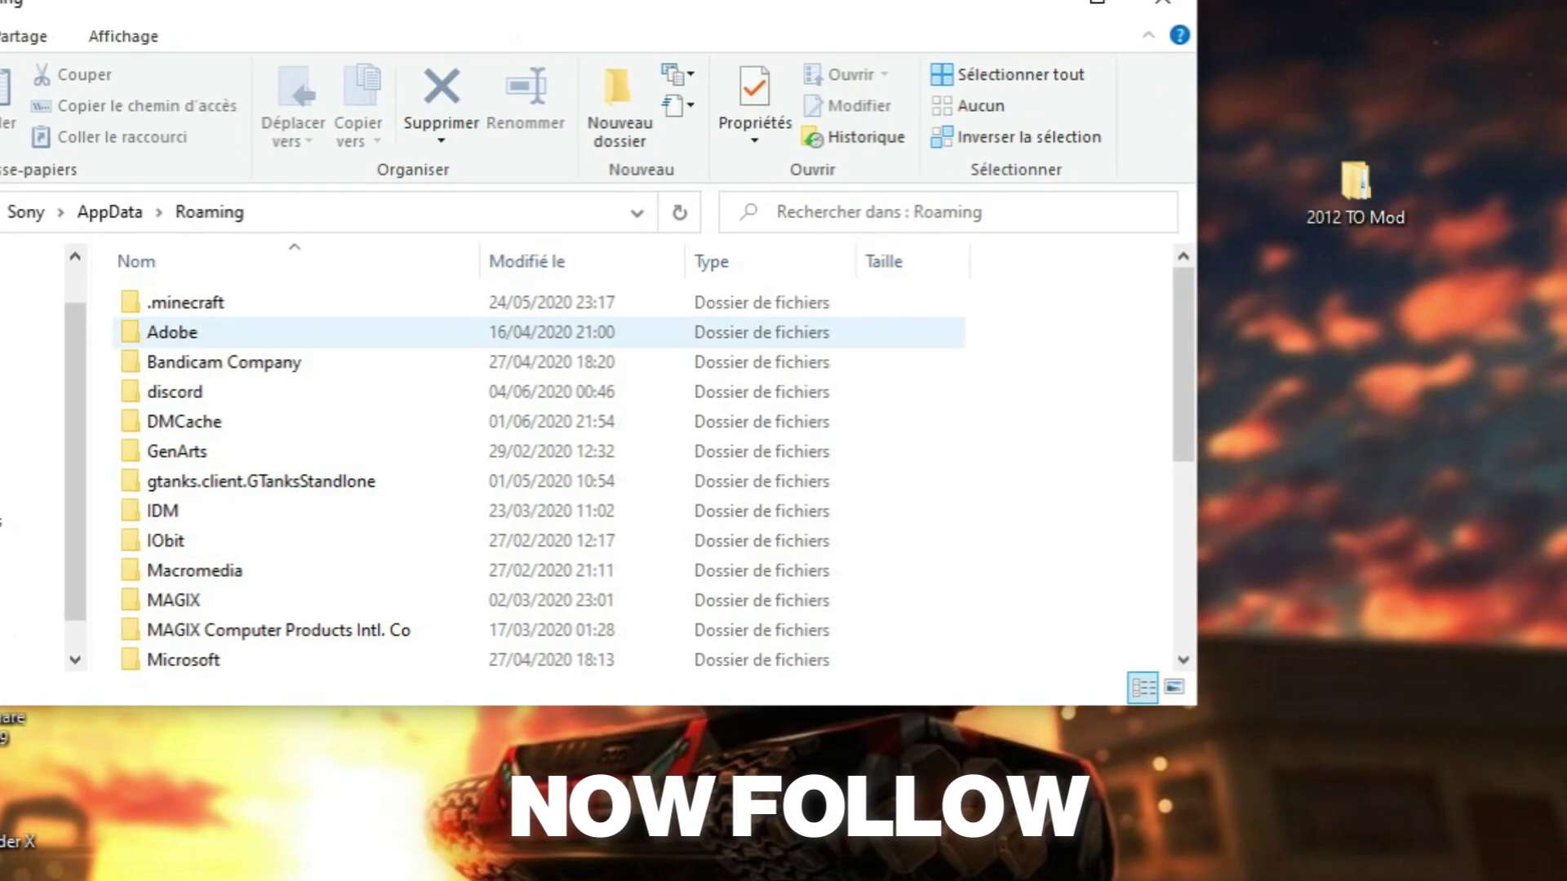
Step: Open the MyTanks texture folder at mytanks.client.Standlone\Local Store\cache\resources
{"action": "scroll", "coordinate": [245, 335], "scroll_direction": "down", "scroll_amount": 2}
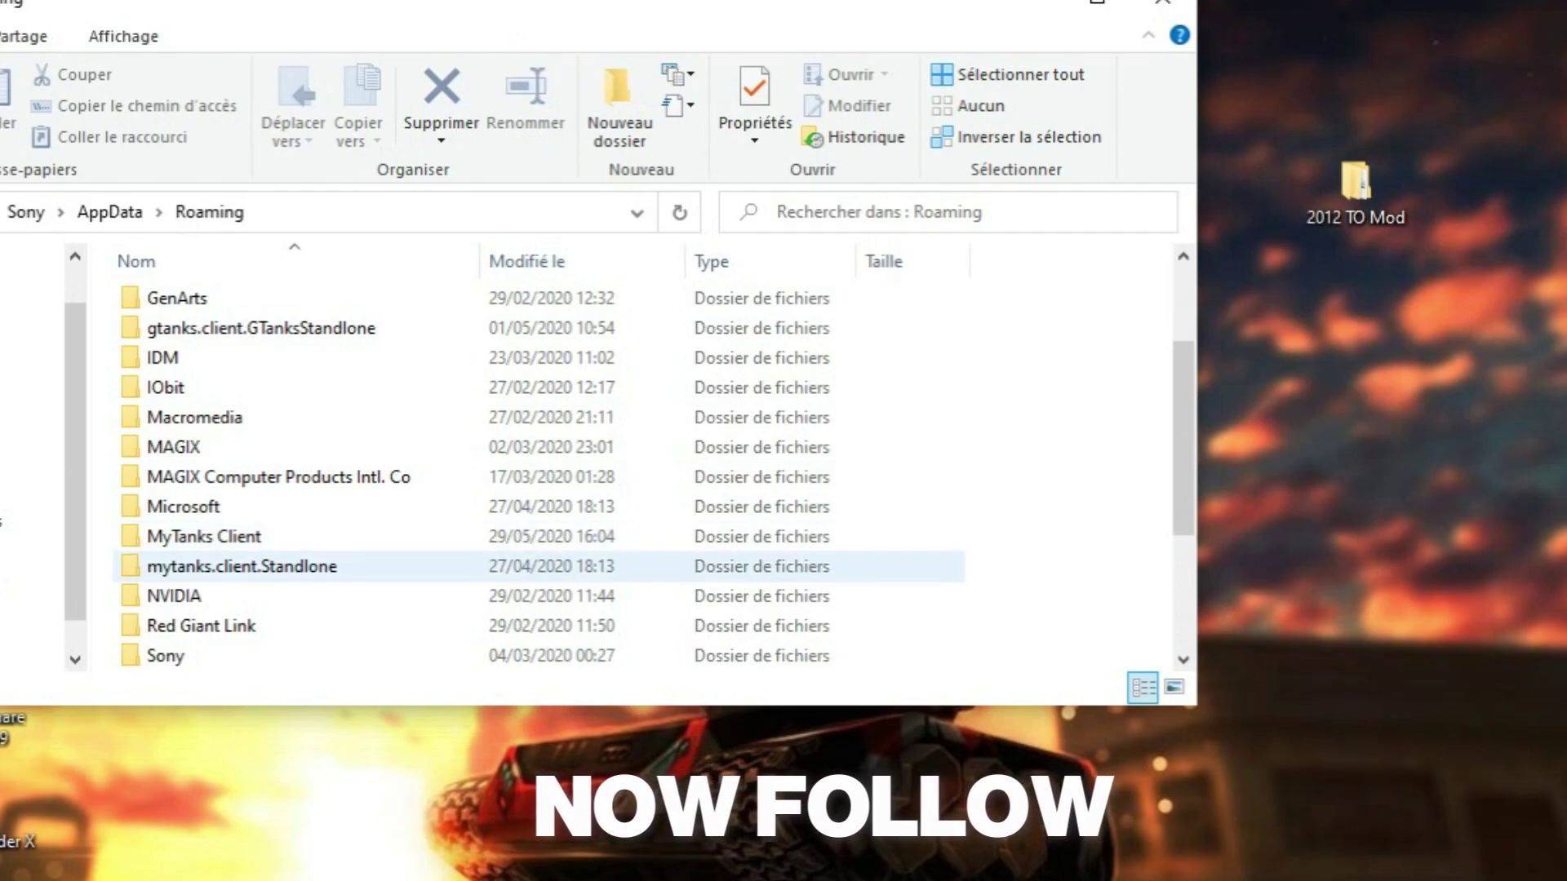
{"action": "double_click", "coordinate": [241, 567]}
{"action": "double_click", "coordinate": [204, 306]}
{"action": "double_click", "coordinate": [169, 332]}
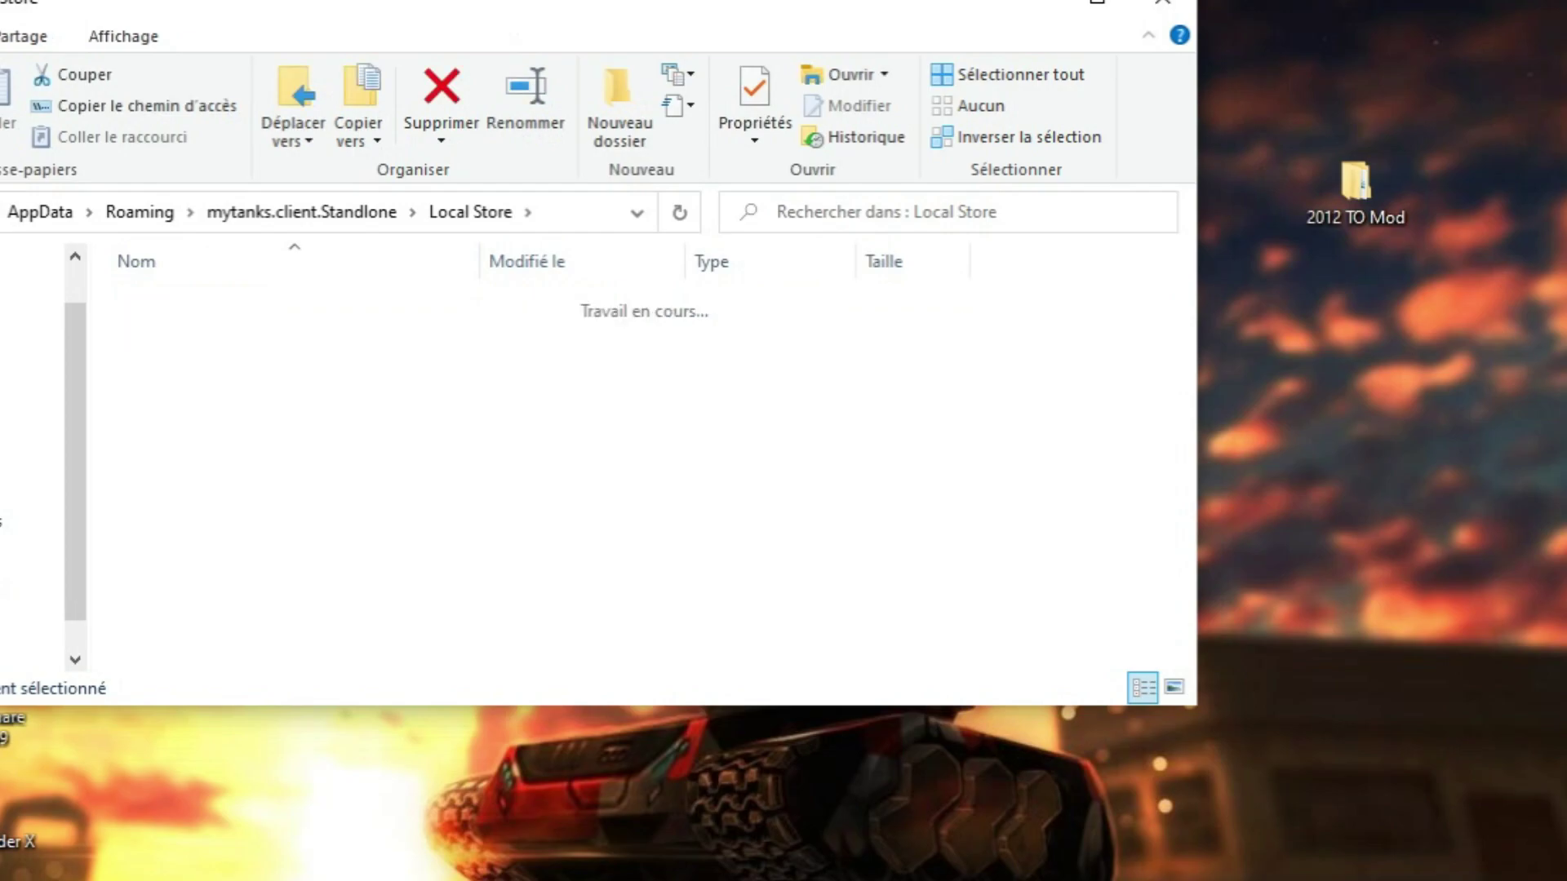
{"action": "double_click", "coordinate": [182, 302]}
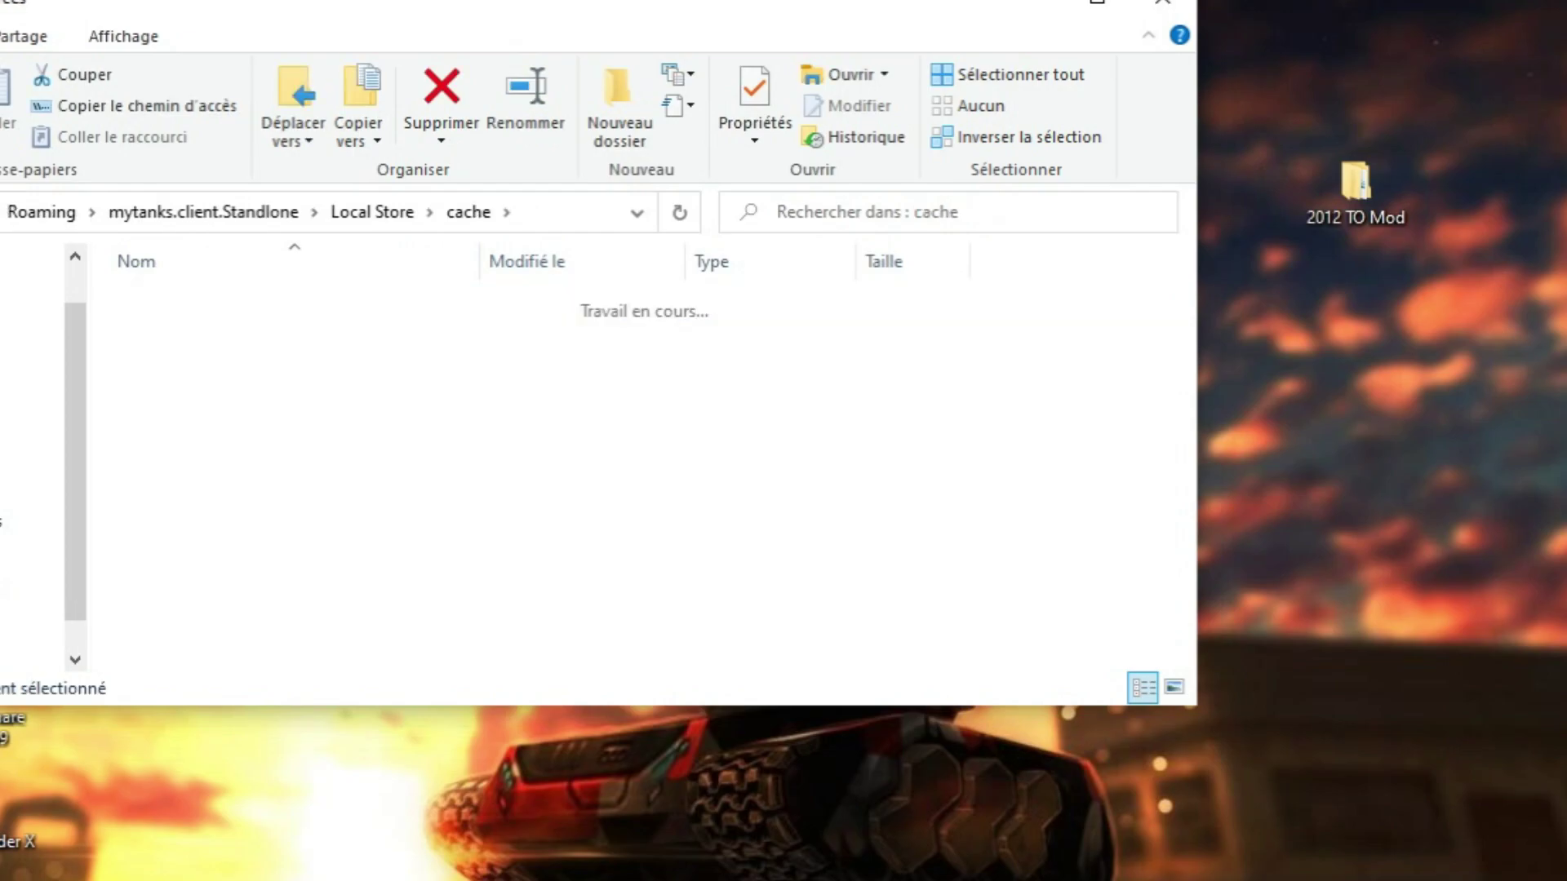
Step: Examine the game's turret folder inside resources and return to the resources folder
{"action": "scroll", "coordinate": [173, 358], "scroll_direction": "down", "scroll_amount": 3}
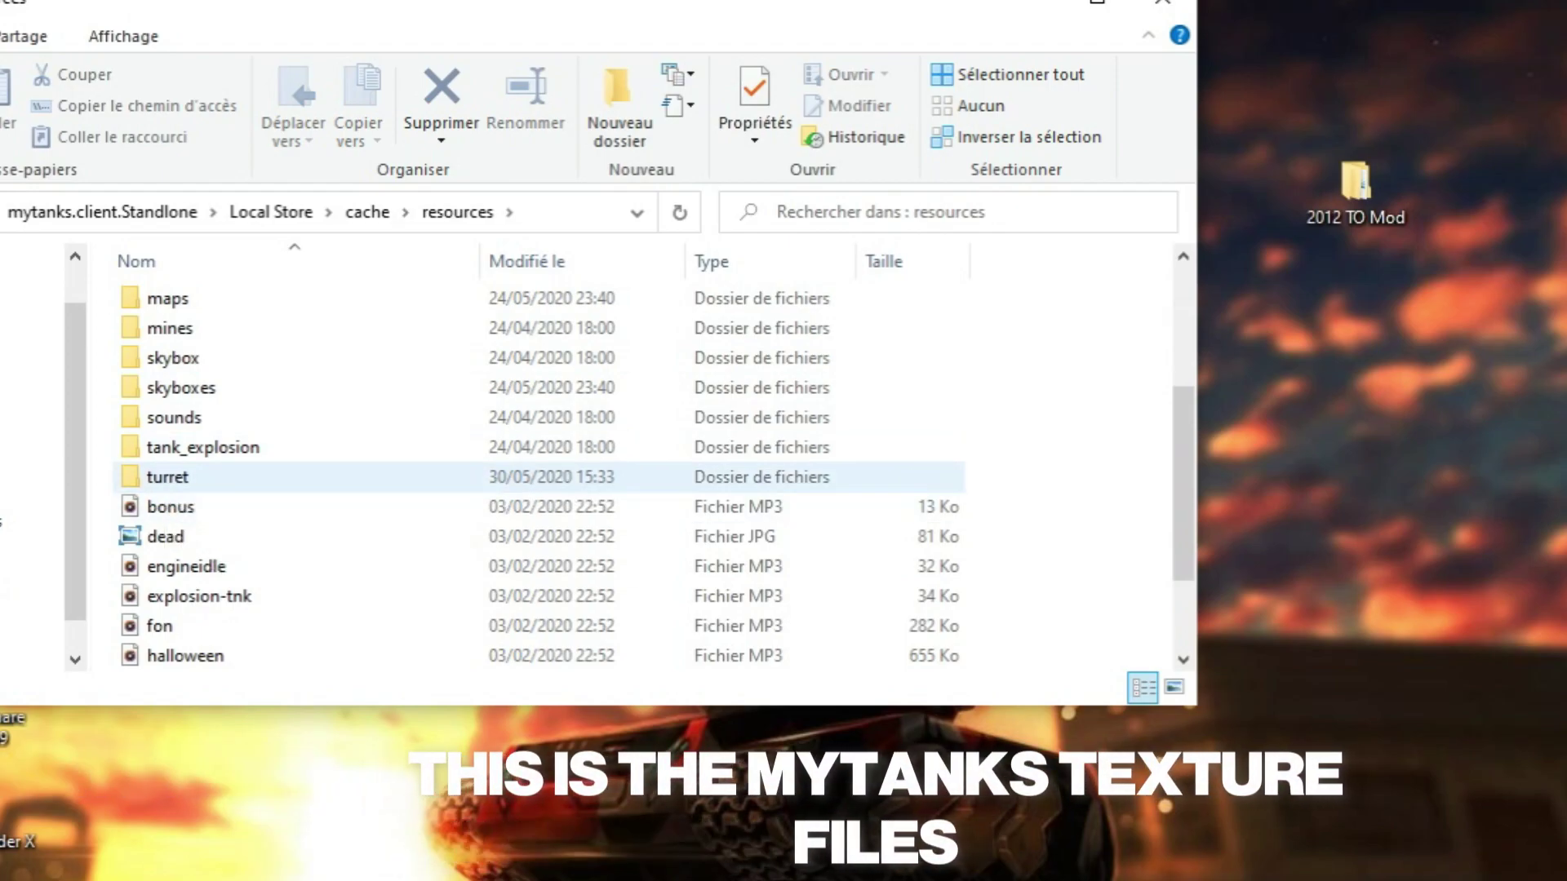
{"action": "double_click", "coordinate": [167, 477]}
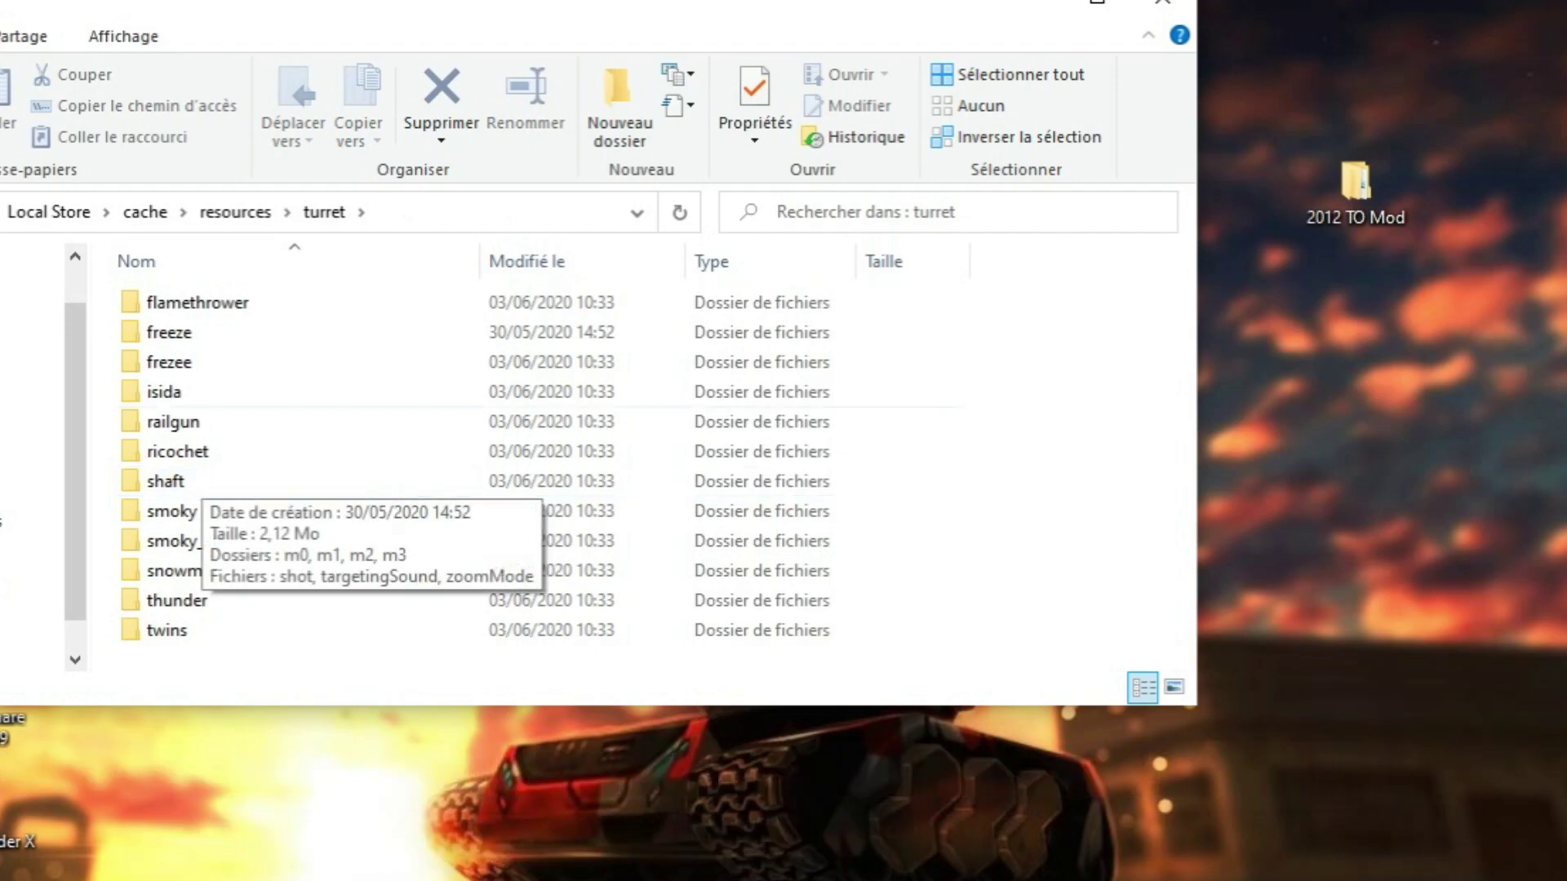
{"action": "left_click", "coordinate": [235, 212]}
Step: Back up the game's turret folder by copying it from resources to the desktop, and open the copy's name for editing
{"action": "left_click_drag", "start_coordinate": [489, 3], "coordinate": [495, 65]}
{"action": "right_click", "coordinate": [243, 718]}
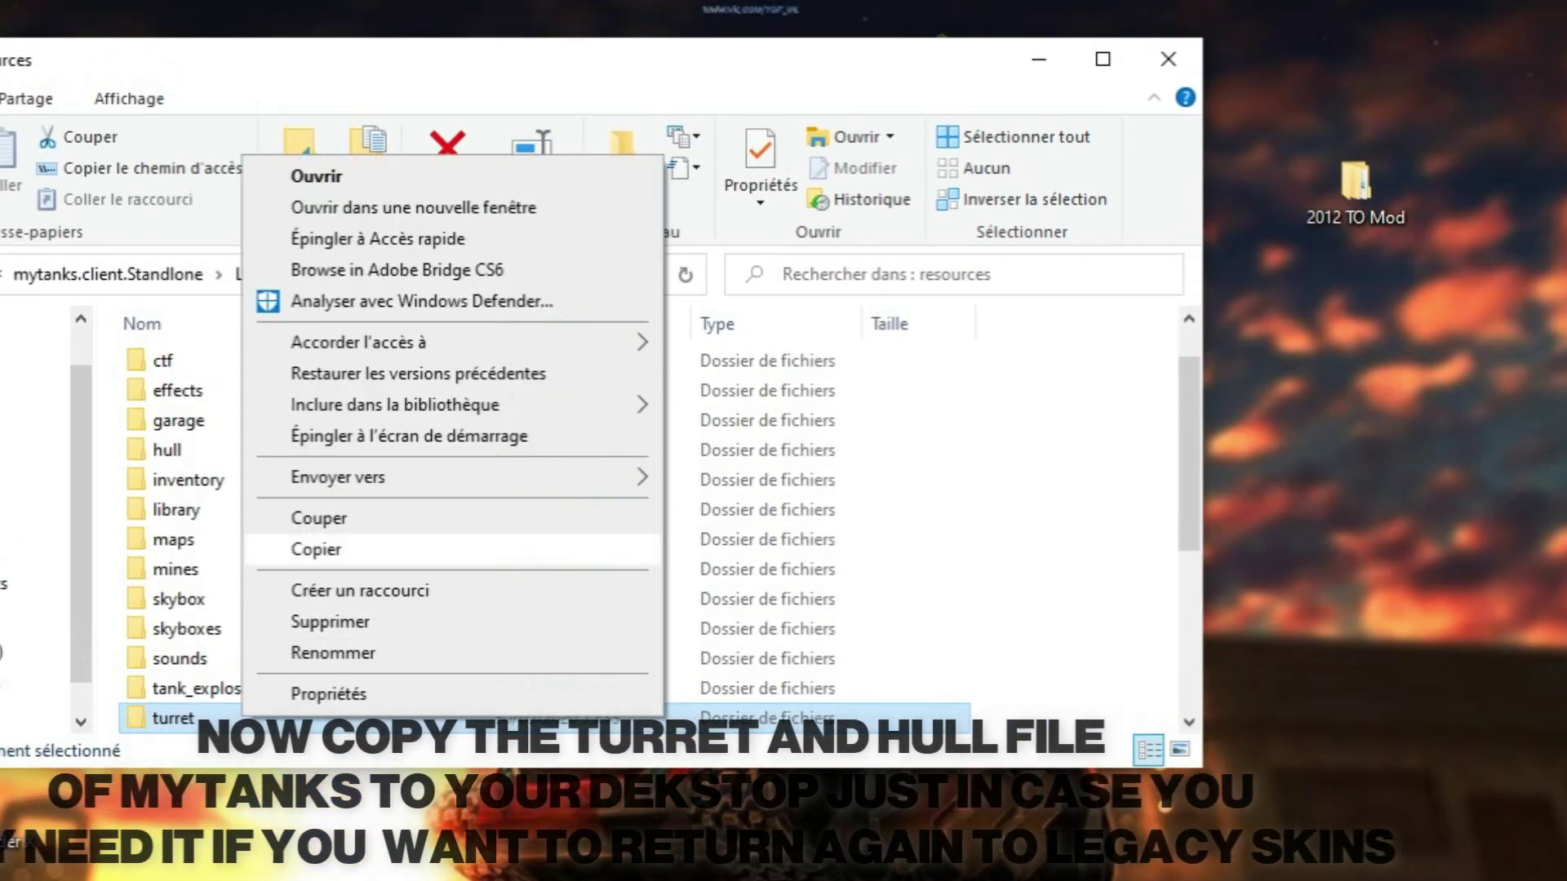
{"action": "left_click", "coordinate": [316, 549]}
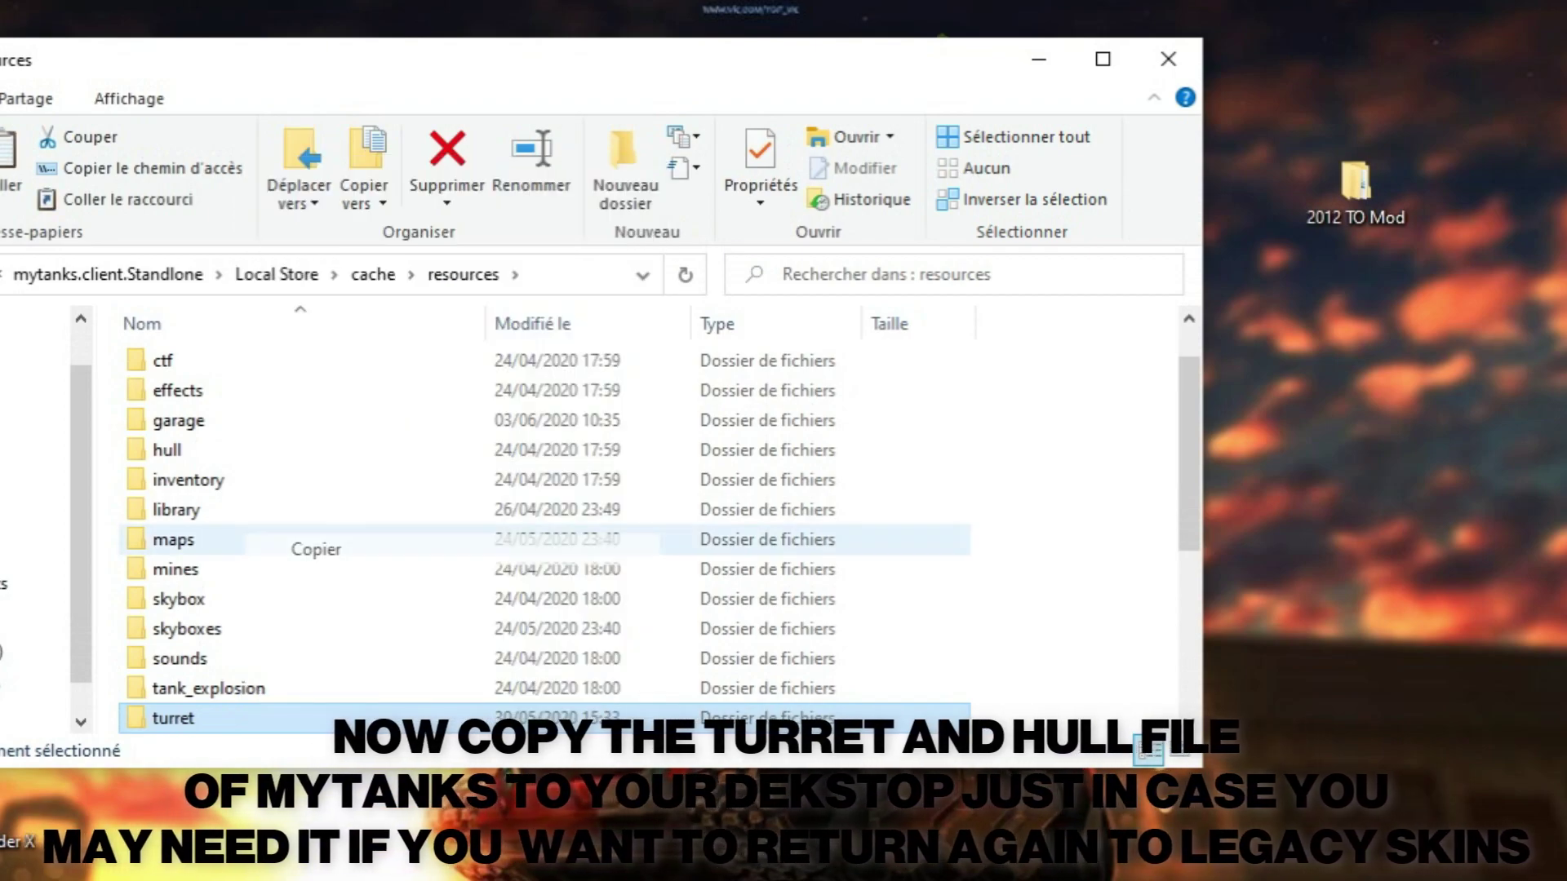
{"action": "right_click", "coordinate": [545, 8]}
{"action": "left_click", "coordinate": [611, 113]}
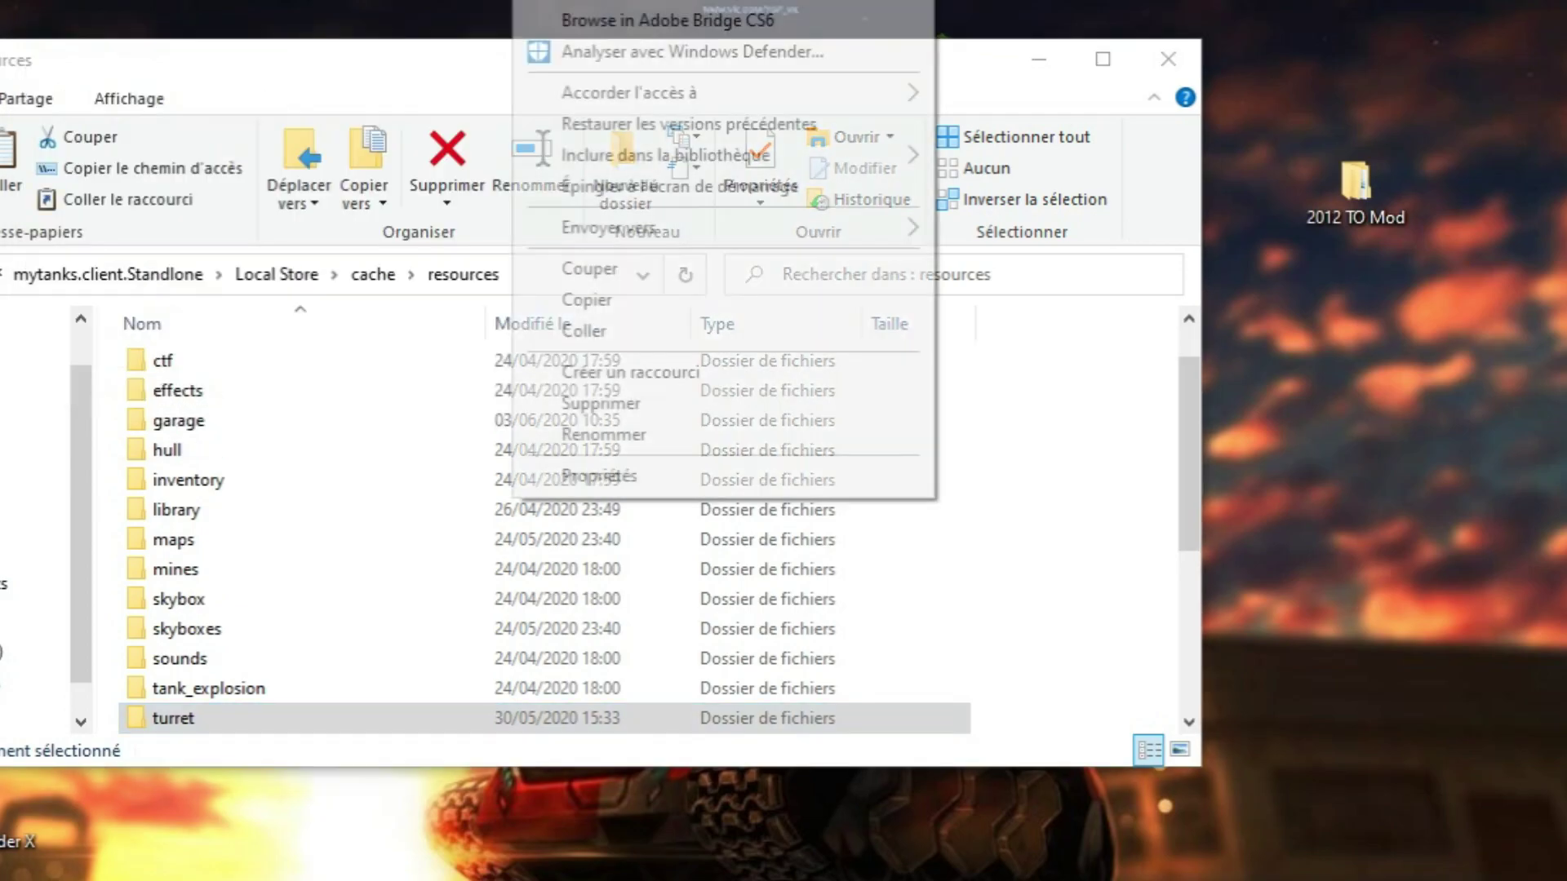
{"action": "left_click", "coordinate": [603, 434]}
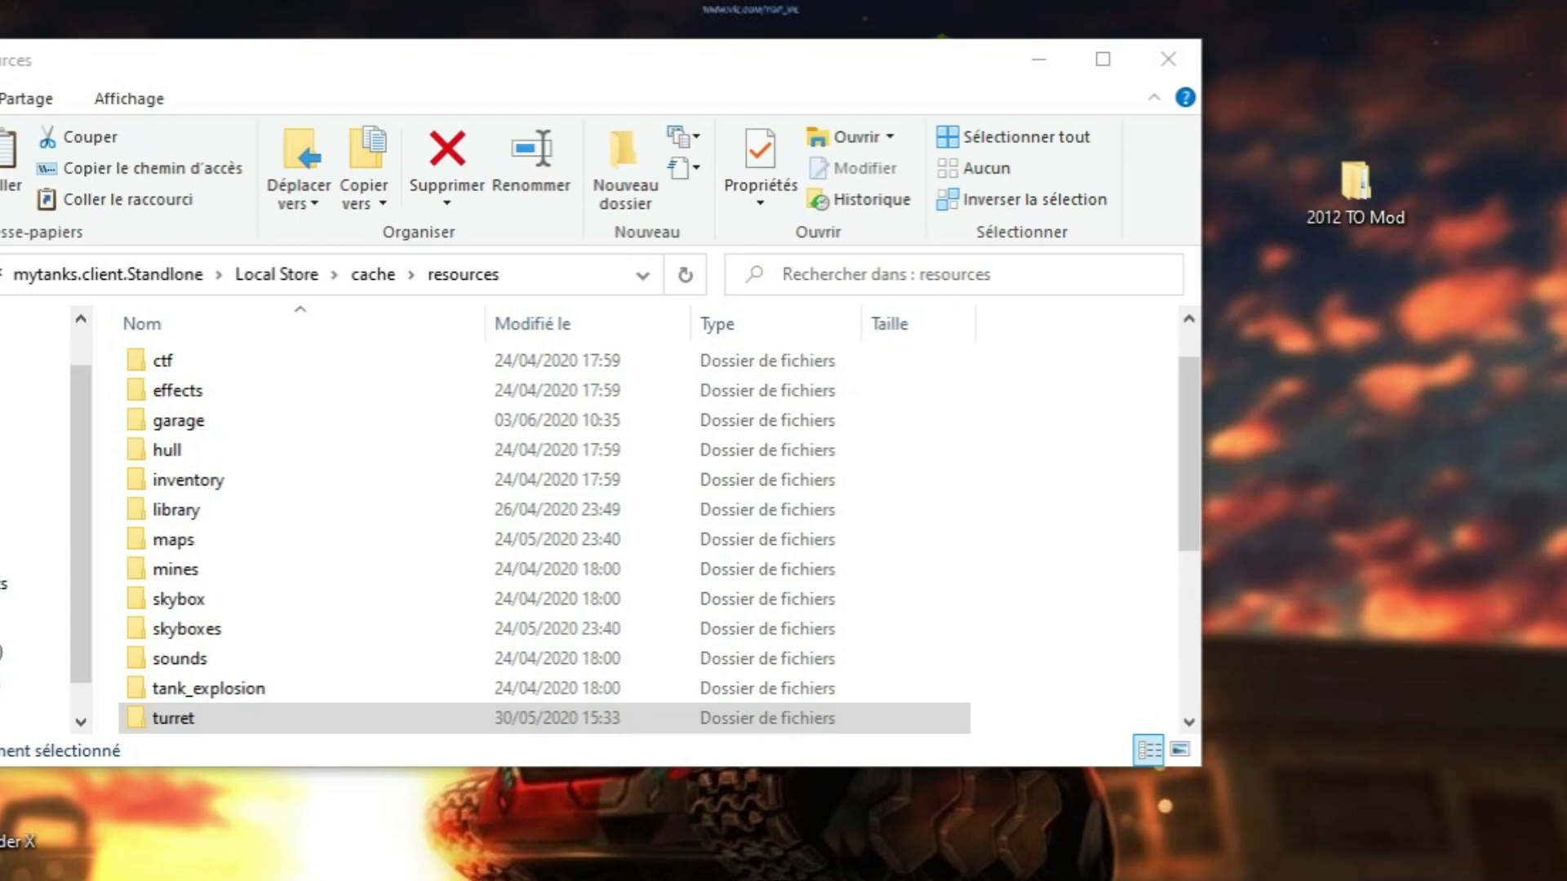
Step: Copy the turret folder from 2012 TO Mod into the game's resources folder, replacing the files in the destination
{"action": "double_click", "coordinate": [1355, 186]}
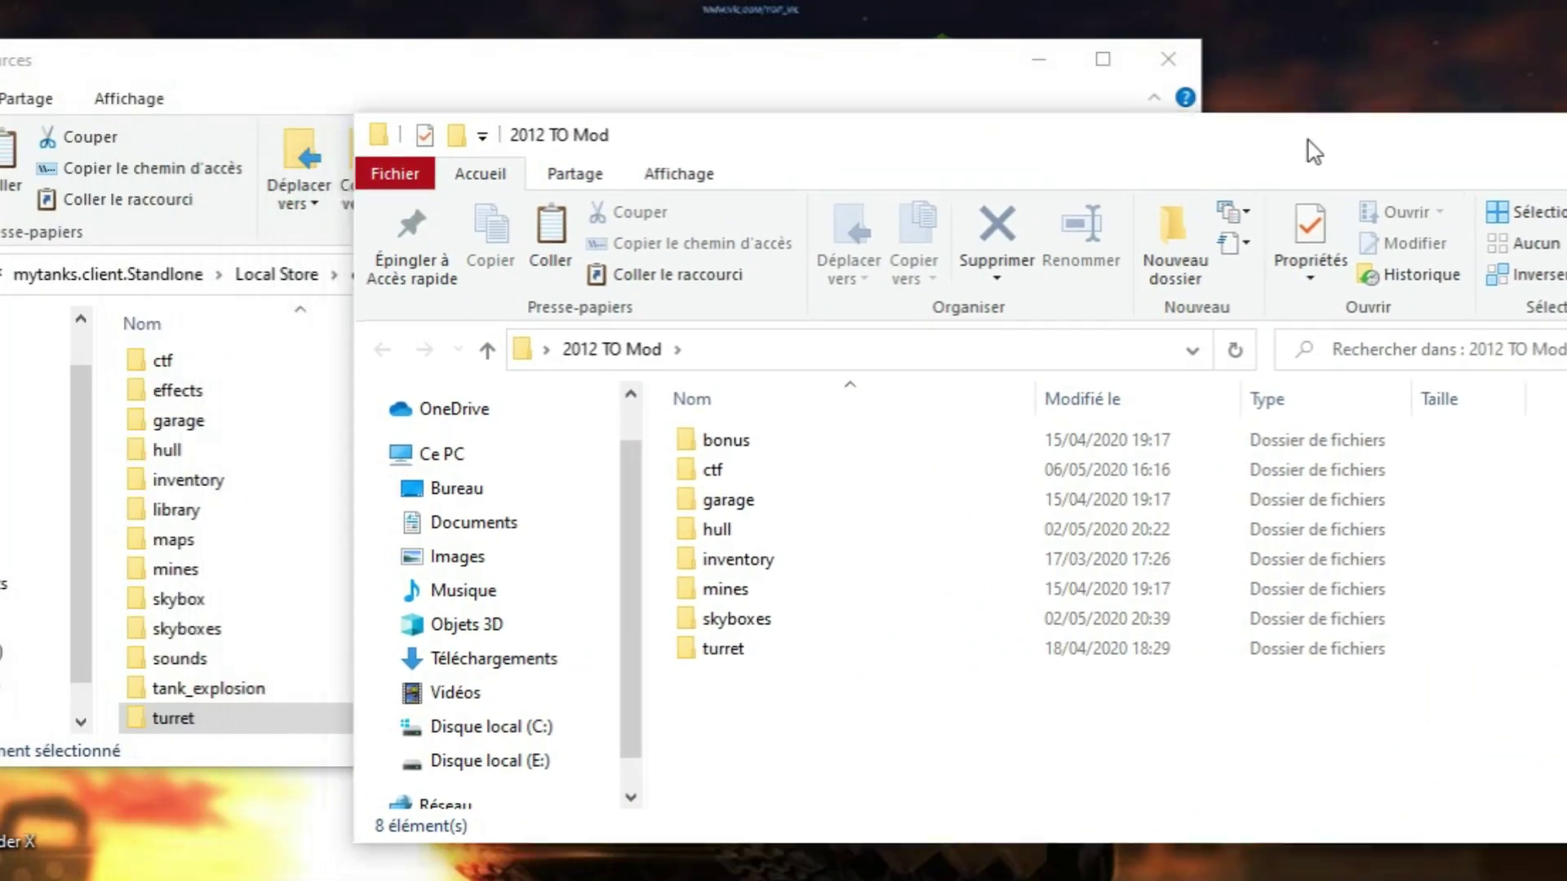
{"action": "left_click_drag", "start_coordinate": [763, 160], "coordinate": [831, 83]}
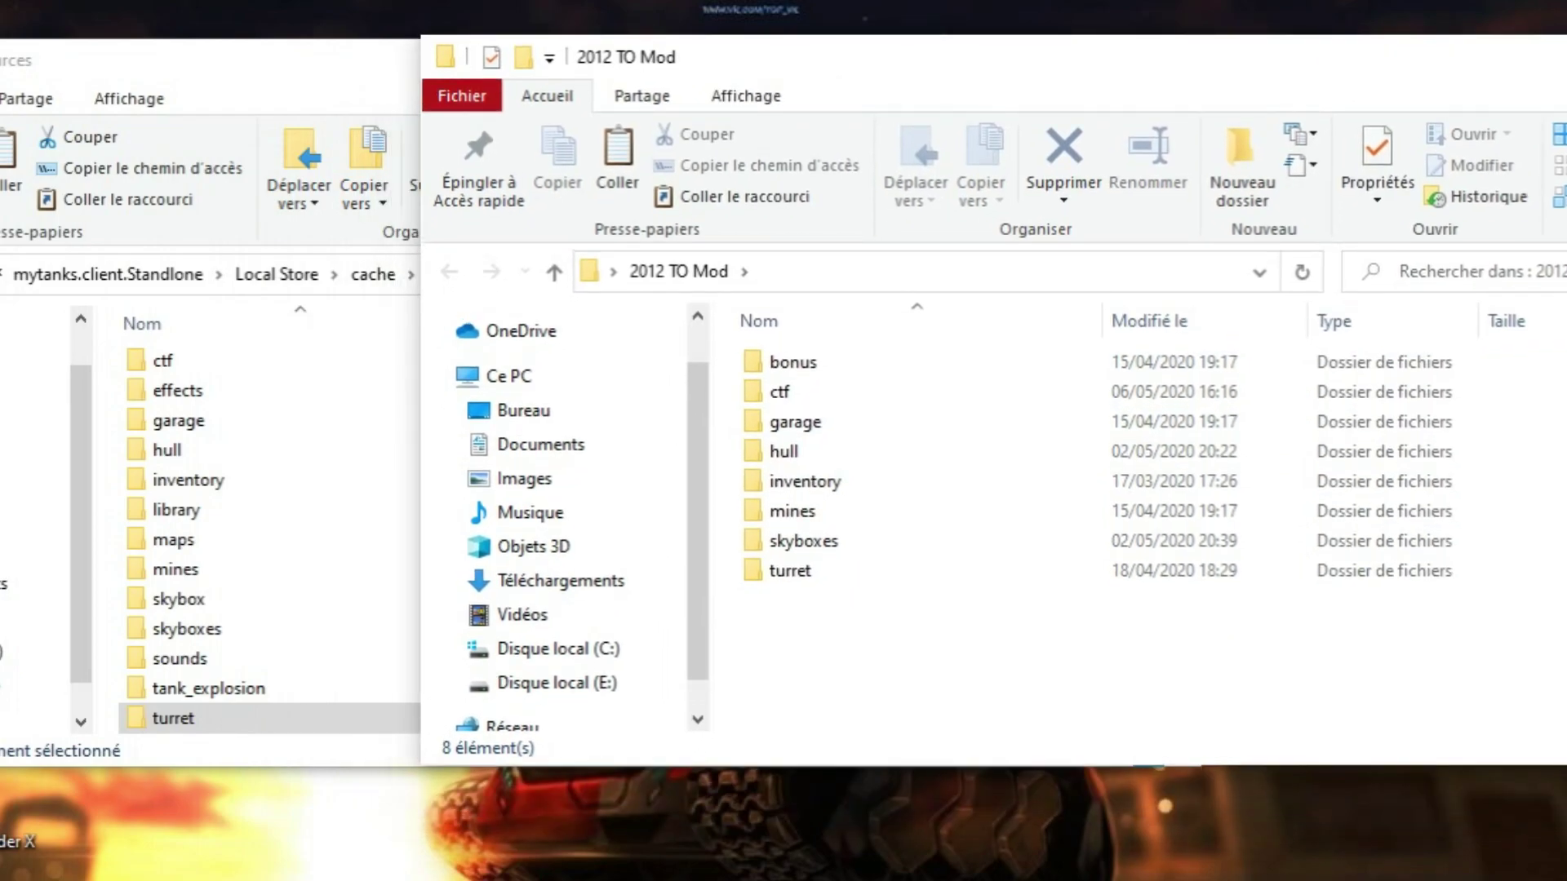
{"action": "left_click", "coordinate": [790, 570]}
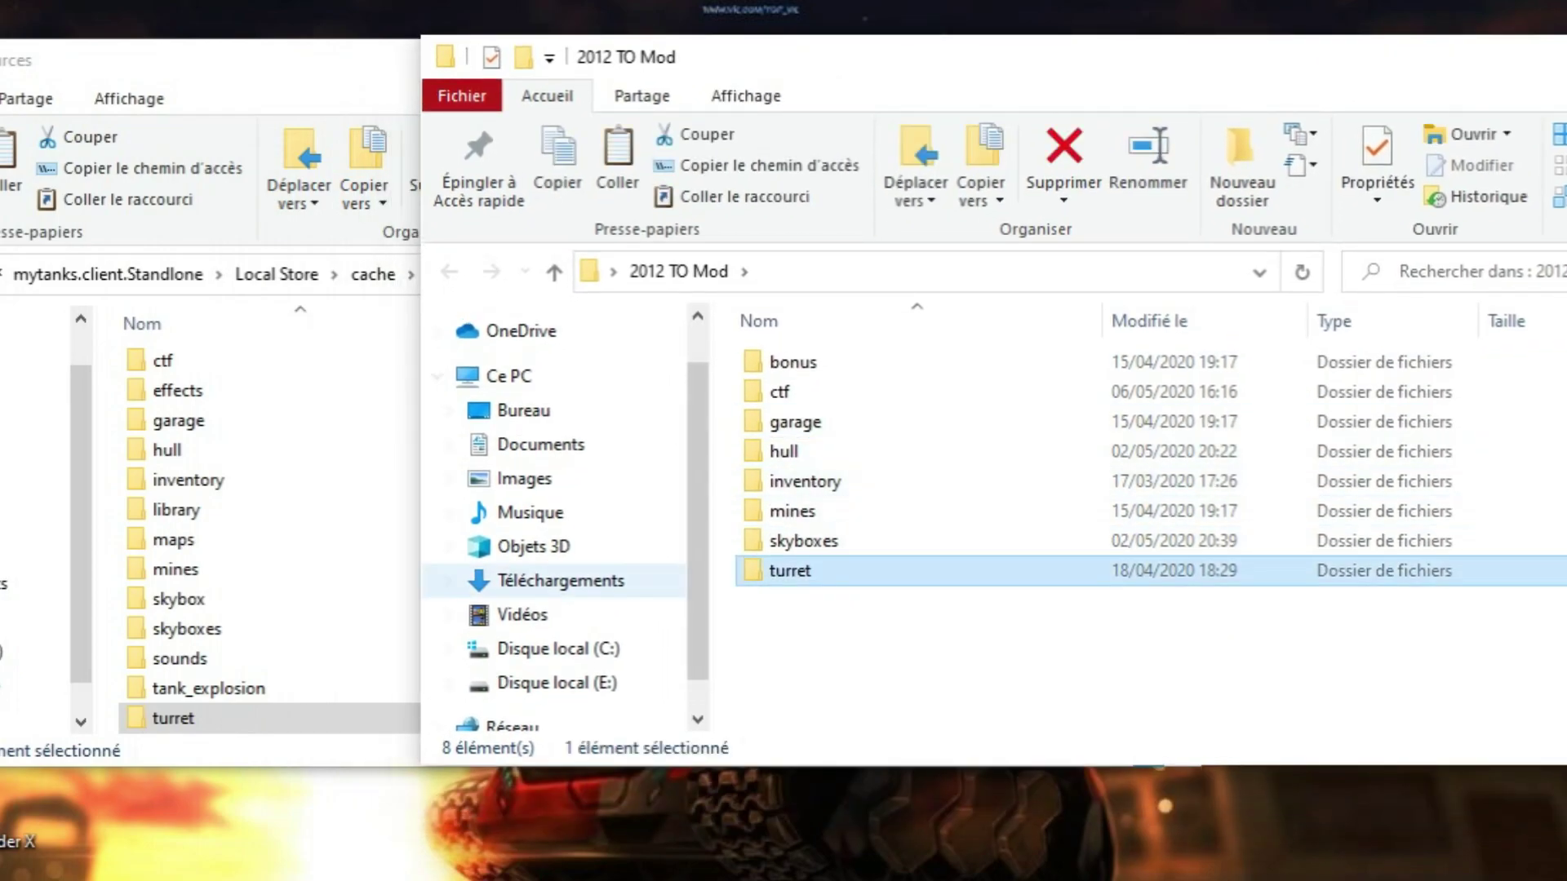
{"action": "right_click", "coordinate": [830, 570]}
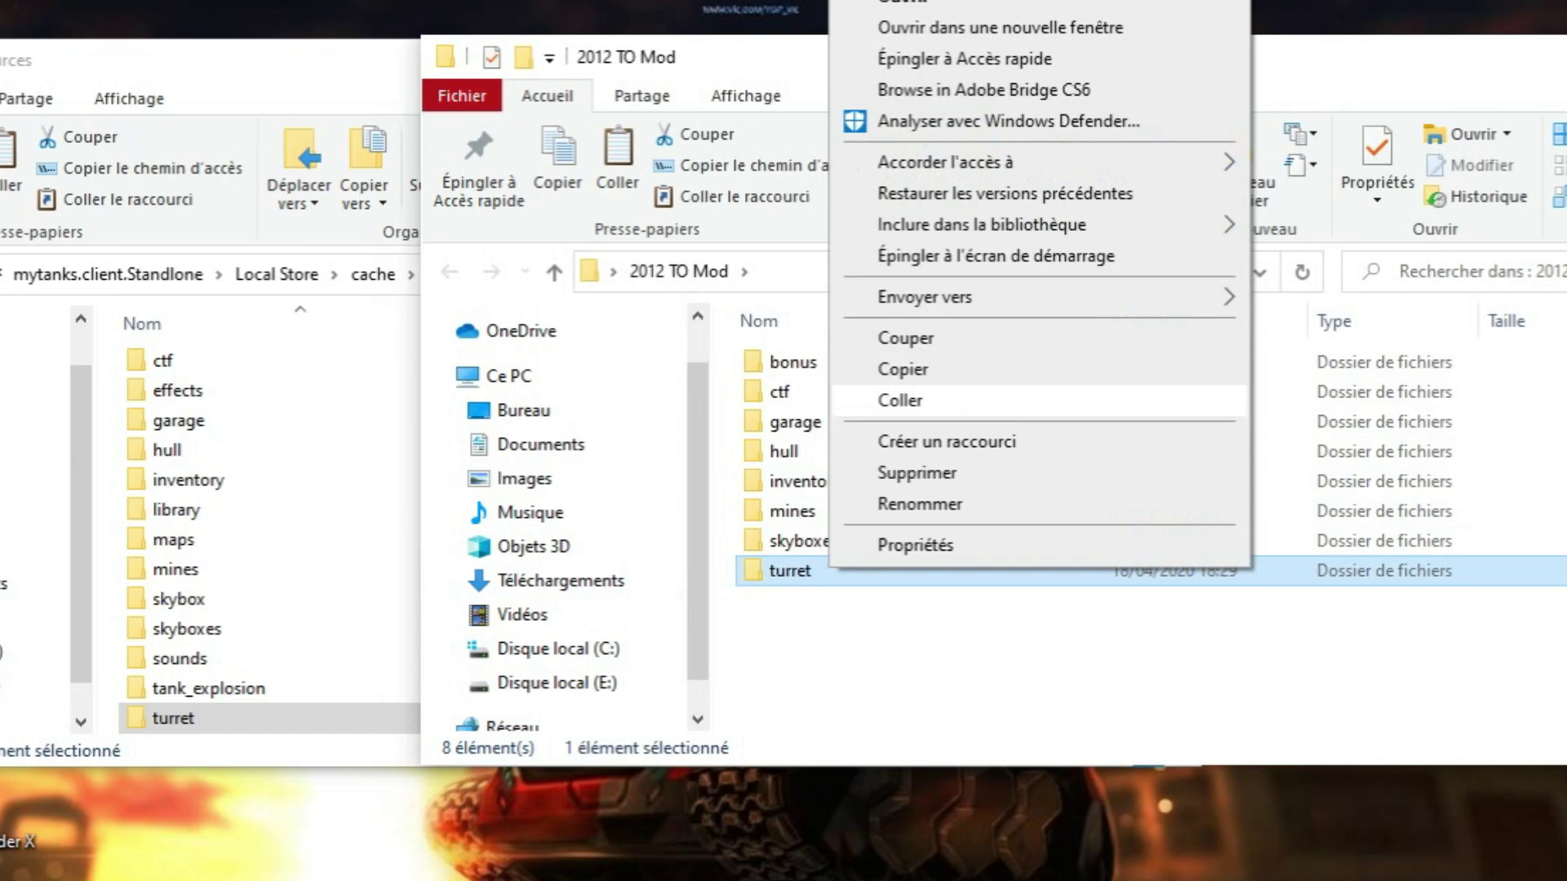
{"action": "left_click", "coordinate": [902, 369]}
{"action": "left_click", "coordinate": [327, 391]}
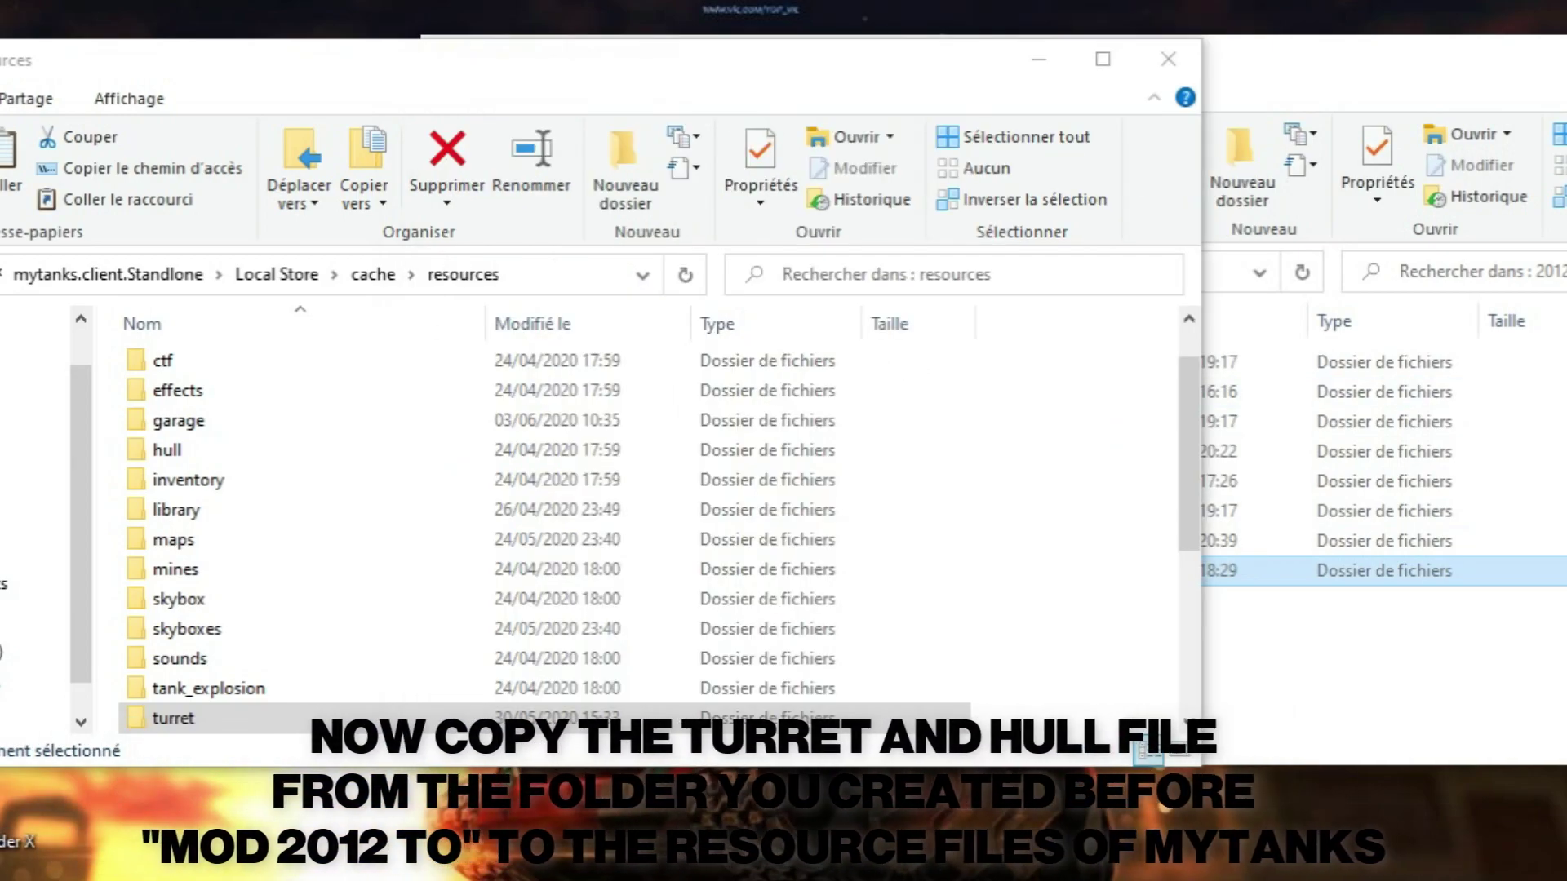
{"action": "right_click", "coordinate": [114, 468]}
{"action": "left_click", "coordinate": [179, 655]}
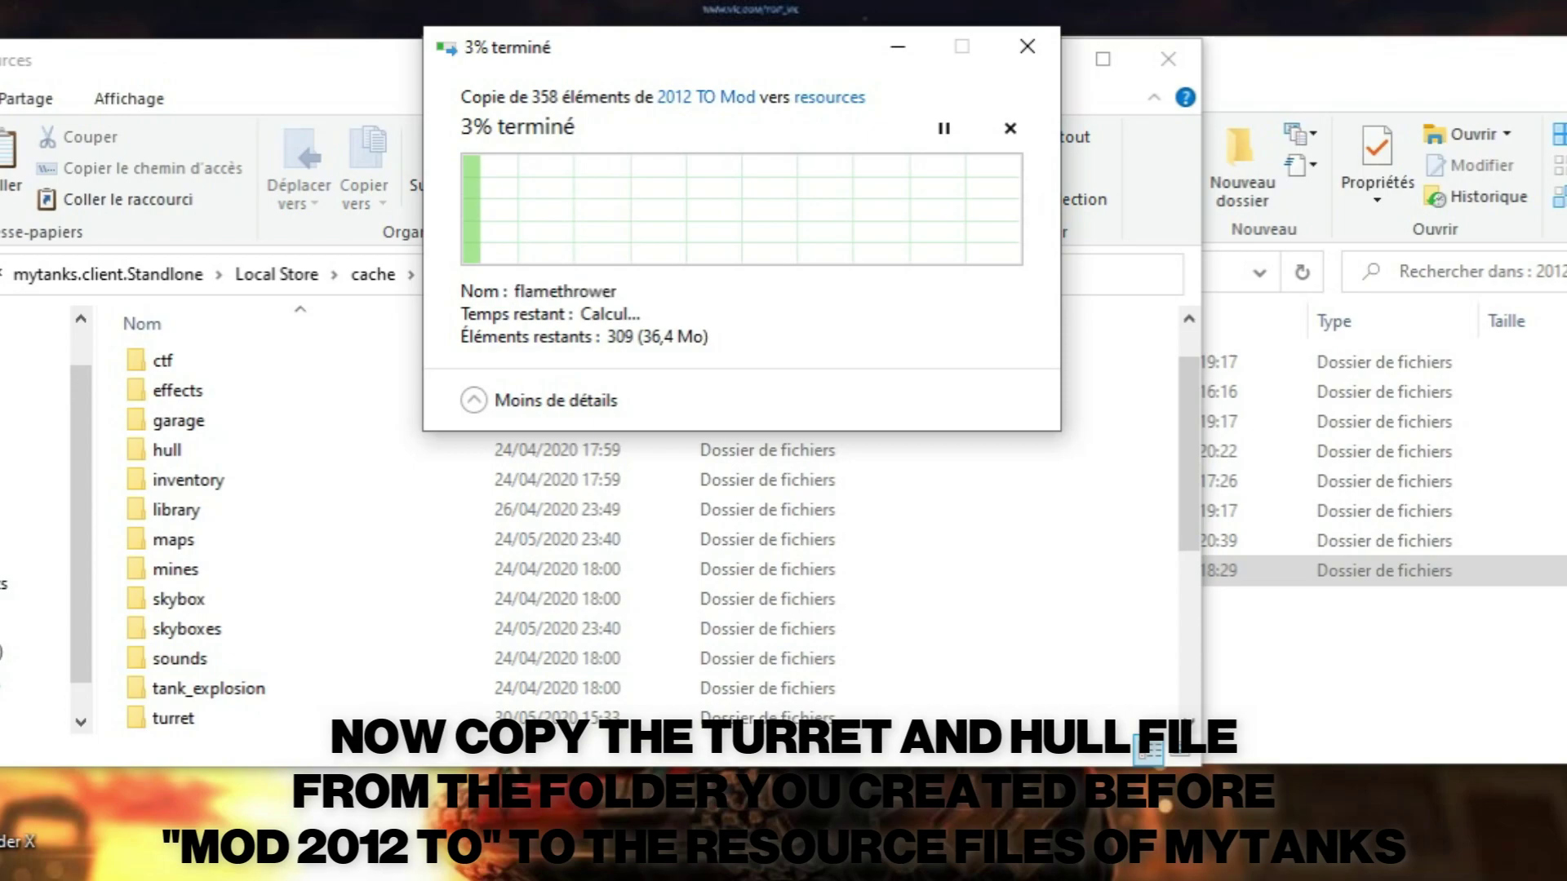
{"action": "left_click", "coordinate": [571, 232]}
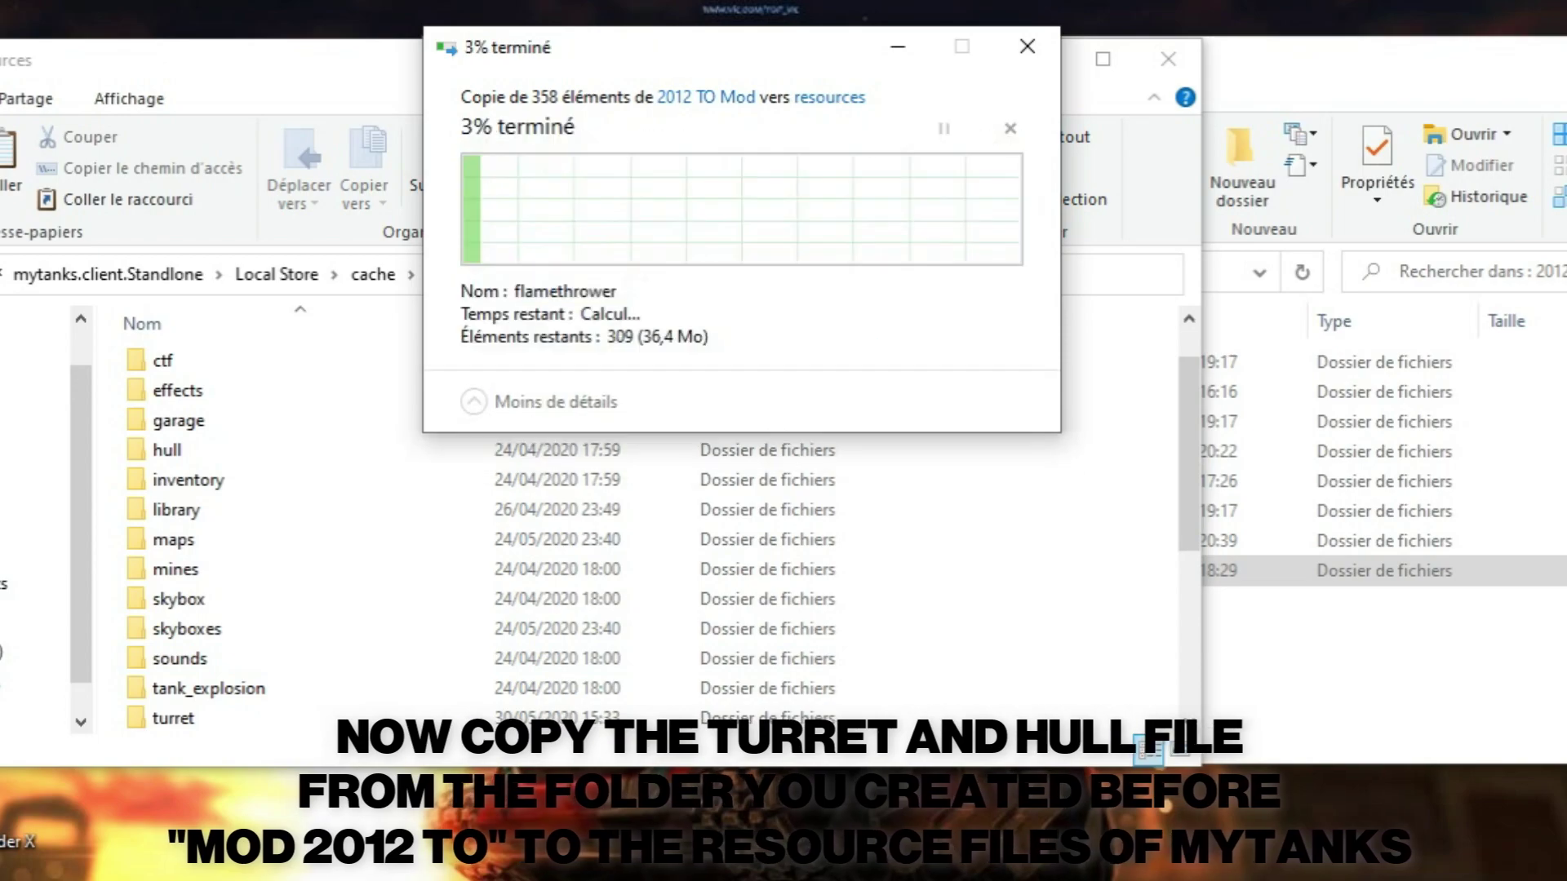
Step: Back up the game's hull folder by copying it from resources to the desktop, and open the copy's name for editing
{"action": "left_click", "coordinate": [187, 629]}
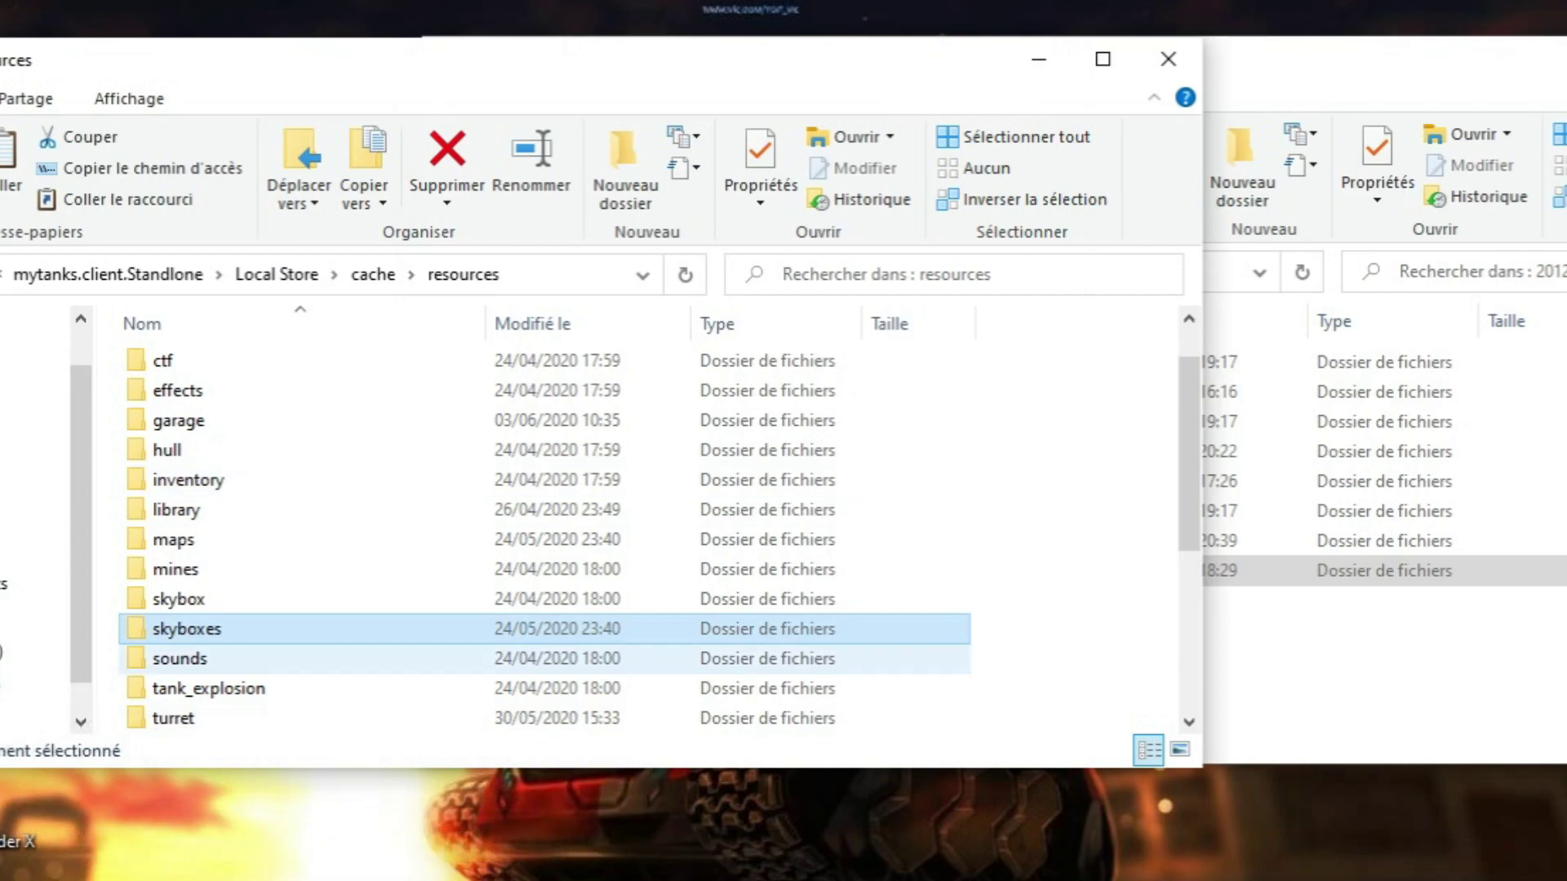
{"action": "left_click", "coordinate": [1383, 421]}
{"action": "right_click", "coordinate": [172, 450]}
{"action": "left_click", "coordinate": [222, 729]}
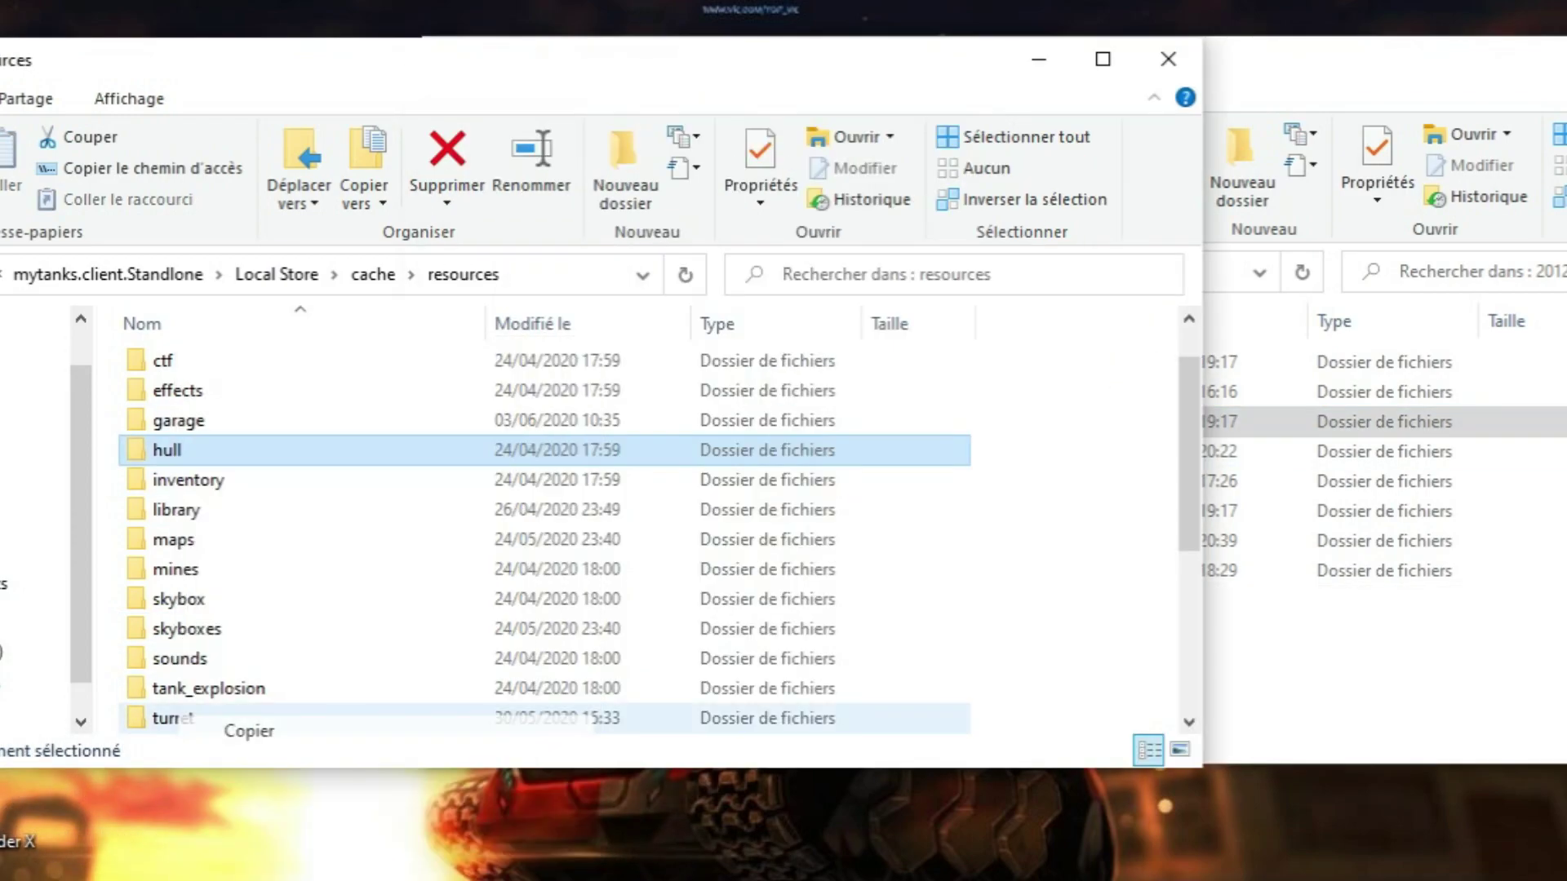
{"action": "right_click", "coordinate": [412, 4]}
{"action": "left_click", "coordinate": [482, 31]}
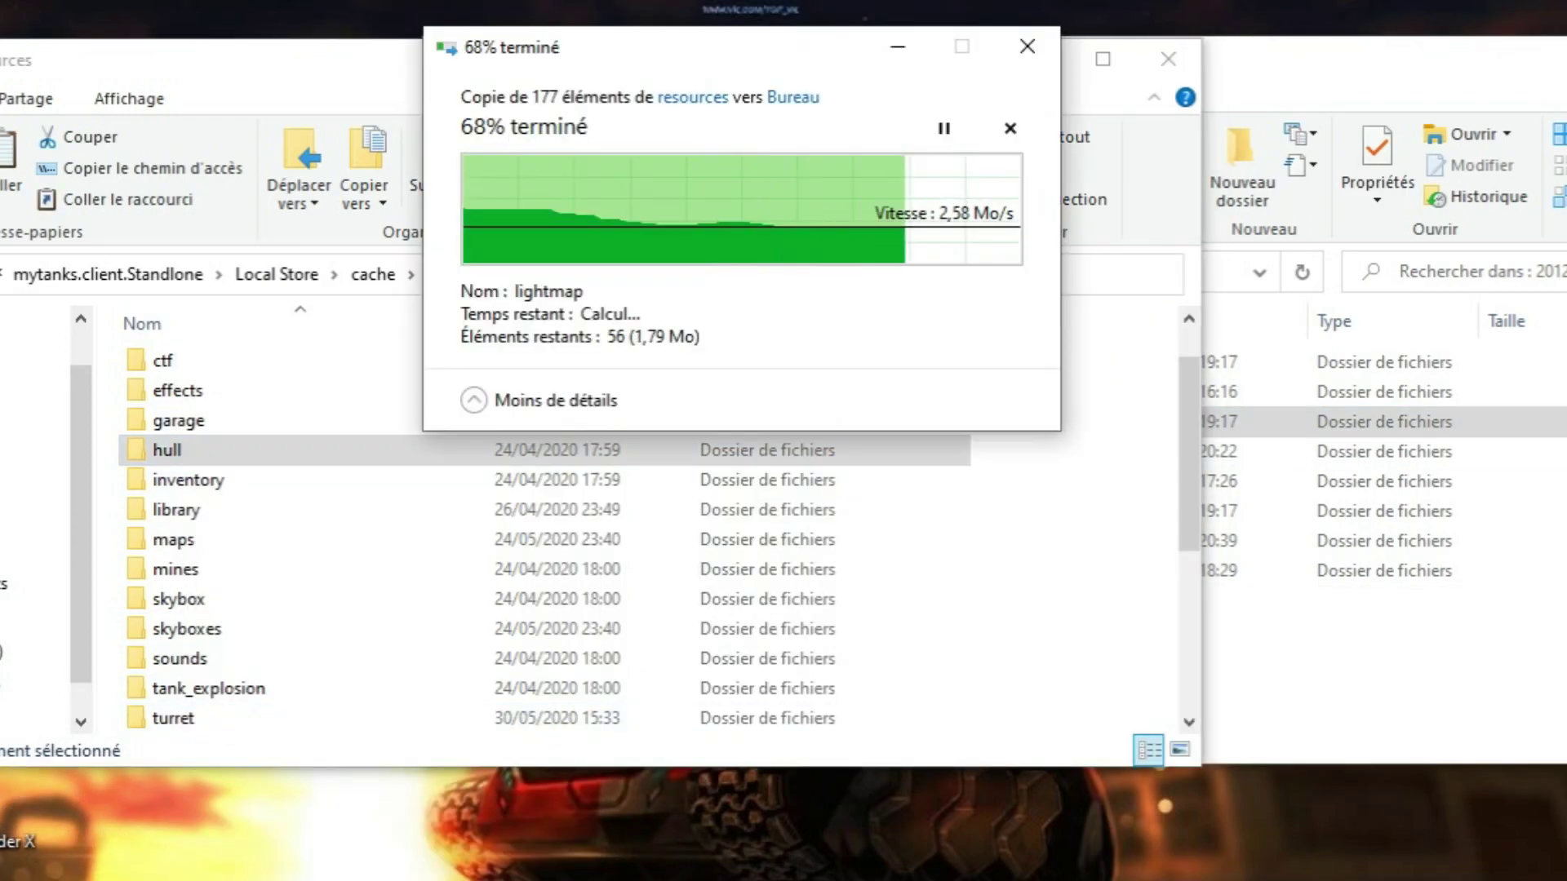
{"action": "right_click", "coordinate": [370, 3]}
{"action": "right_click", "coordinate": [372, 3]}
{"action": "left_click", "coordinate": [456, 444]}
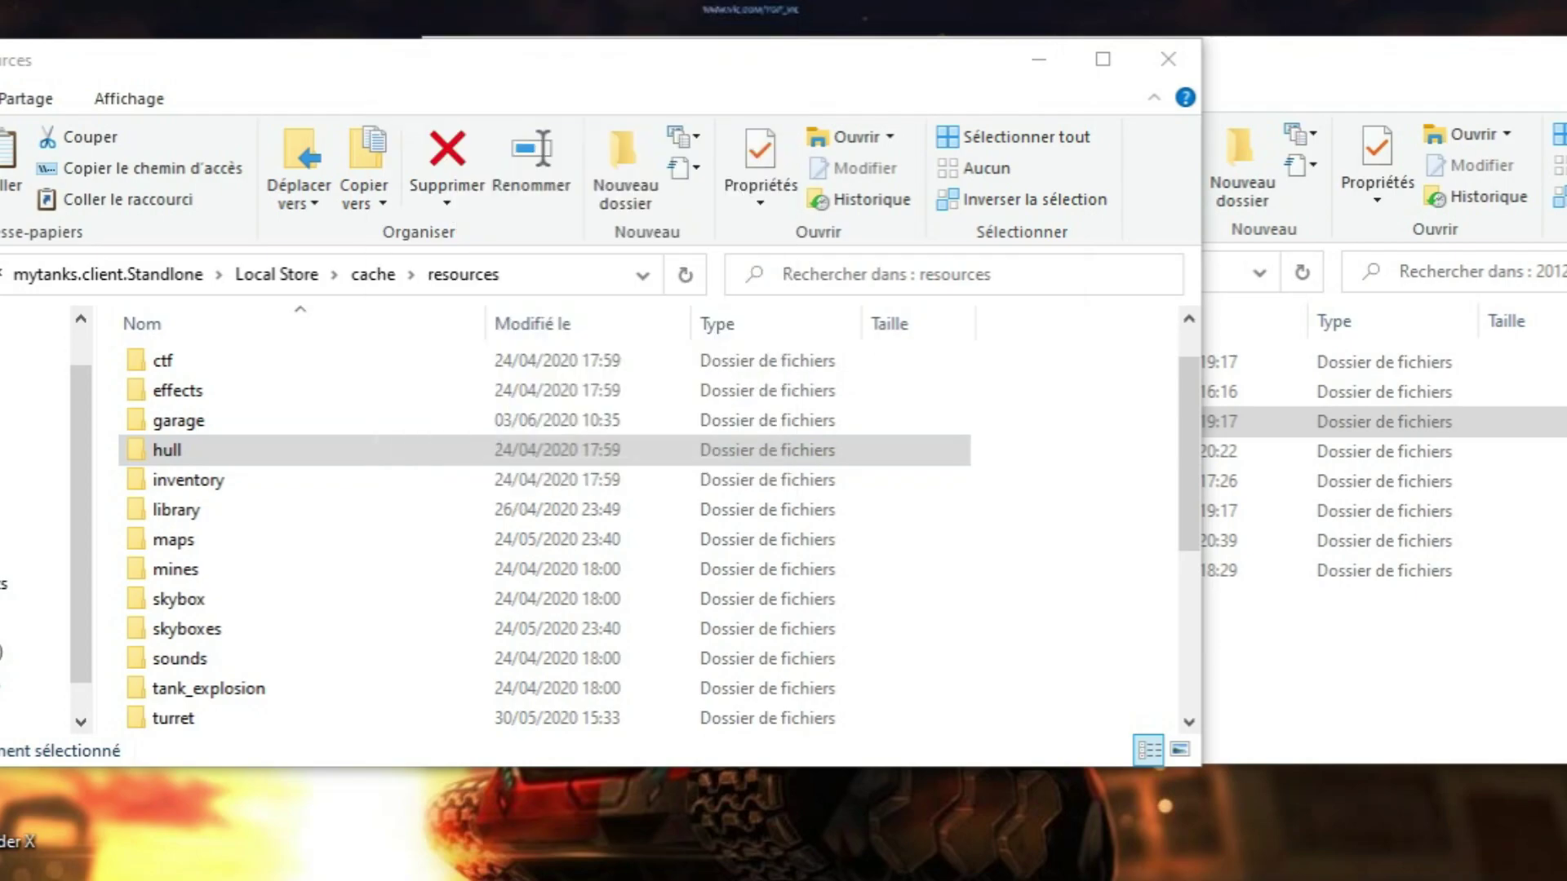
Step: Examine the hornet m1 and m2 folders inside the mod's hull folder, and return to the 2012 TO Mod folder
{"action": "key", "text": "alt+Tab"}
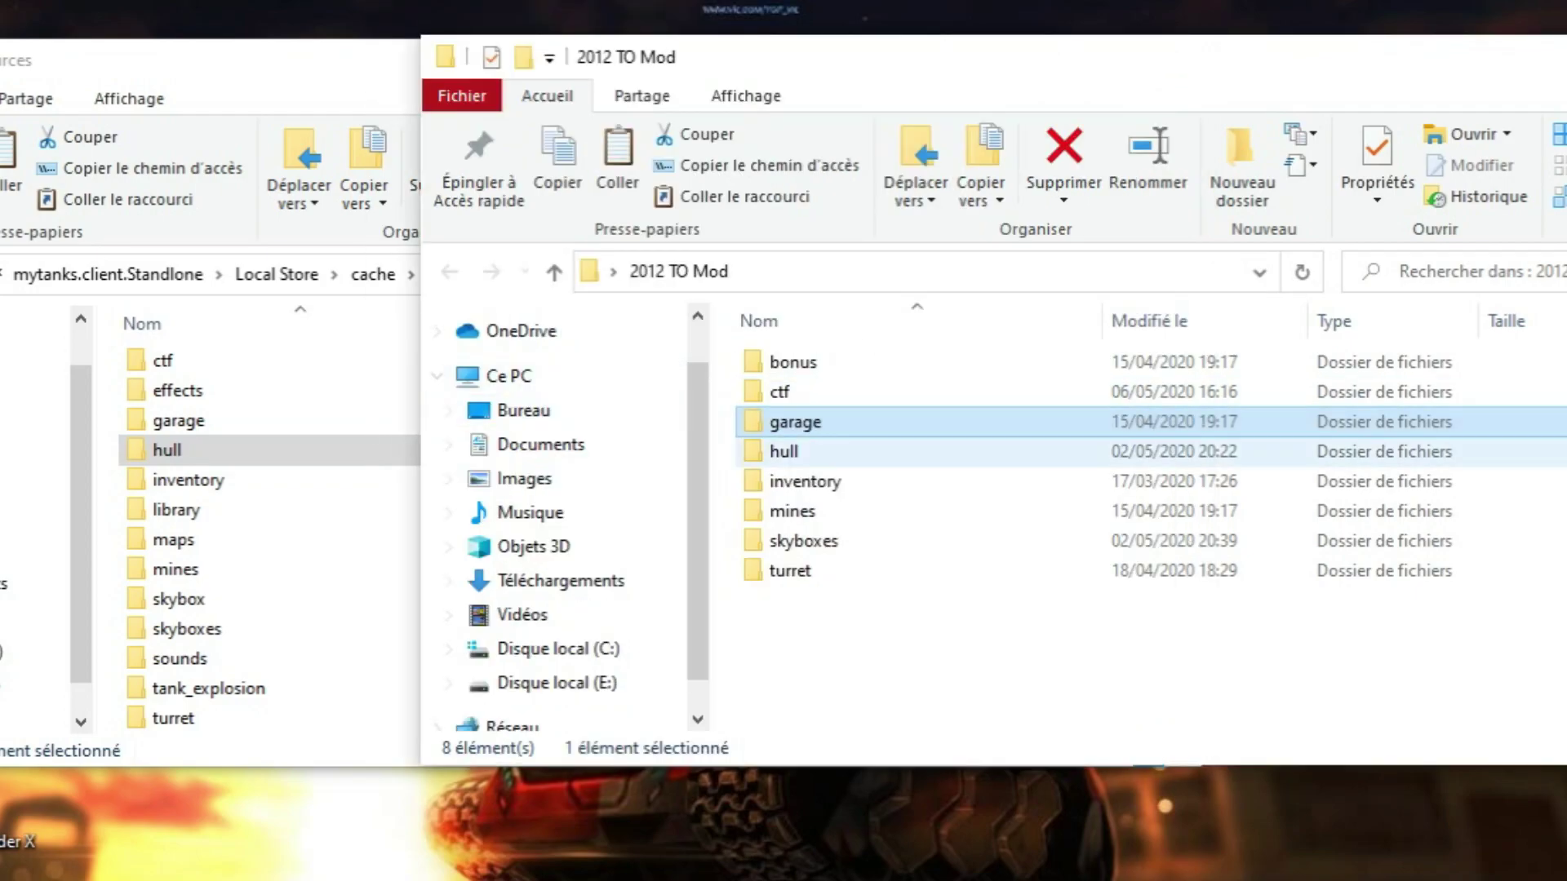
{"action": "double_click", "coordinate": [814, 452]}
{"action": "double_click", "coordinate": [796, 391]}
{"action": "double_click", "coordinate": [795, 391]}
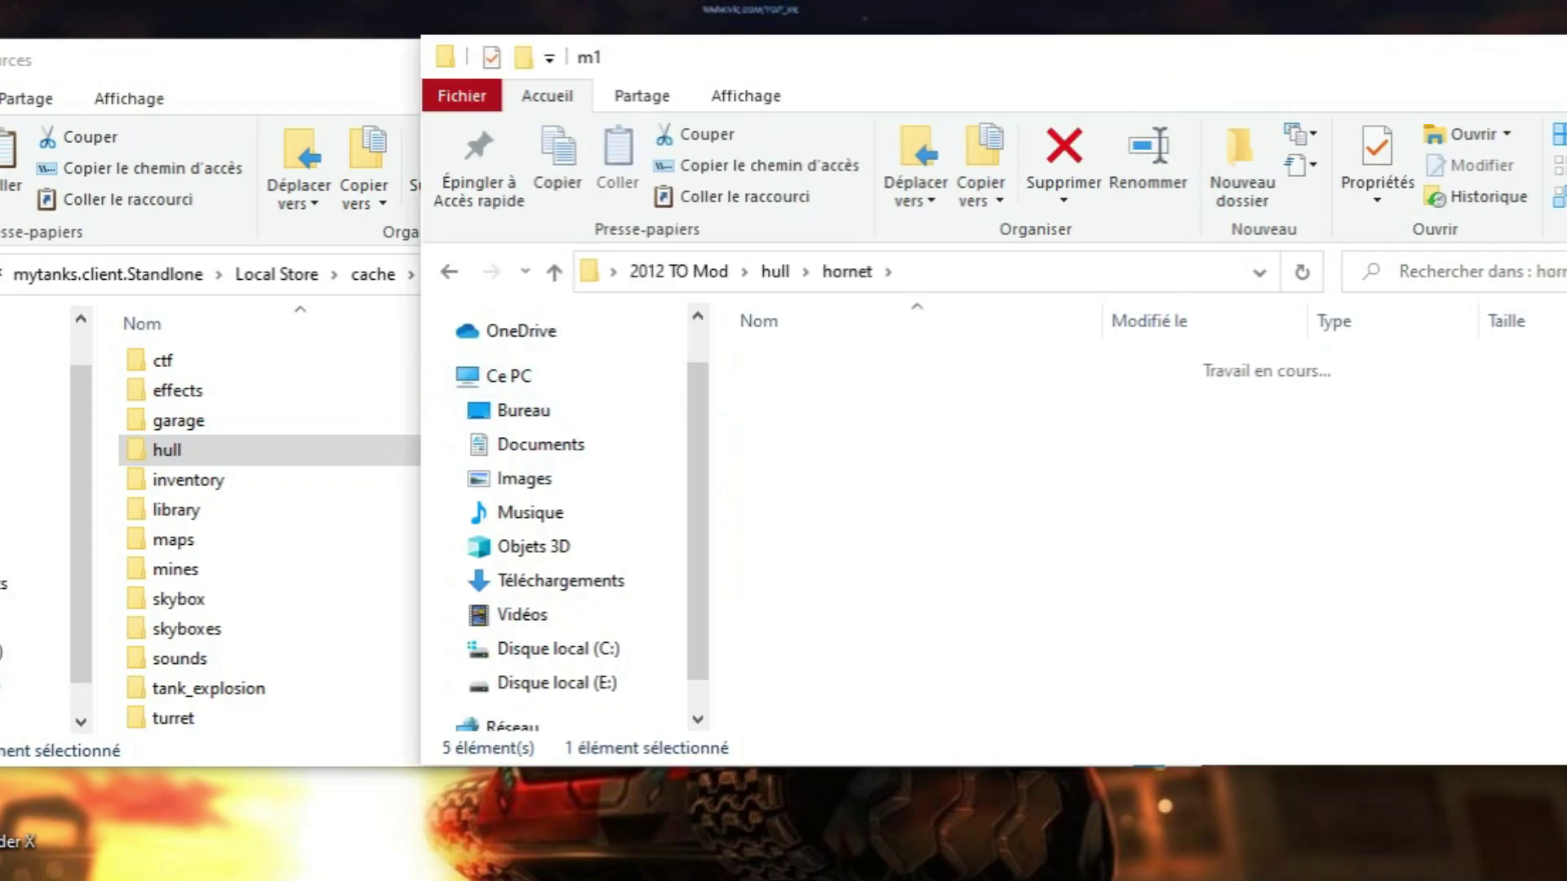
{"action": "left_click", "coordinate": [1272, 392]}
{"action": "key", "text": "alt+Left"}
{"action": "double_click", "coordinate": [1118, 419]}
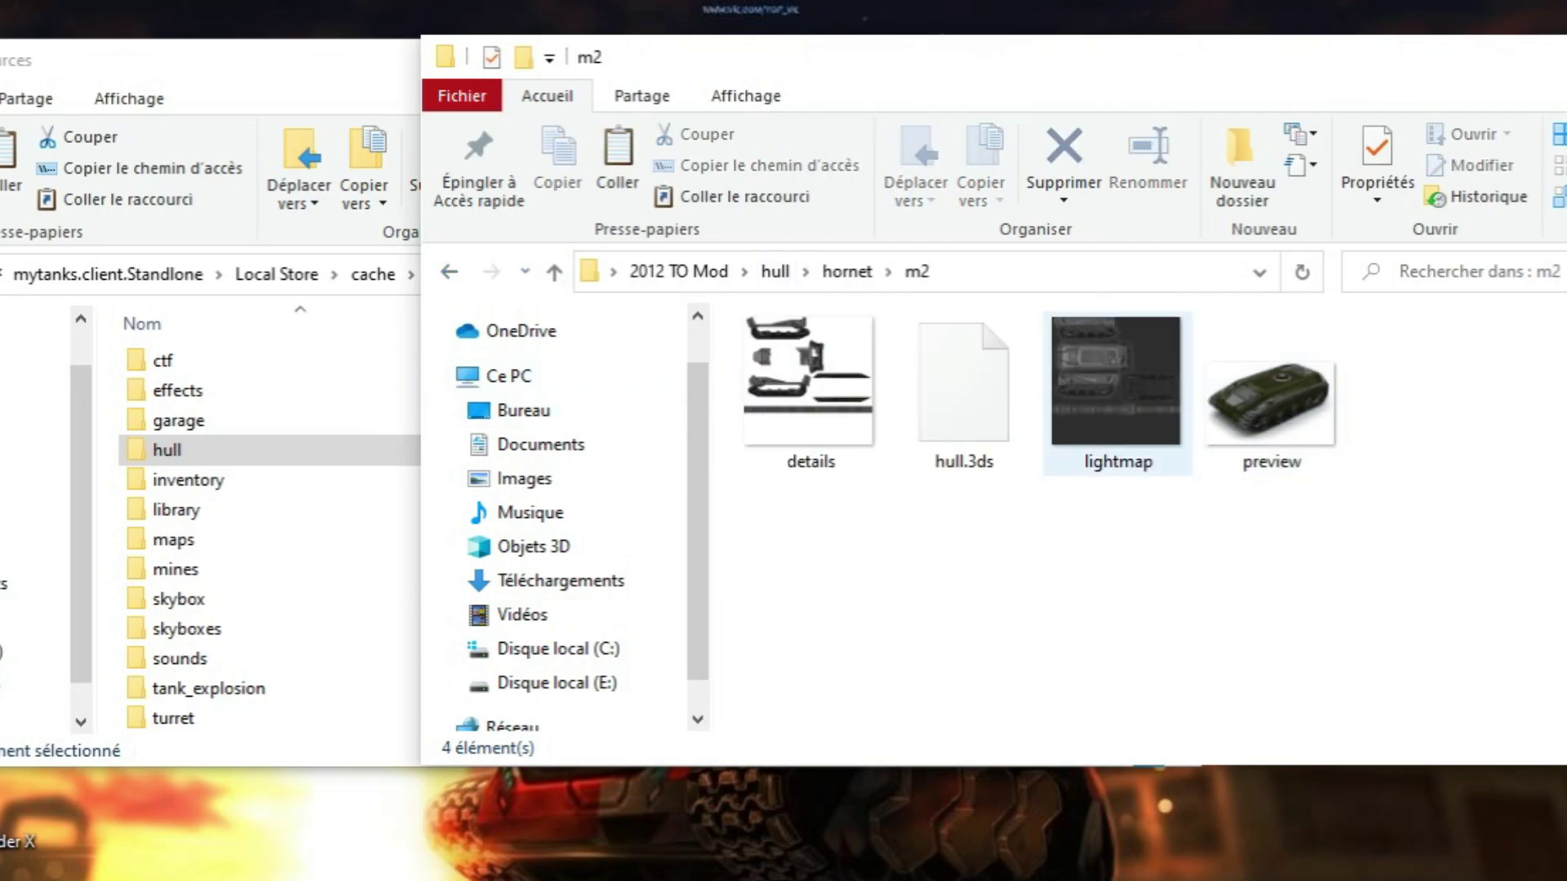
{"action": "key", "text": "BackSpace"}
{"action": "key", "text": "BackSpace"}
{"action": "key", "text": "BackSpace"}
Step: Copy the hull folder from 2012 TO Mod into the game's resources folder, replacing the files in the destination
{"action": "right_click", "coordinate": [795, 451]}
{"action": "left_click", "coordinate": [867, 734]}
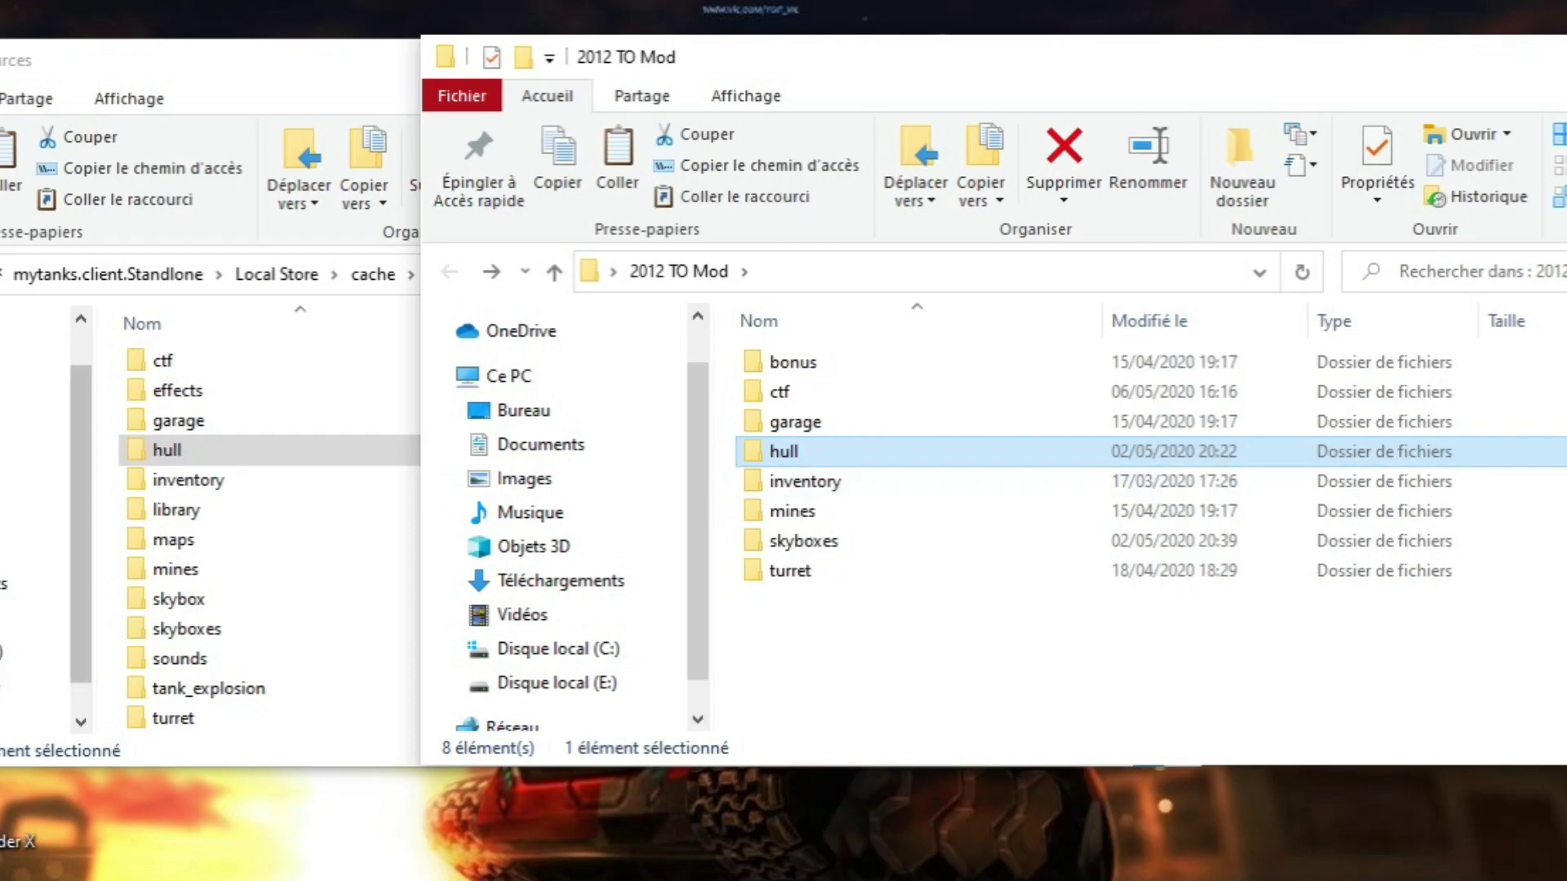
{"action": "right_click", "coordinate": [103, 411]}
{"action": "left_click", "coordinate": [173, 607]}
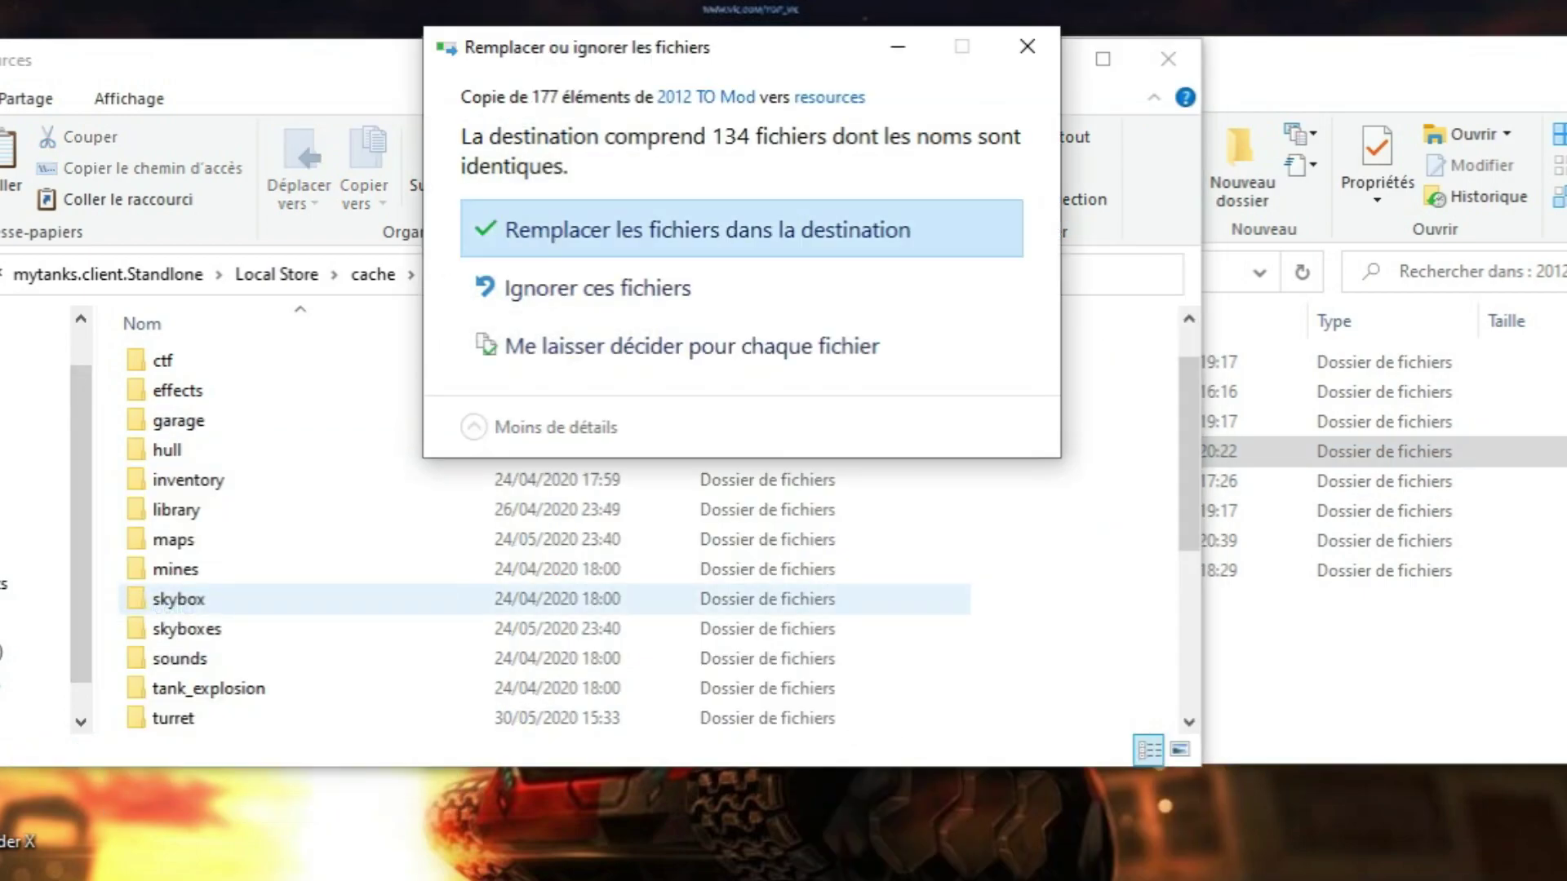
{"action": "key", "text": "Return"}
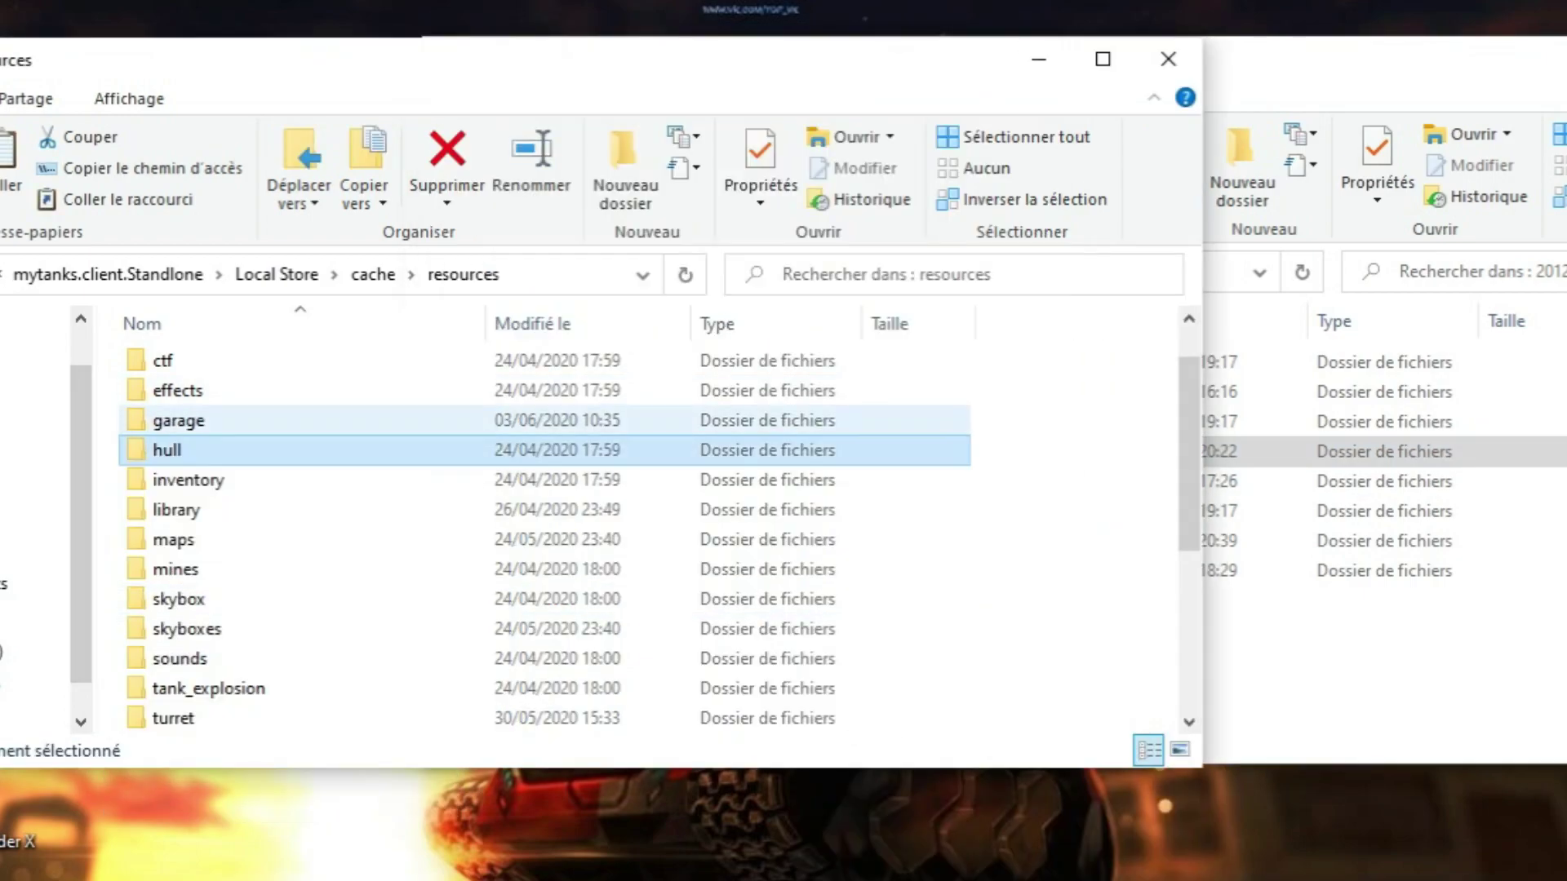
Step: View the box_armr image in the mod's bonus\boxes\armor folder and close the photo viewer
{"action": "double_click", "coordinate": [792, 361]}
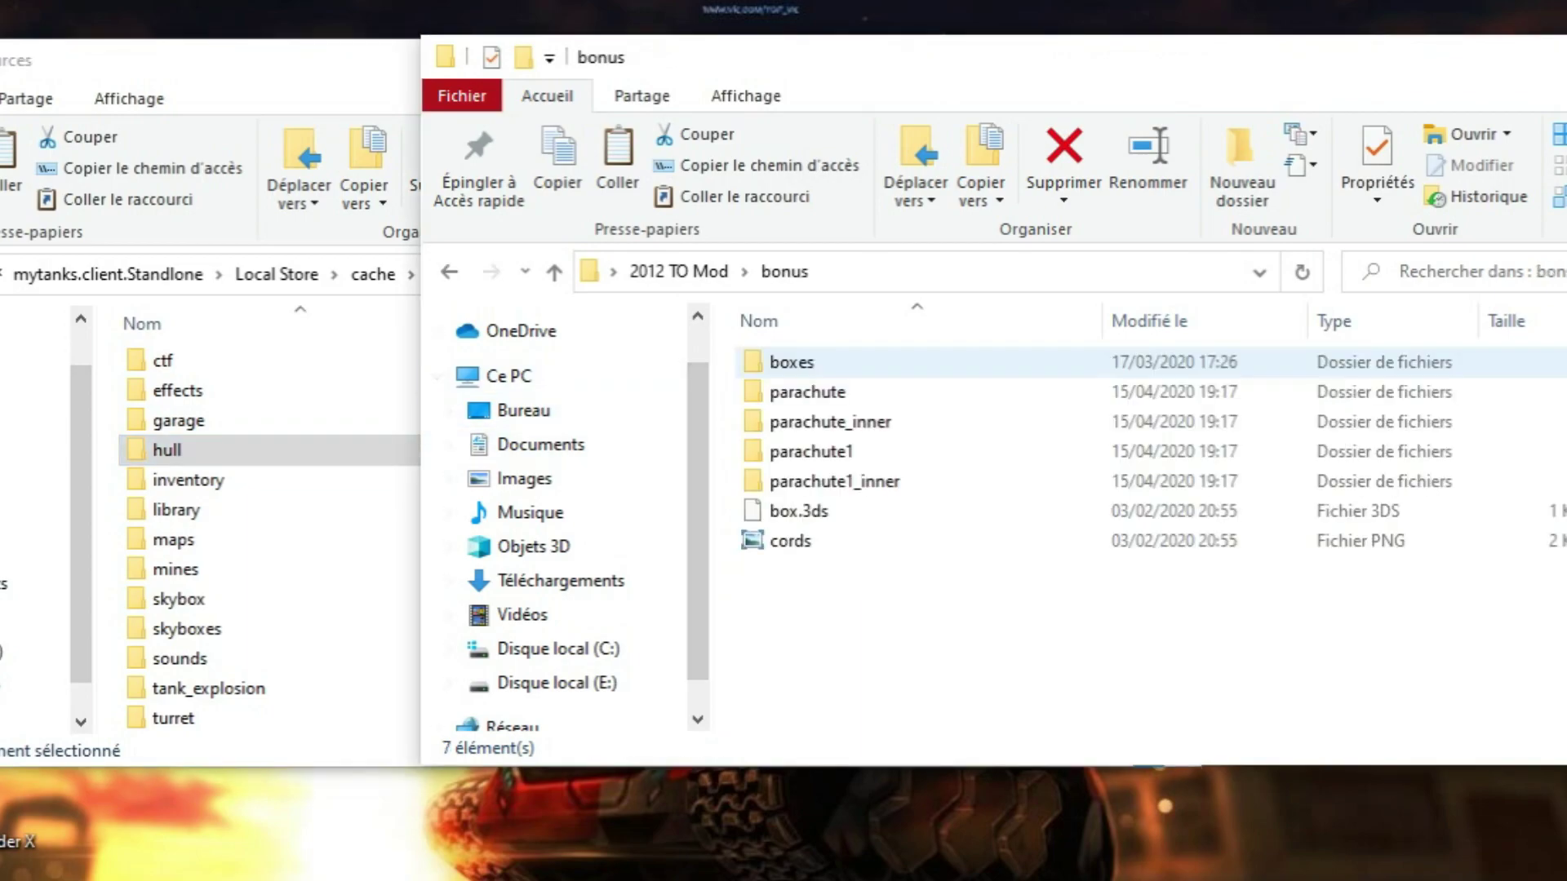
{"action": "double_click", "coordinate": [793, 361]}
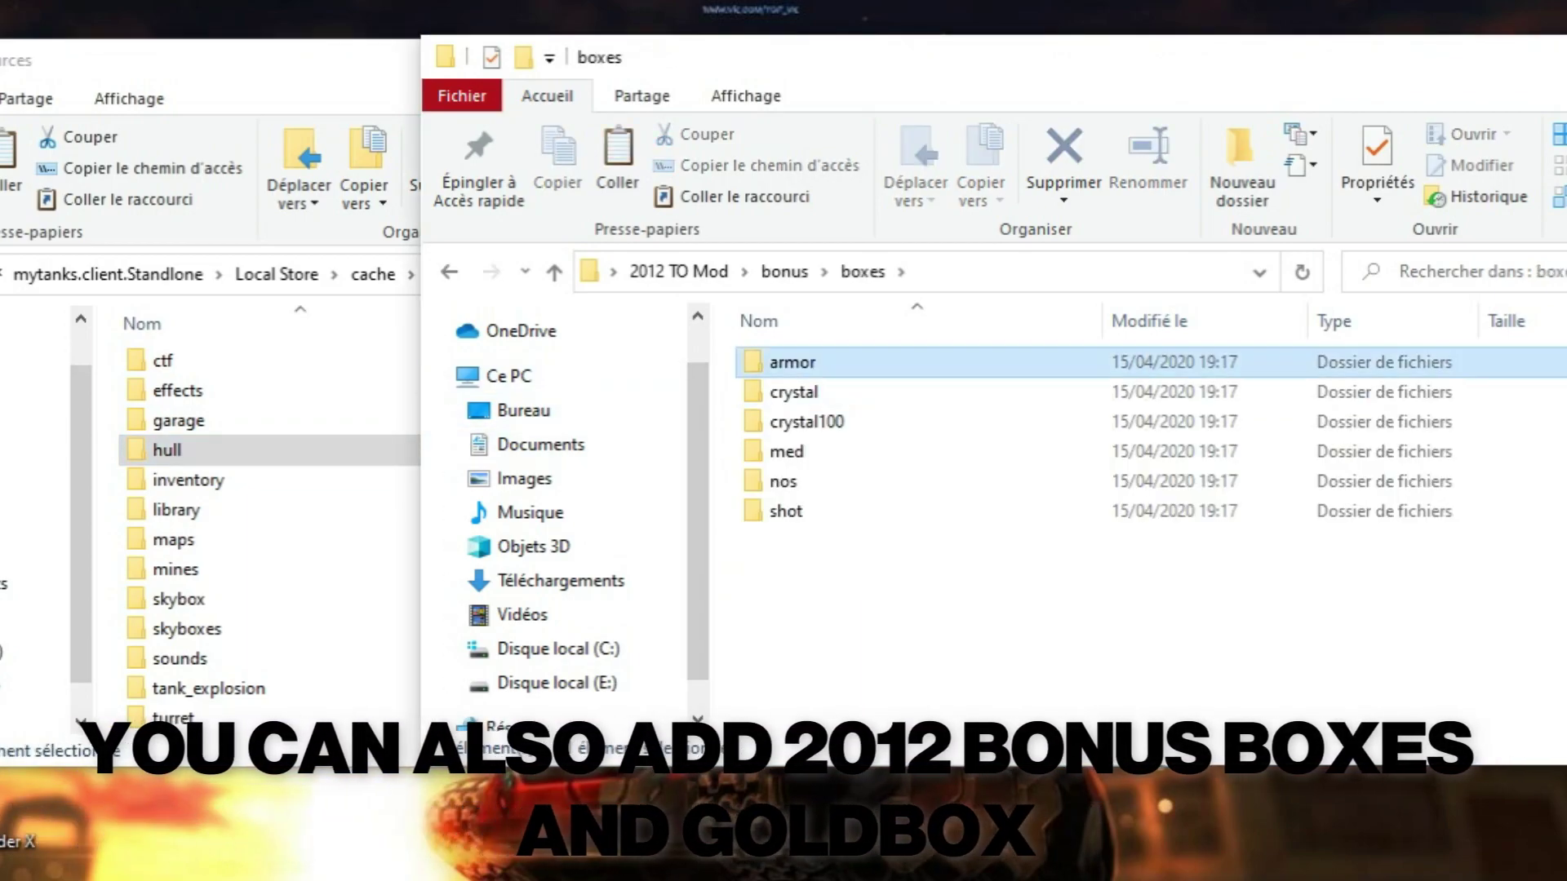
{"action": "double_click", "coordinate": [787, 362]}
{"action": "double_click", "coordinate": [792, 364]}
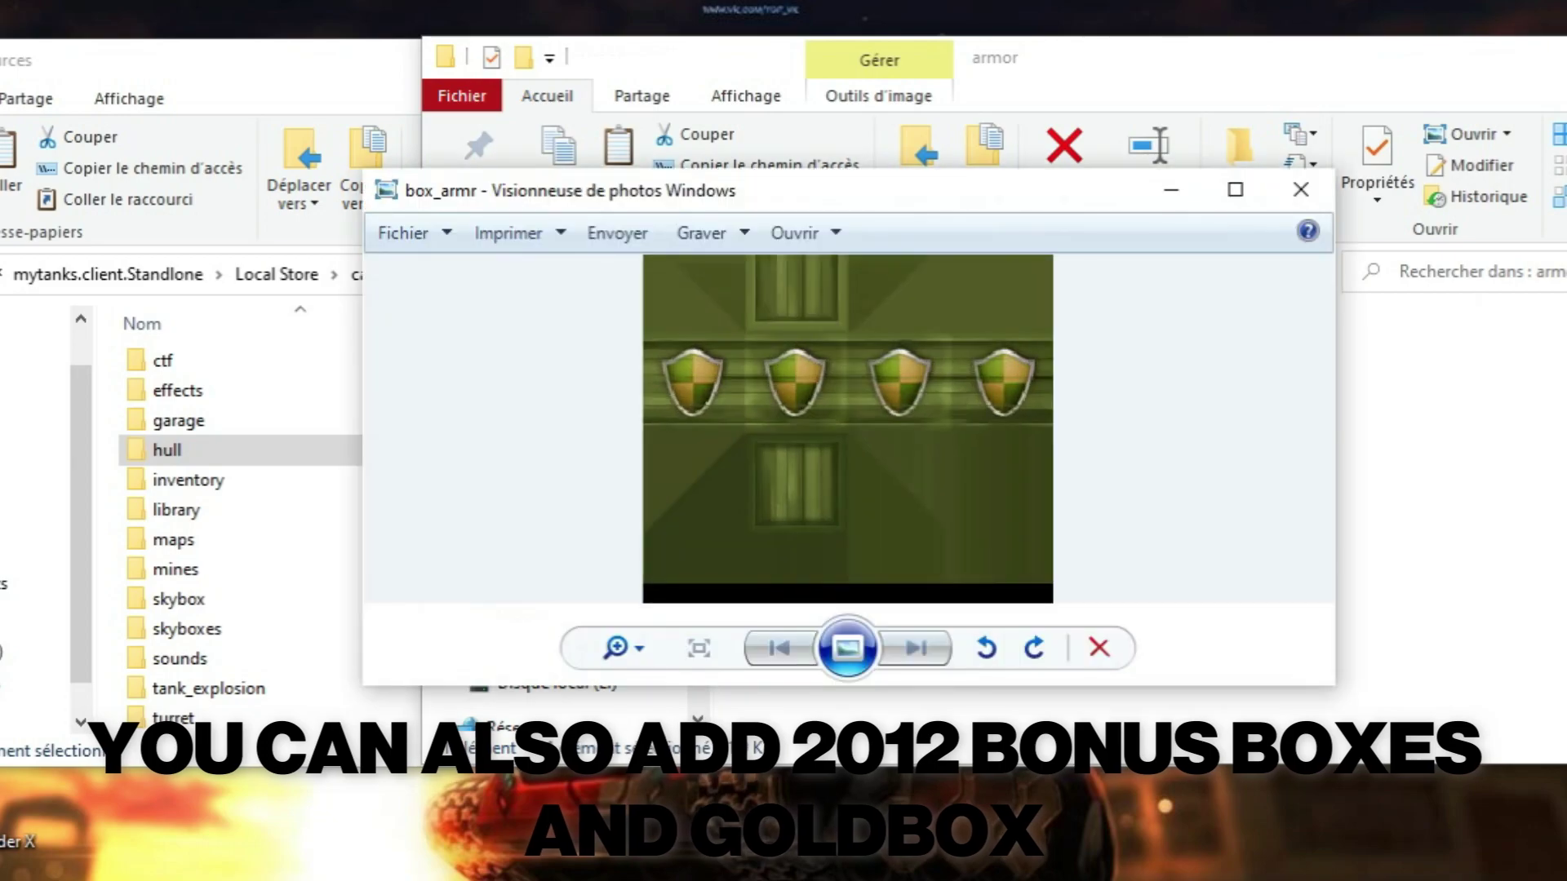
{"action": "left_click", "coordinate": [1301, 189]}
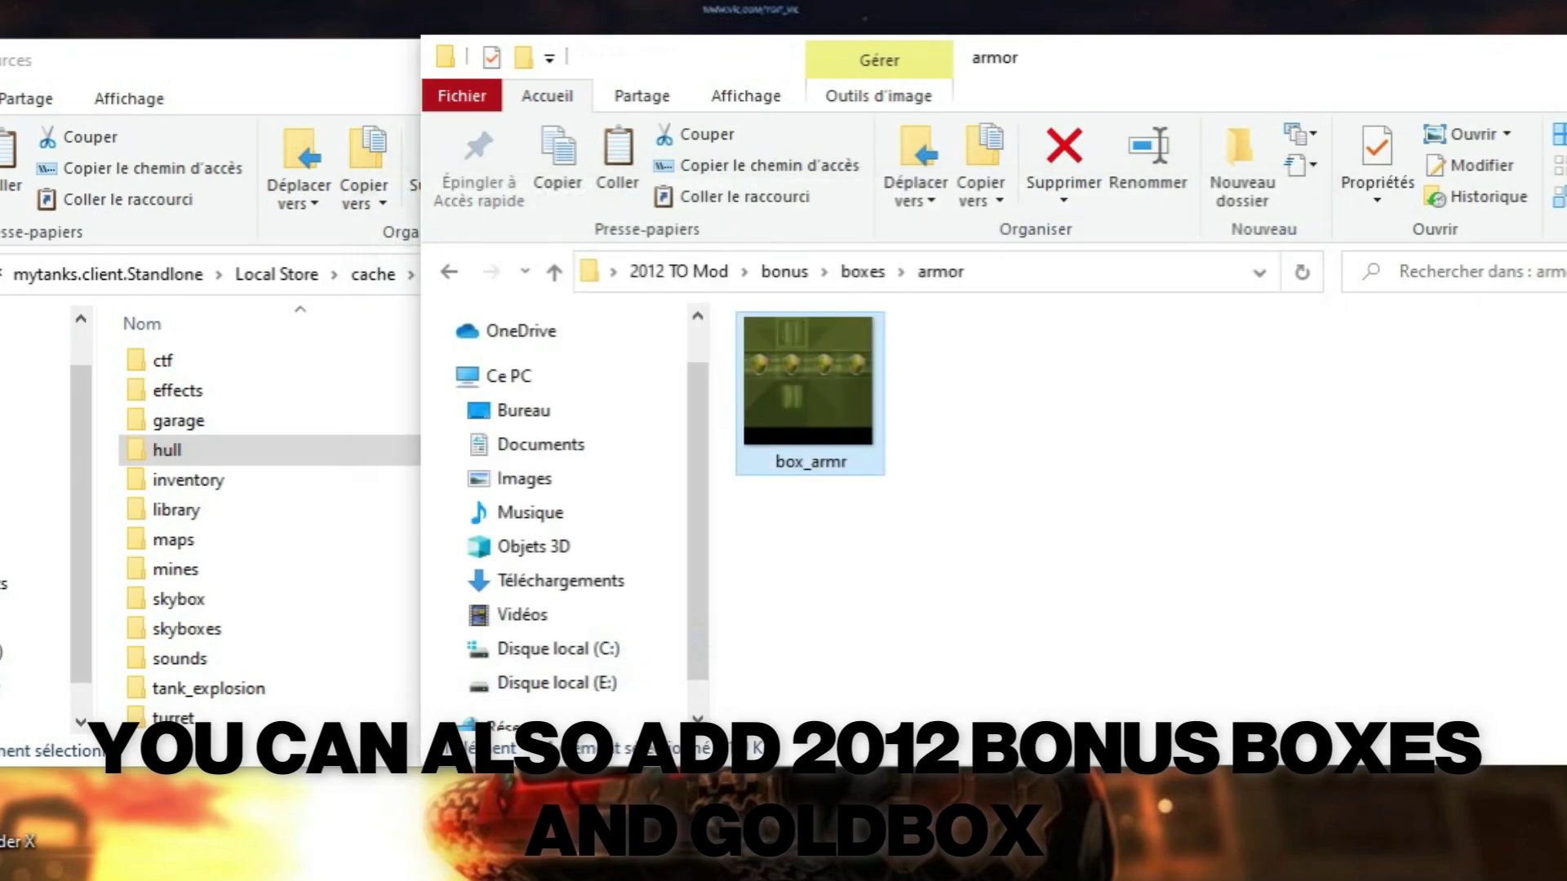
Step: Open the box_armr image in the game's resources\bonus\boxes\armor folder
{"action": "left_click", "coordinate": [204, 390]}
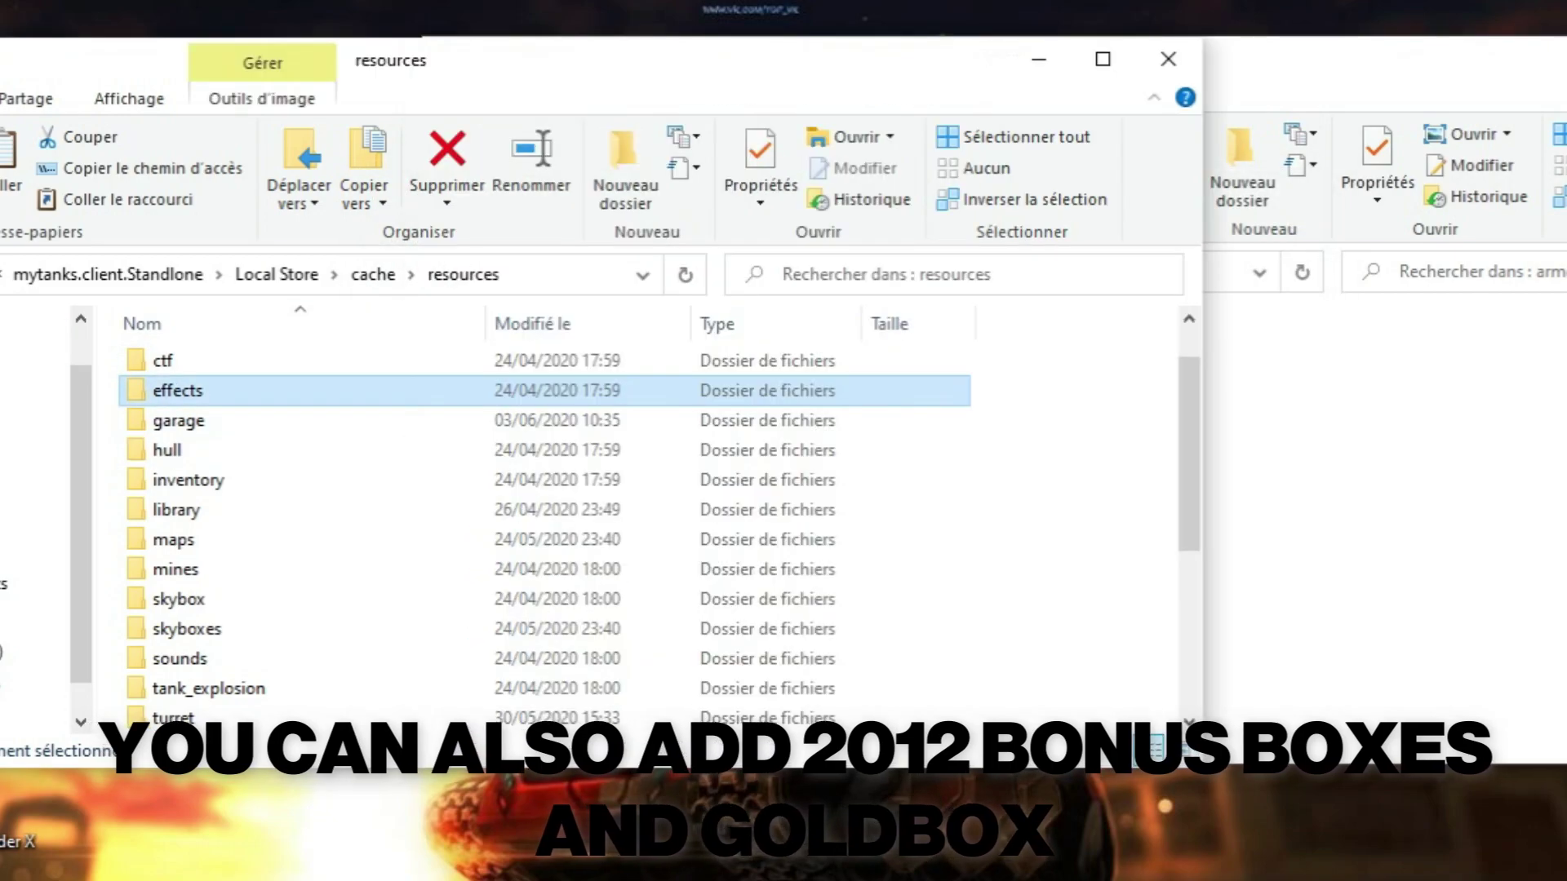
{"action": "scroll", "coordinate": [204, 390], "scroll_direction": "down", "scroll_amount": 3}
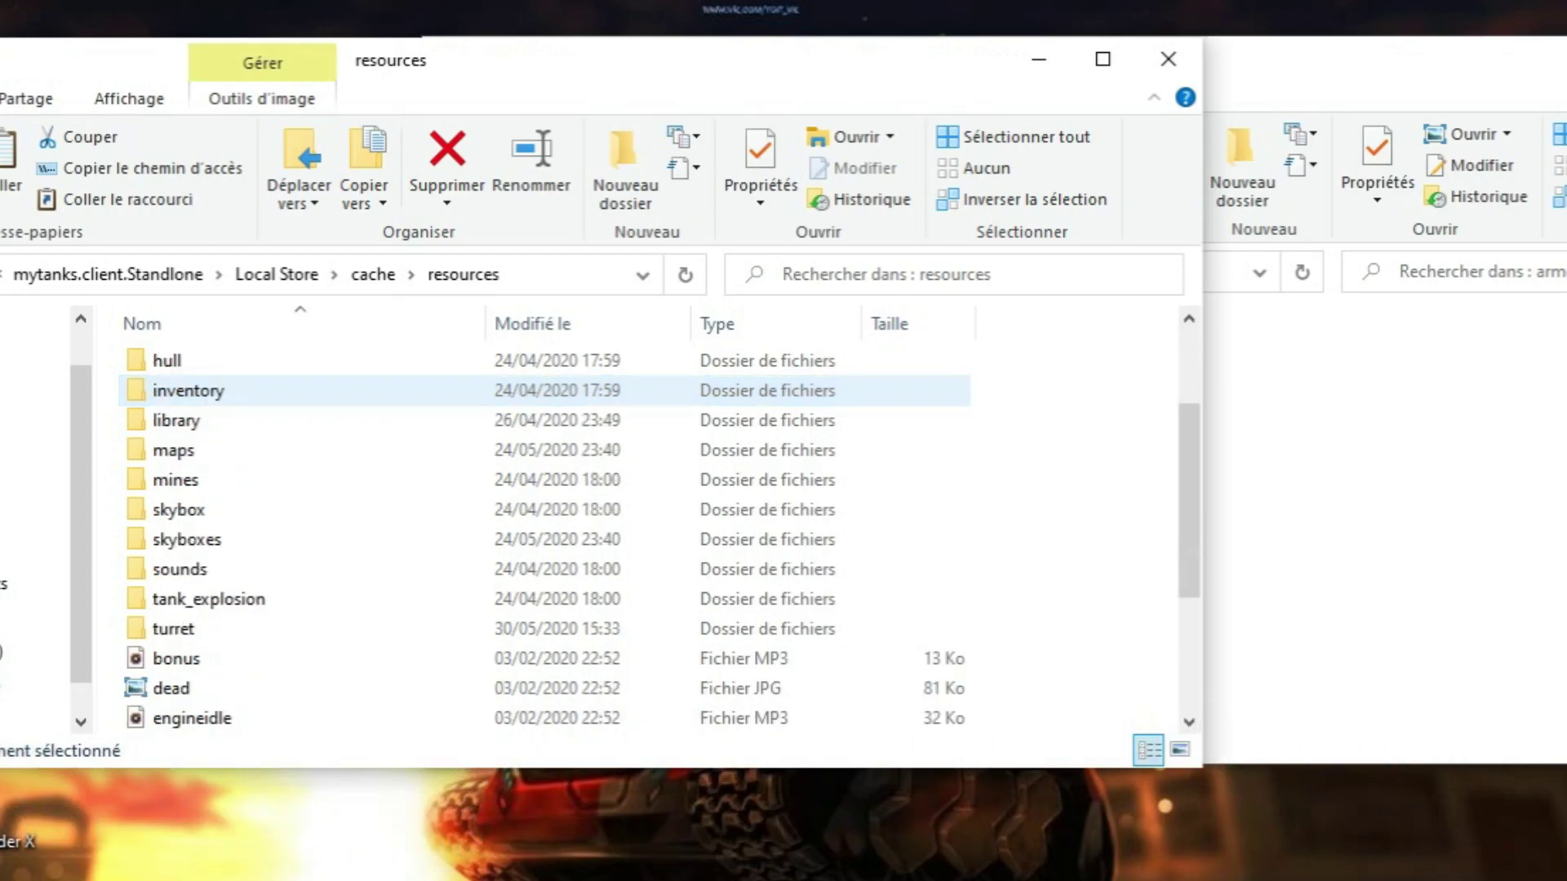
{"action": "scroll", "coordinate": [204, 390], "scroll_direction": "up", "scroll_amount": 2}
{"action": "scroll", "coordinate": [204, 390], "scroll_direction": "up", "scroll_amount": 2}
{"action": "scroll", "coordinate": [204, 490], "scroll_direction": "down", "scroll_amount": 1}
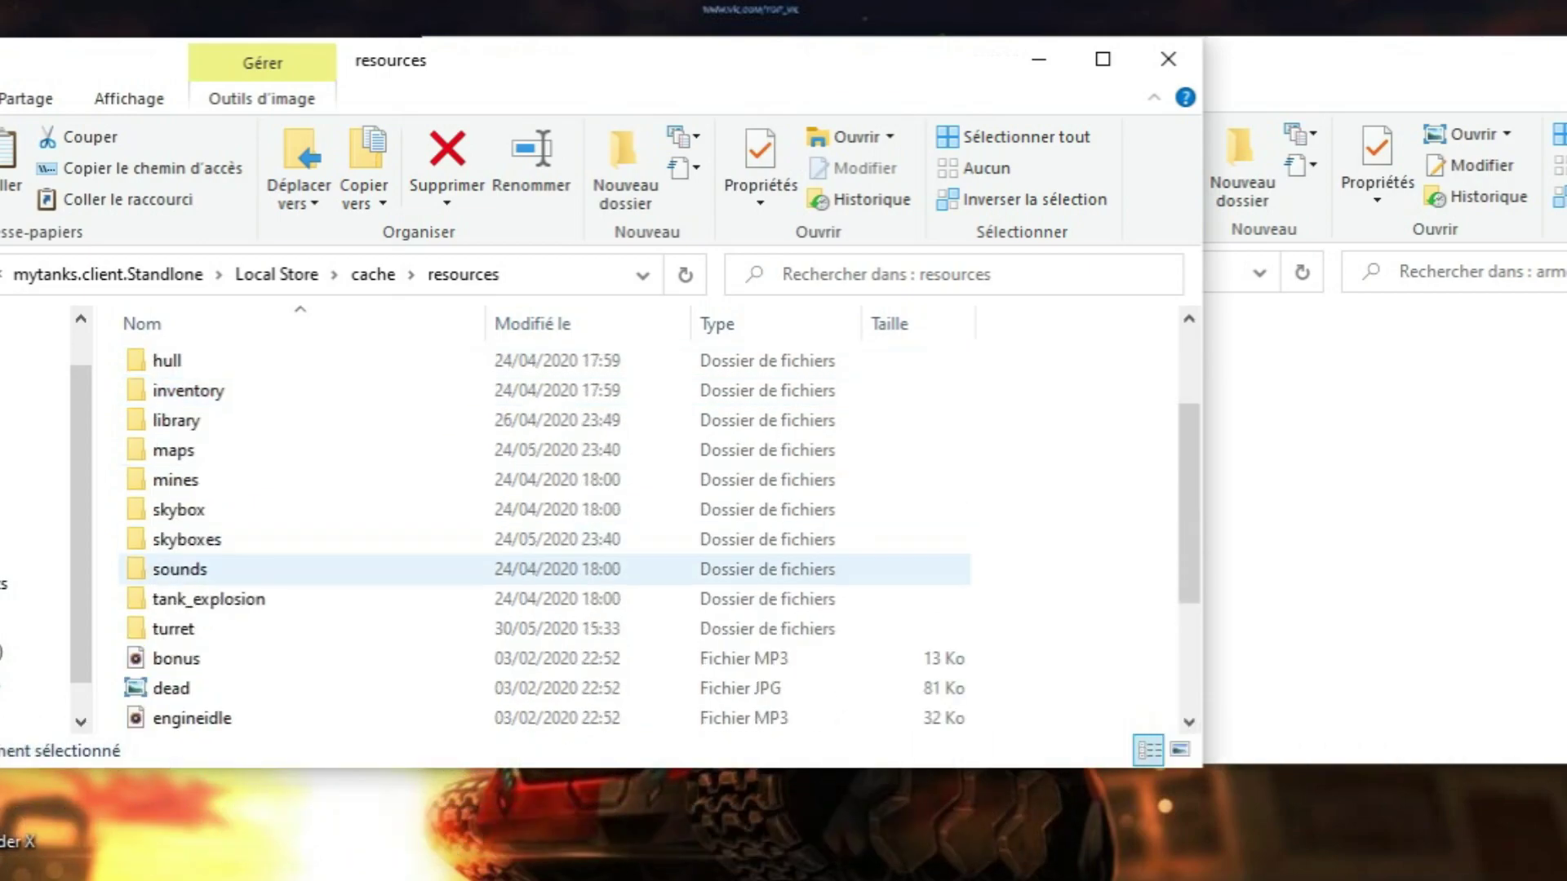
{"action": "scroll", "coordinate": [204, 484], "scroll_direction": "up", "scroll_amount": 2}
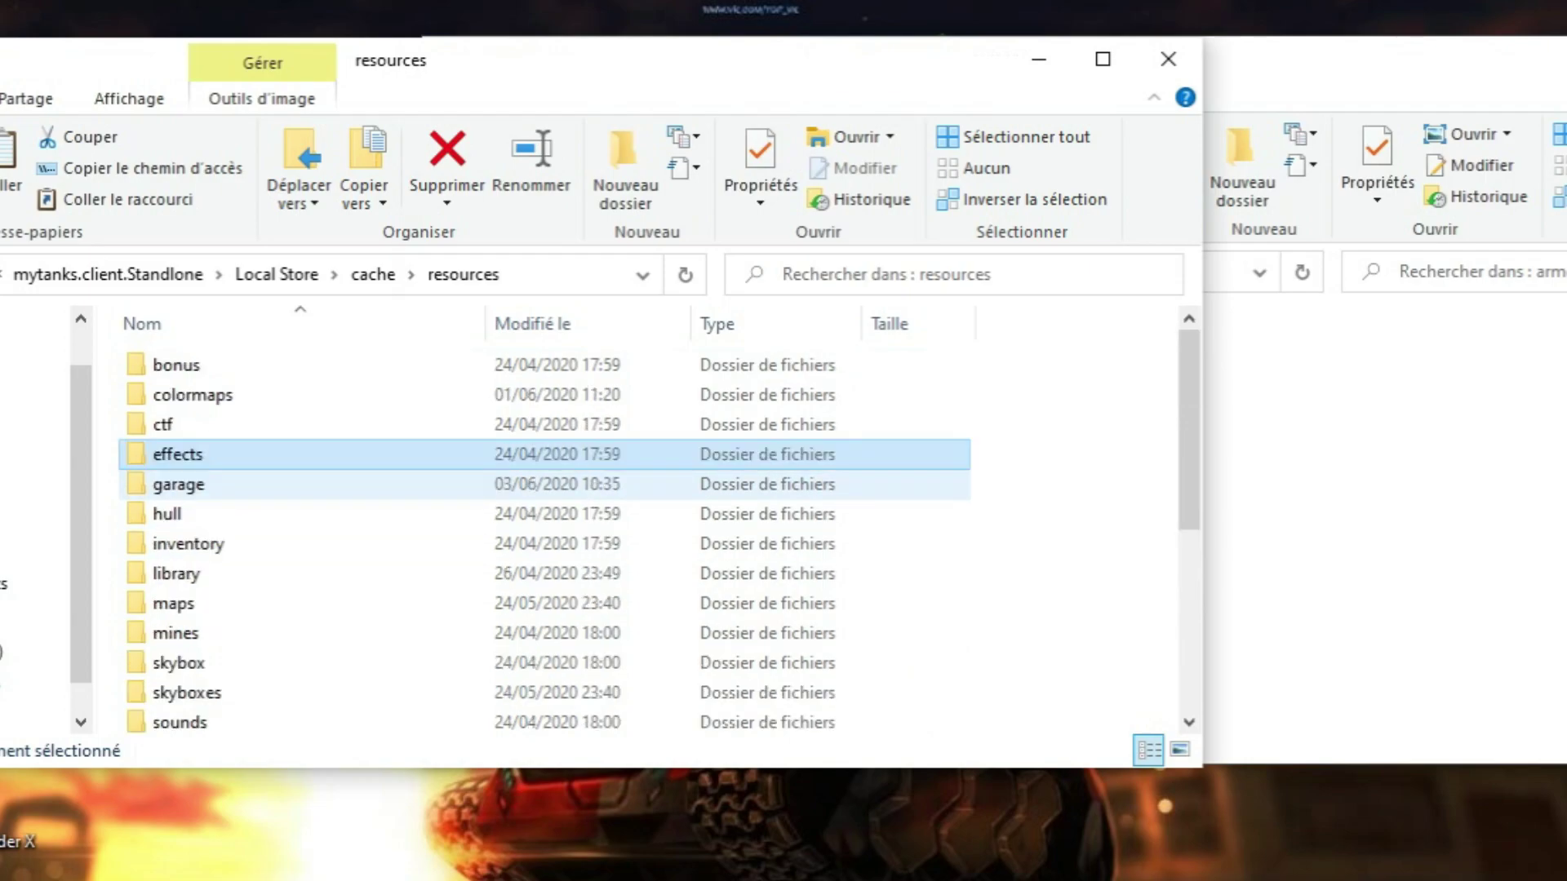
{"action": "double_click", "coordinate": [175, 365]}
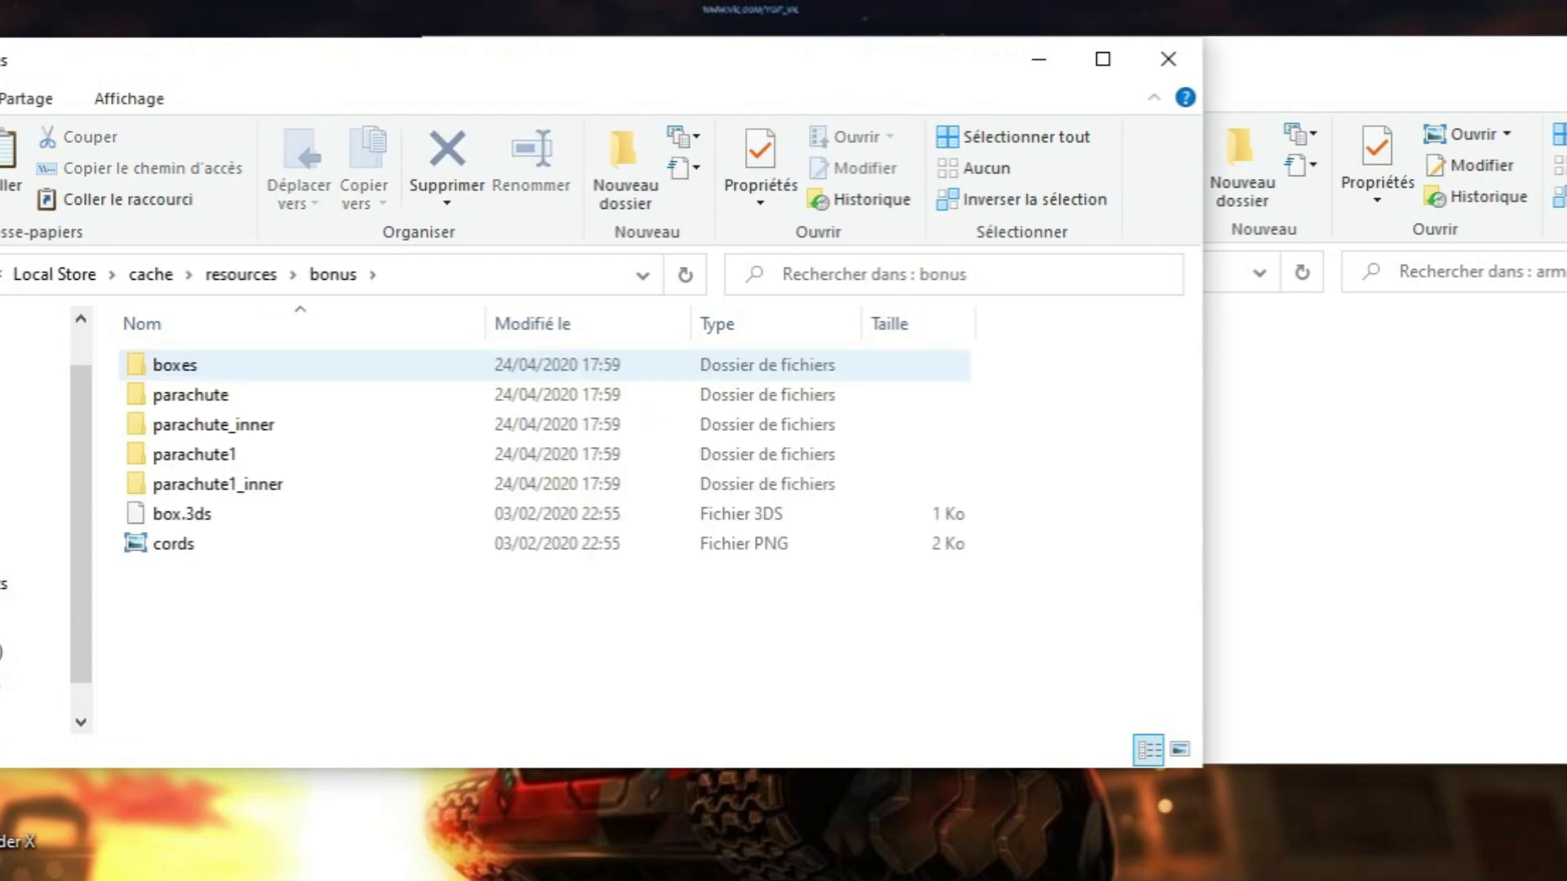
{"action": "double_click", "coordinate": [175, 364]}
{"action": "double_click", "coordinate": [176, 365]}
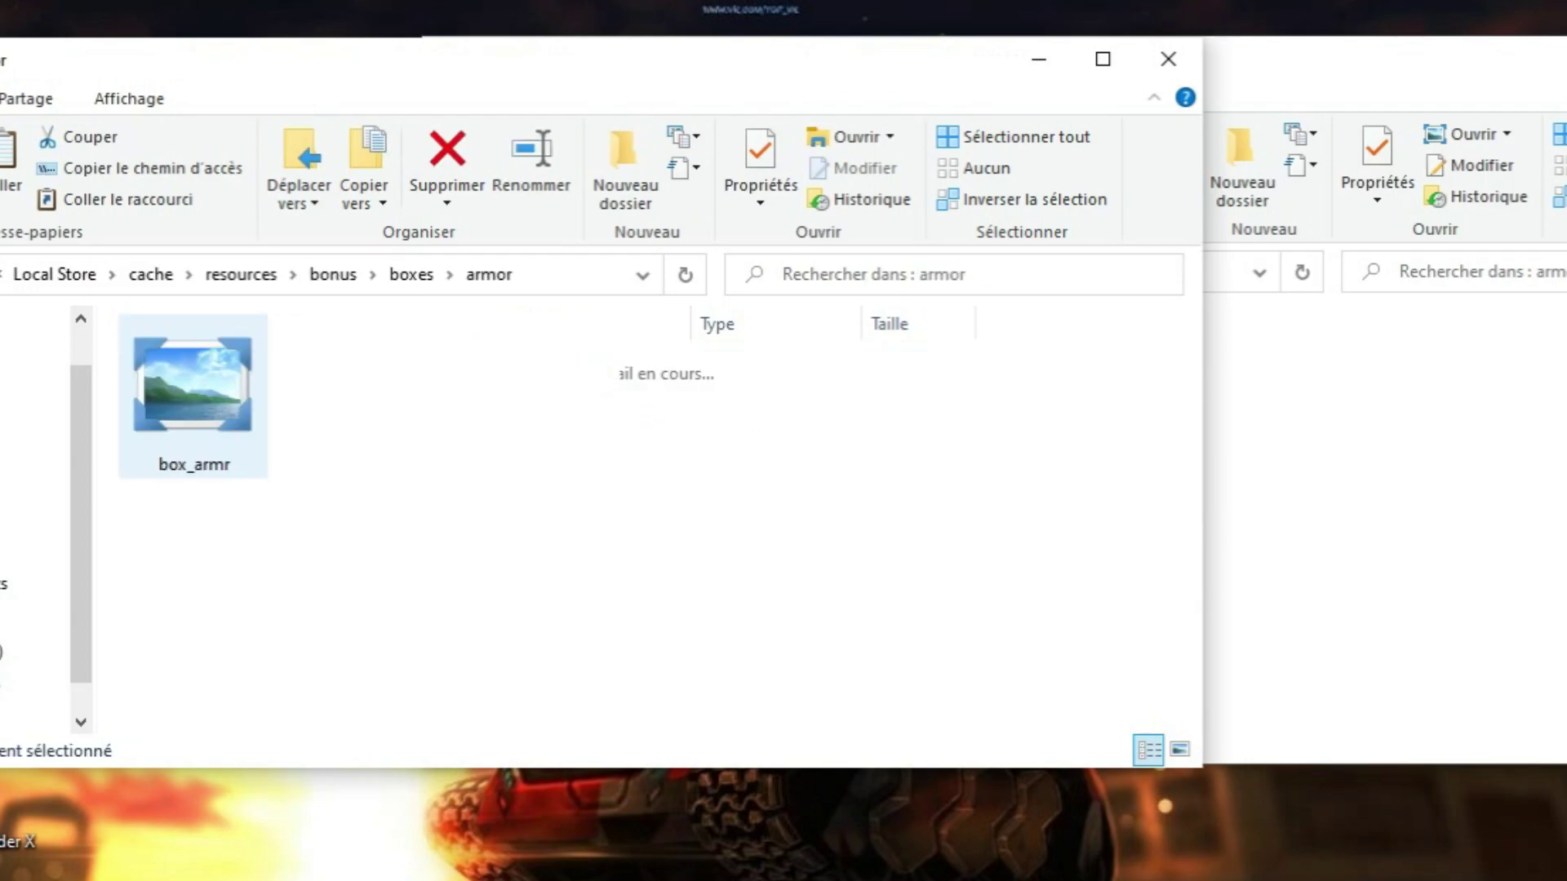
{"action": "double_click", "coordinate": [192, 383]}
Step: Compare the mod's box_armr image side by side with the game's, close both images, and return both folder windows to boxes
{"action": "left_click", "coordinate": [1305, 61]}
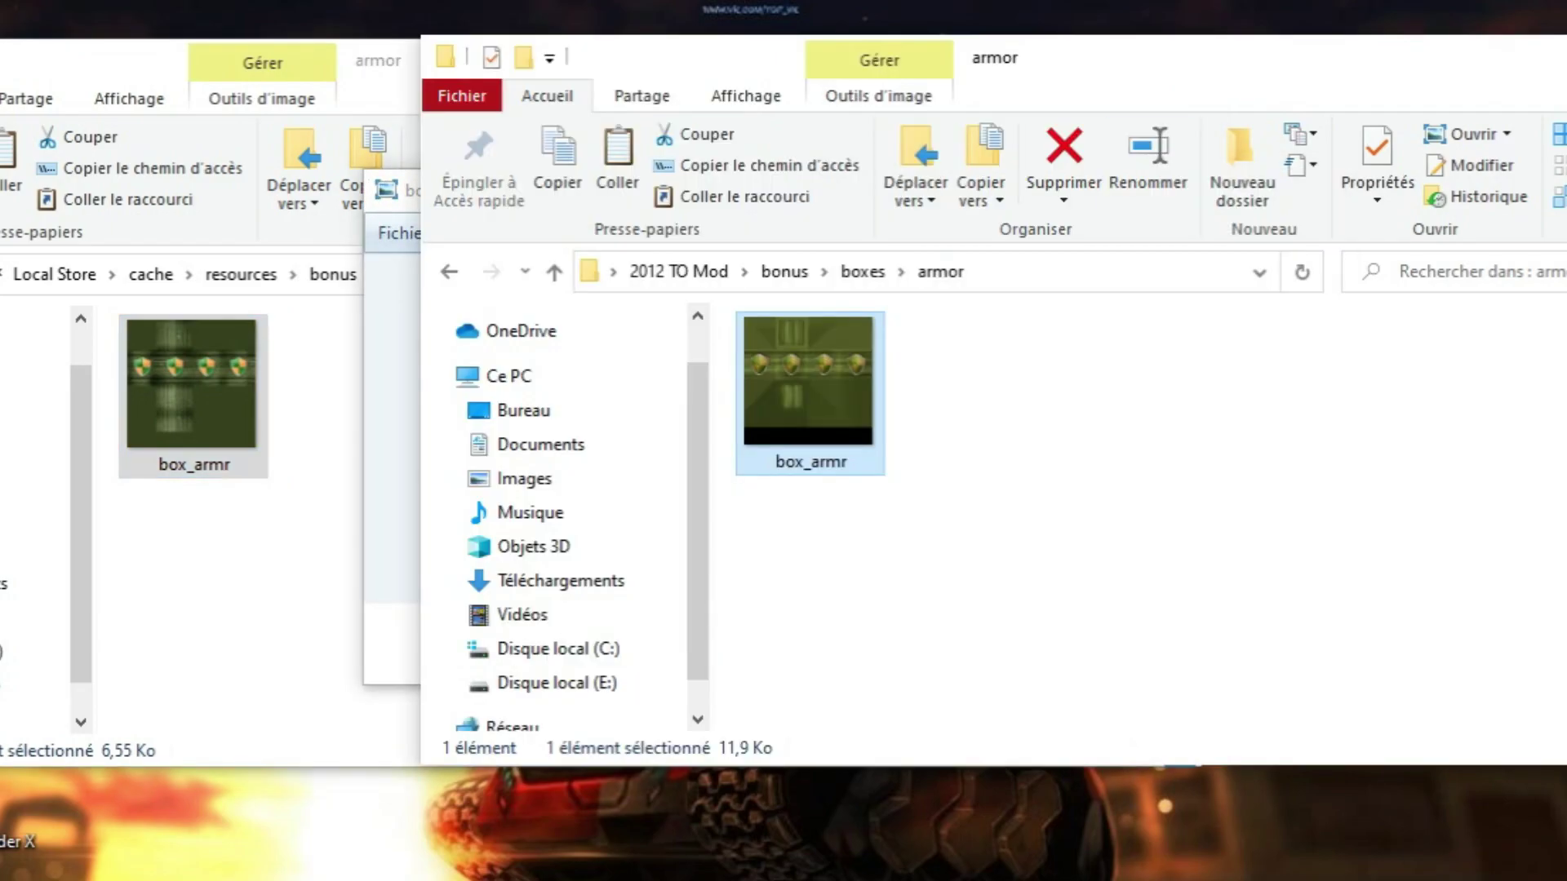
{"action": "double_click", "coordinate": [810, 392]}
{"action": "left_click_drag", "start_coordinate": [449, 203], "coordinate": [713, 183]}
{"action": "left_click", "coordinate": [389, 190]}
{"action": "left_click_drag", "start_coordinate": [816, 190], "coordinate": [329, 167]}
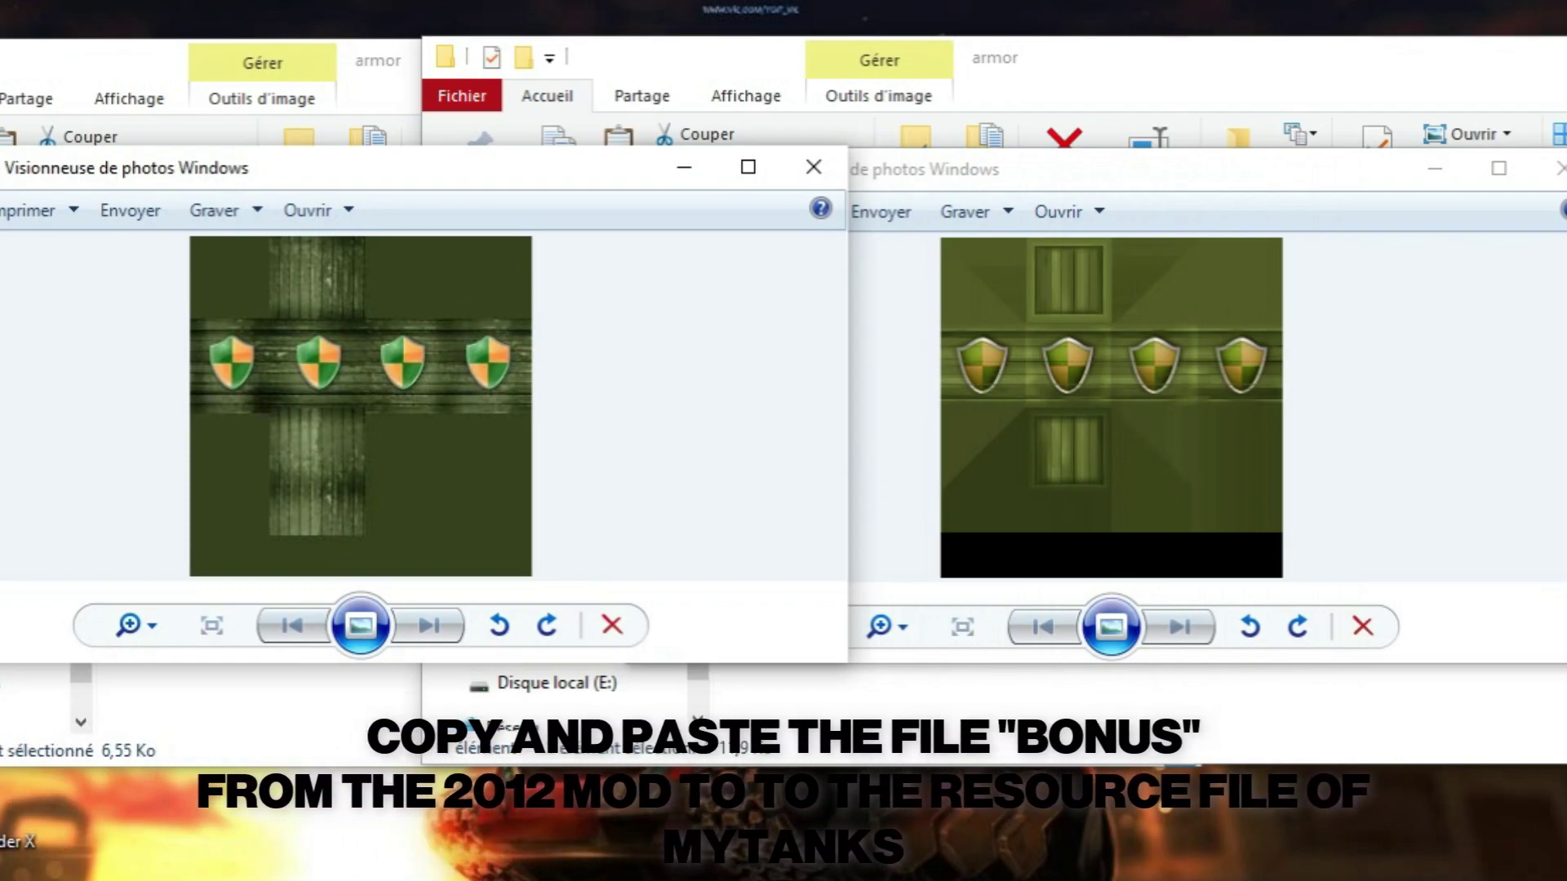
{"action": "left_click", "coordinate": [813, 166]}
{"action": "left_click", "coordinate": [1554, 169]}
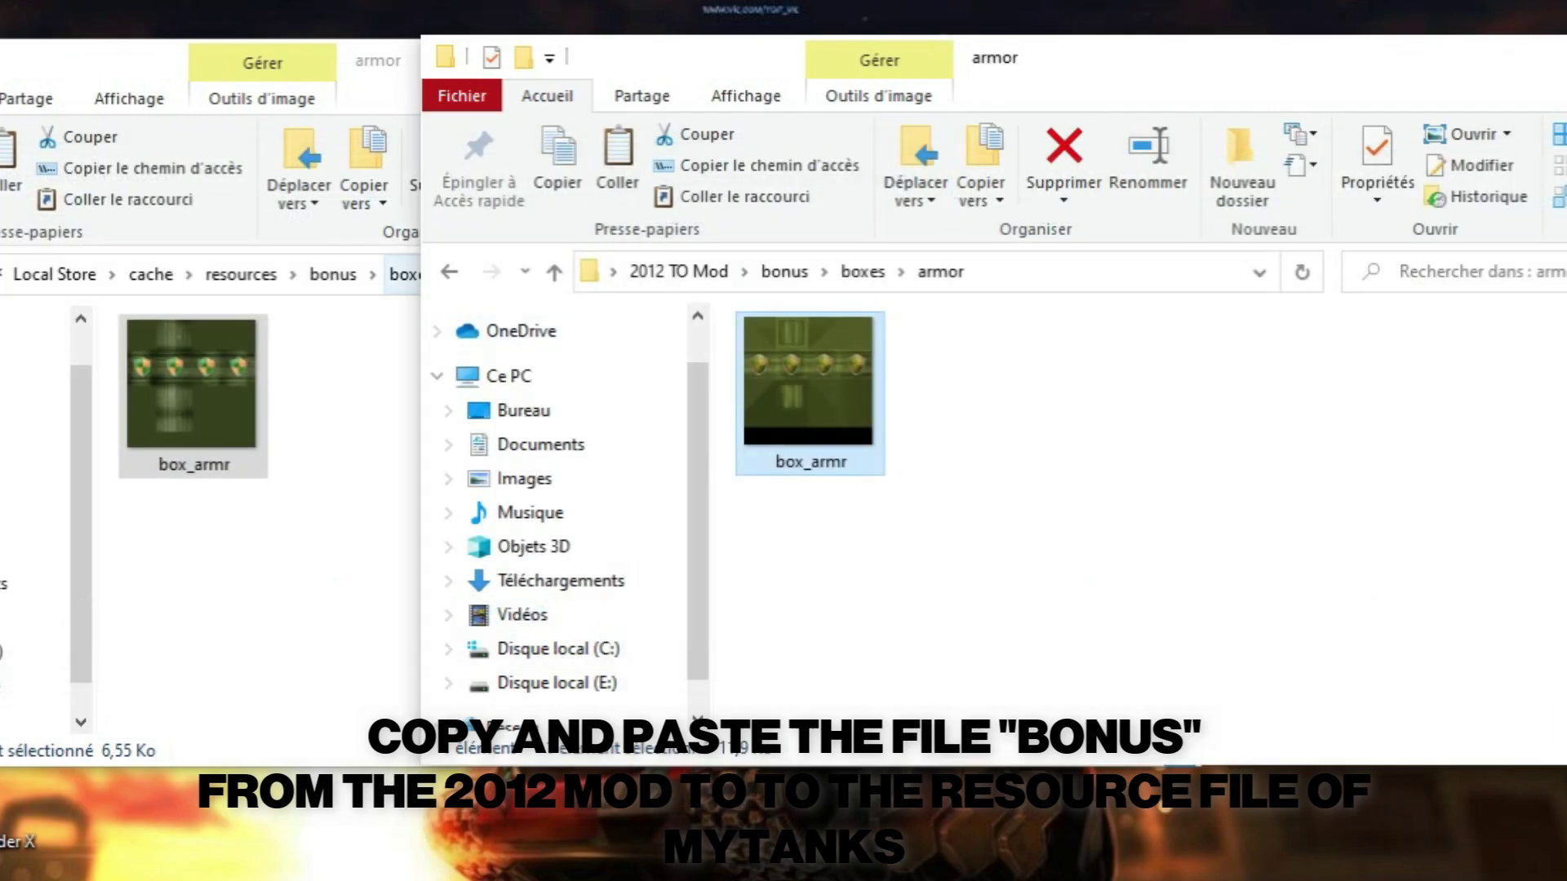
{"action": "left_click", "coordinate": [449, 272]}
{"action": "left_click", "coordinate": [405, 274]}
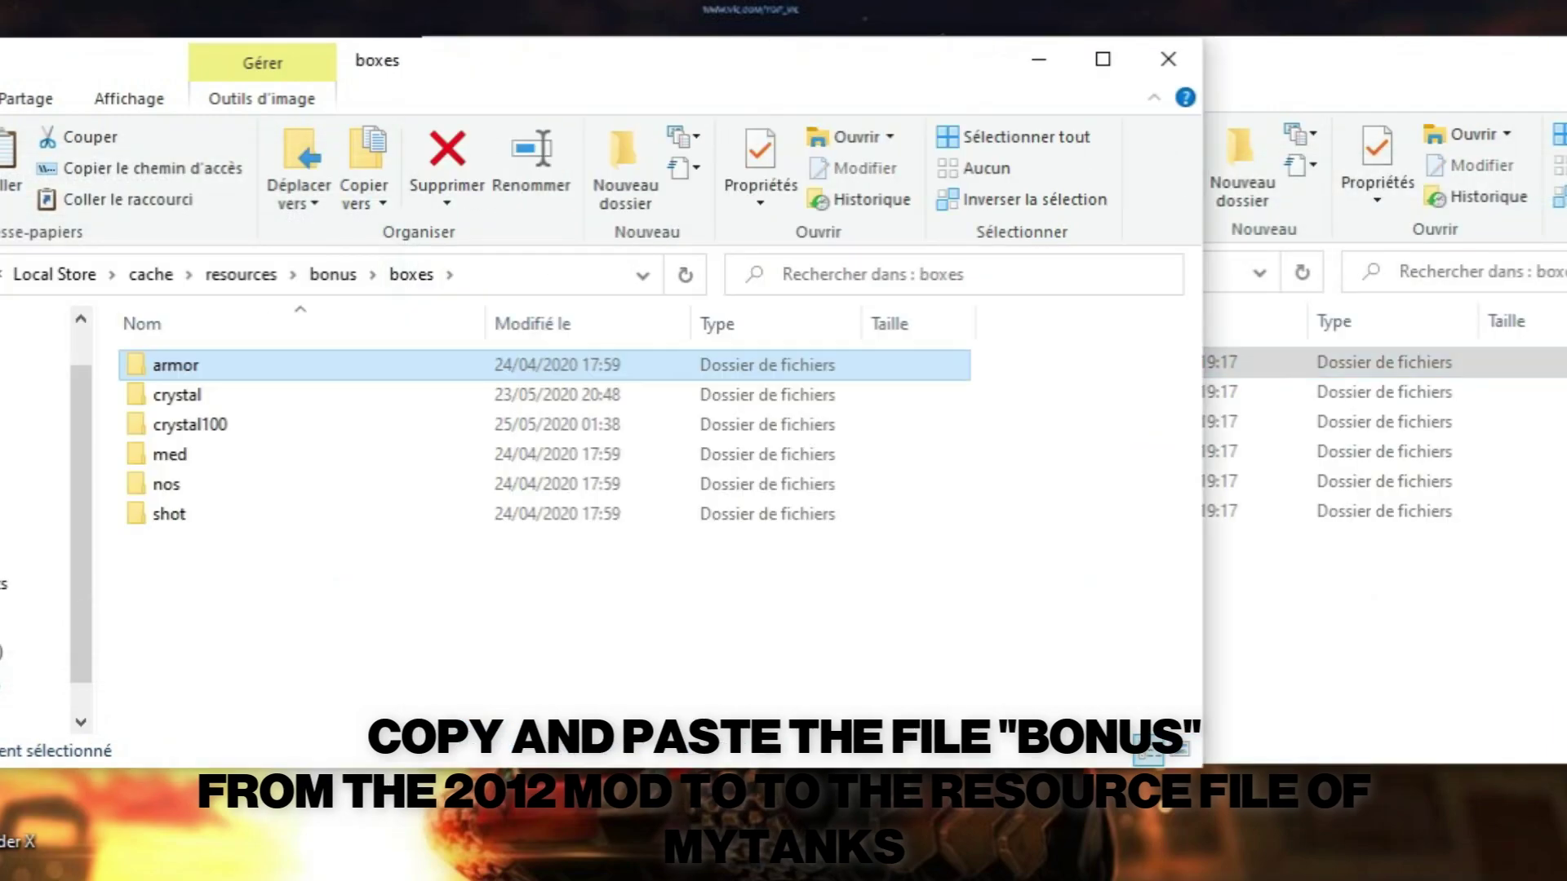
Step: Return both folder windows from boxes to their parent bonus folders
{"action": "left_click", "coordinate": [1383, 362]}
{"action": "left_click", "coordinate": [782, 481]}
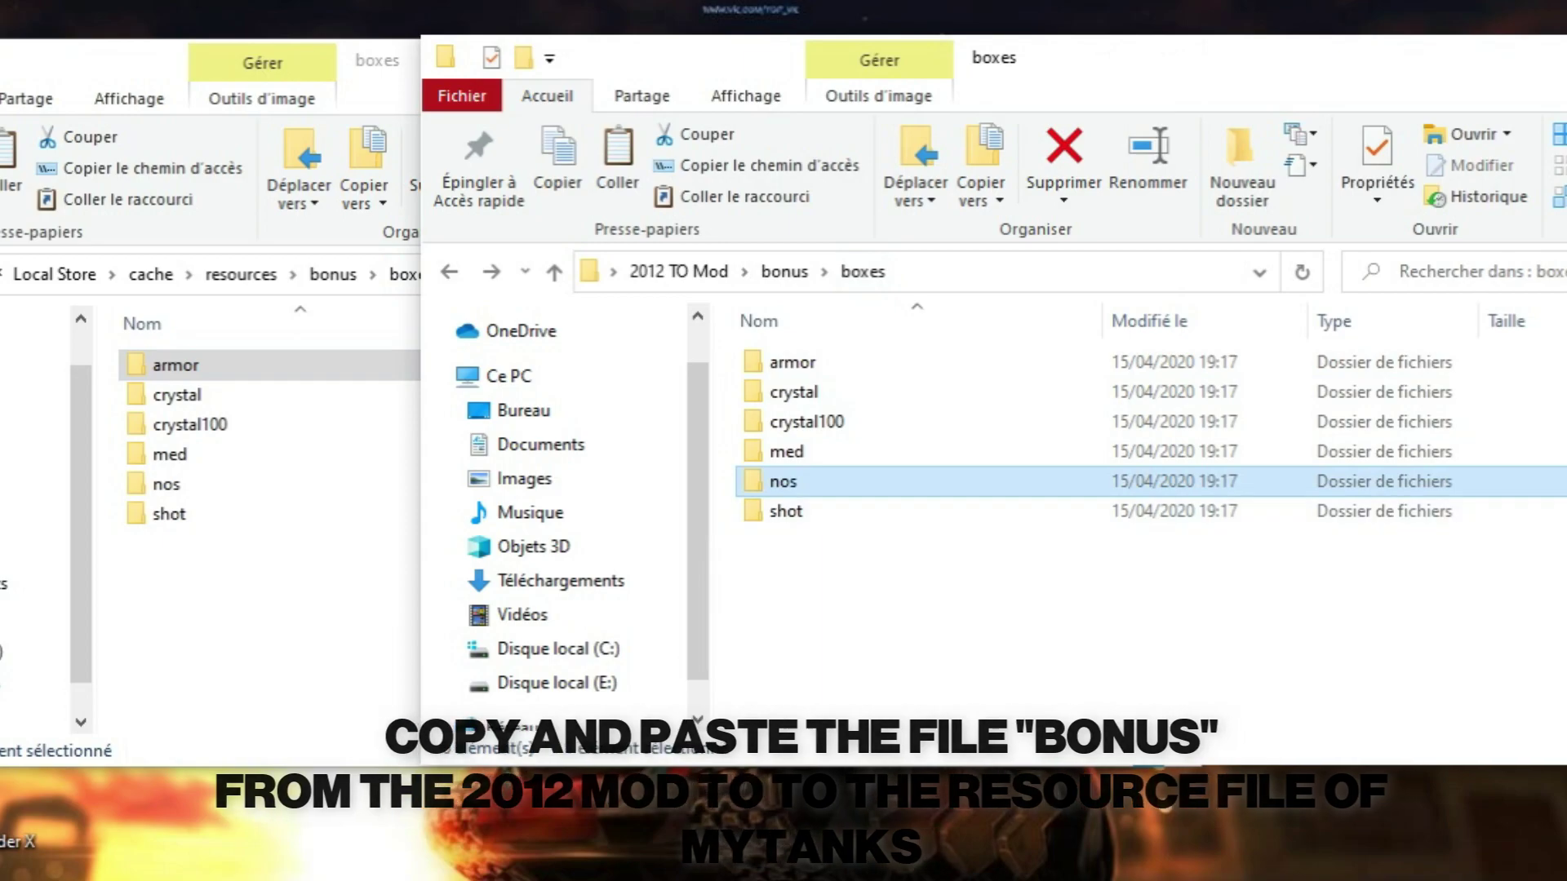
{"action": "left_click", "coordinate": [979, 588]}
{"action": "left_click", "coordinate": [333, 274]}
{"action": "left_click", "coordinate": [1383, 571]}
{"action": "key", "text": "alt+Tab"}
{"action": "key", "text": "alt+Up"}
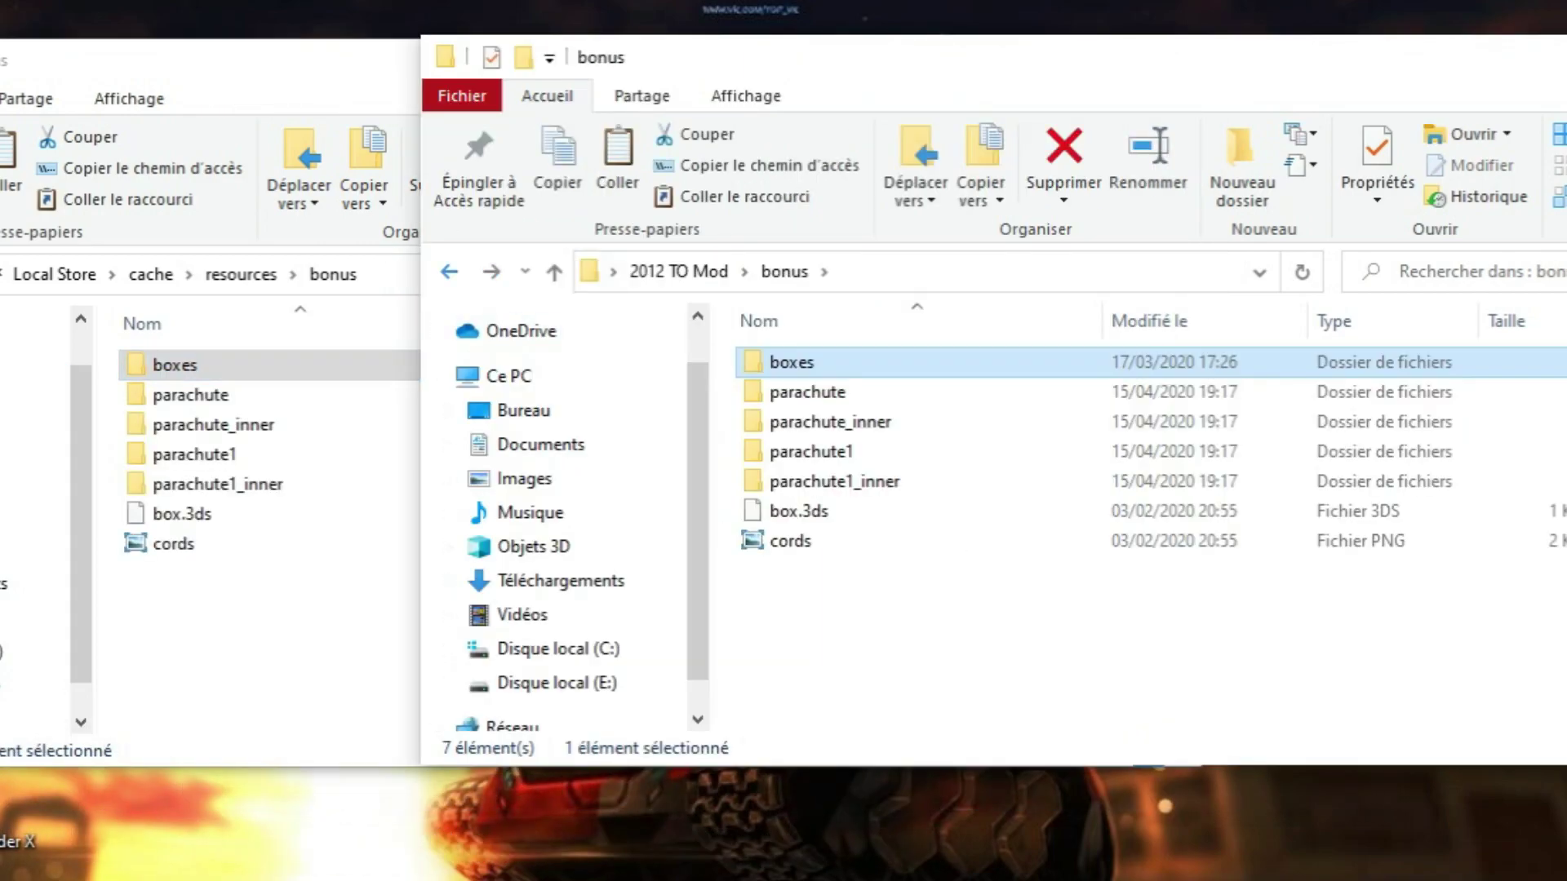
Step: Copy the boxes folder from the mod's bonus folder into the game's resources\bonus folder, replacing the files in the destination
{"action": "right_click", "coordinate": [860, 362]}
{"action": "key", "text": "Return"}
{"action": "right_click", "coordinate": [109, 393]}
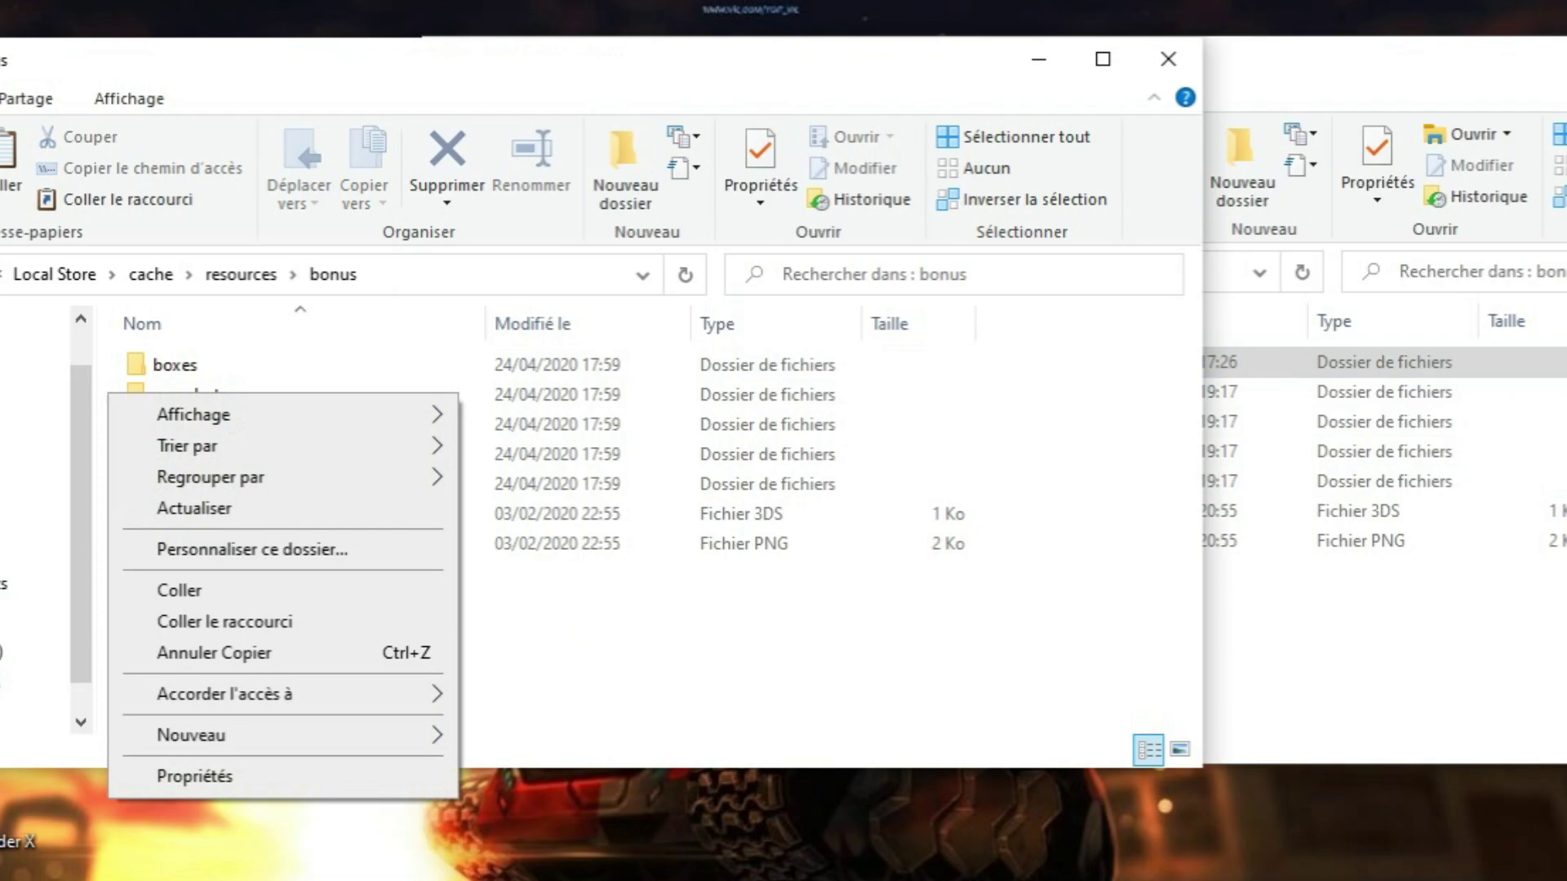
{"action": "key", "text": "alt+Tab"}
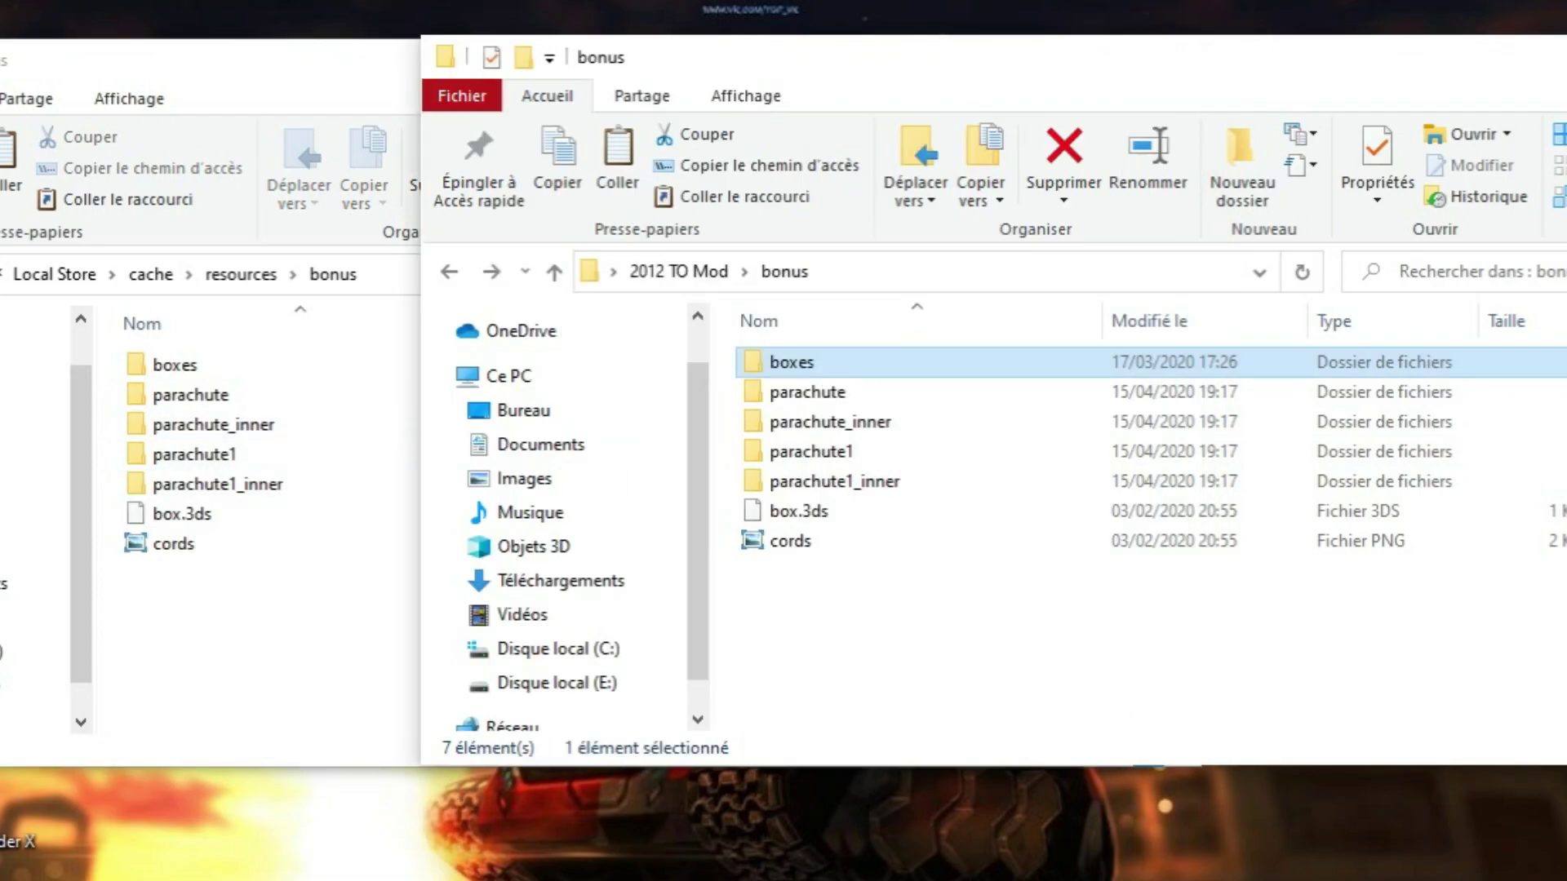
{"action": "key", "text": "alt+Tab"}
{"action": "key", "text": "shift+F10"}
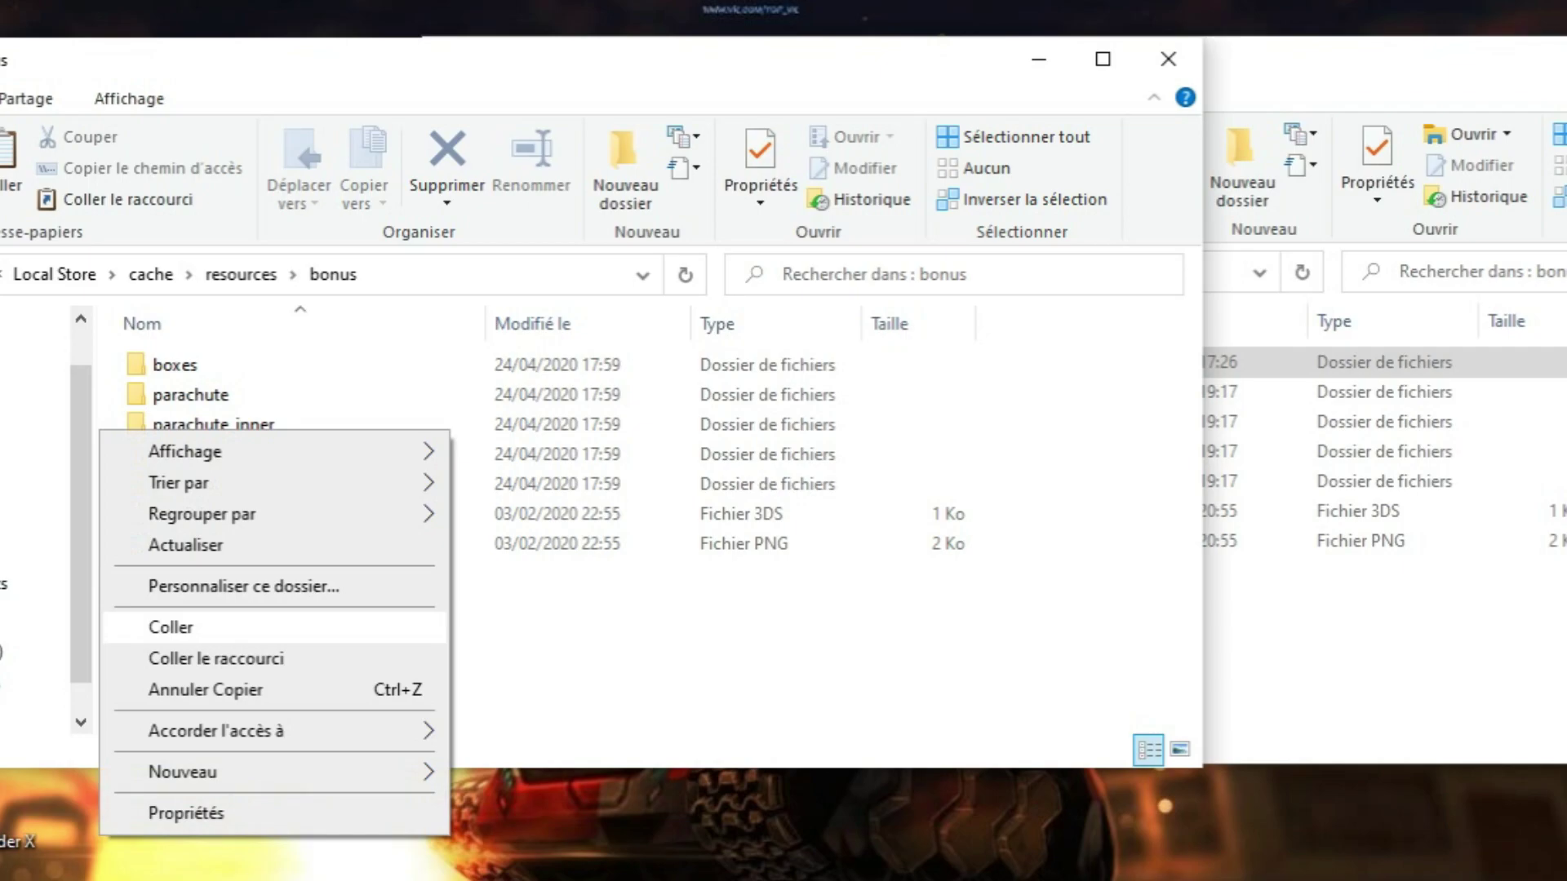
{"action": "key", "text": "Return"}
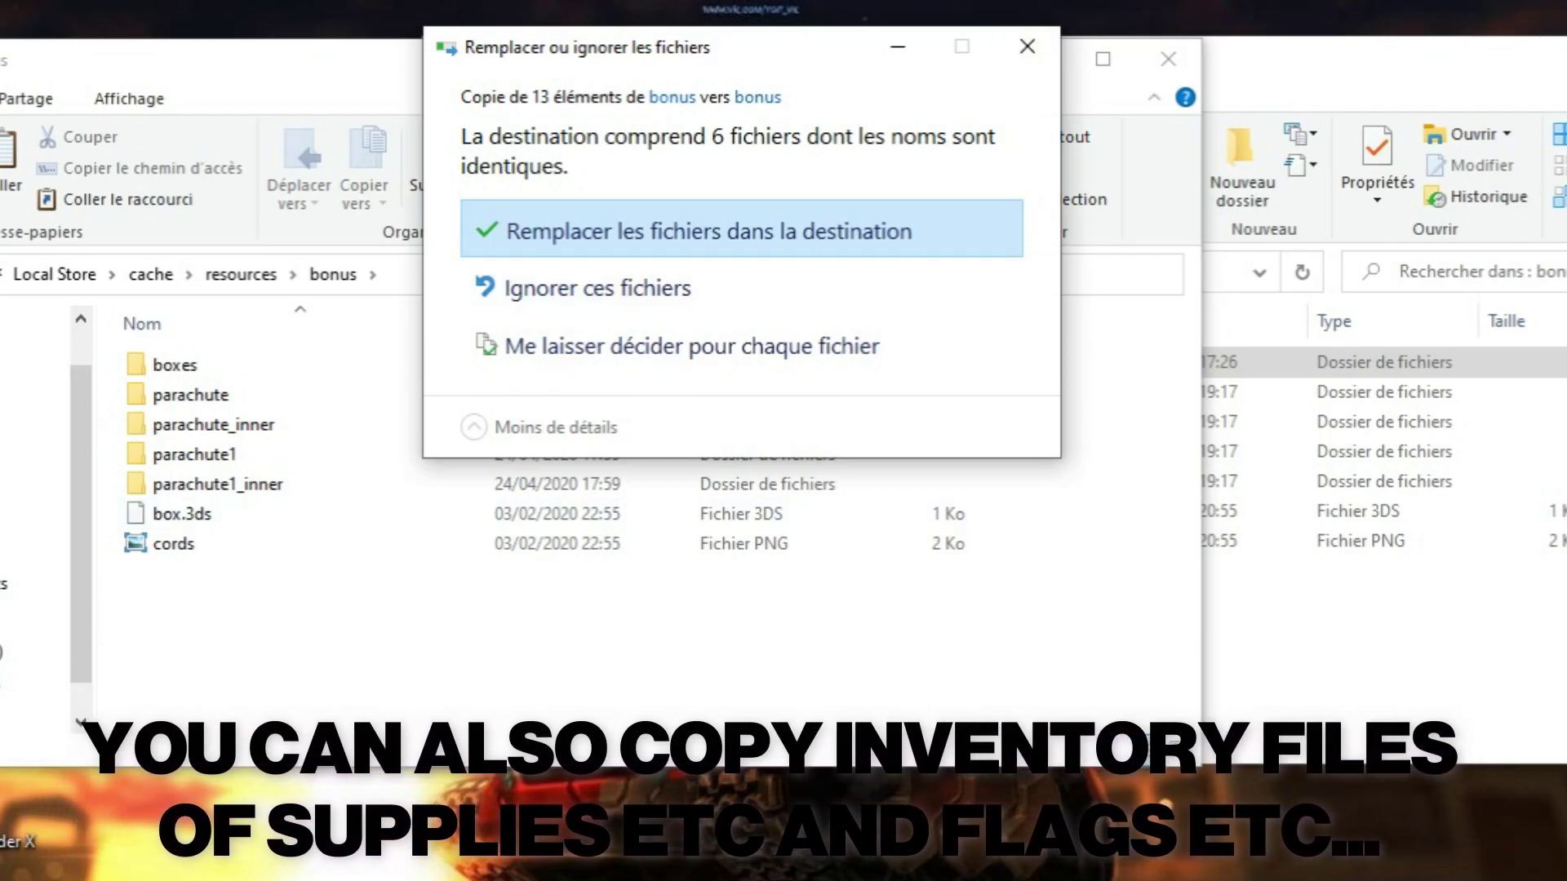
{"action": "left_click", "coordinate": [708, 231]}
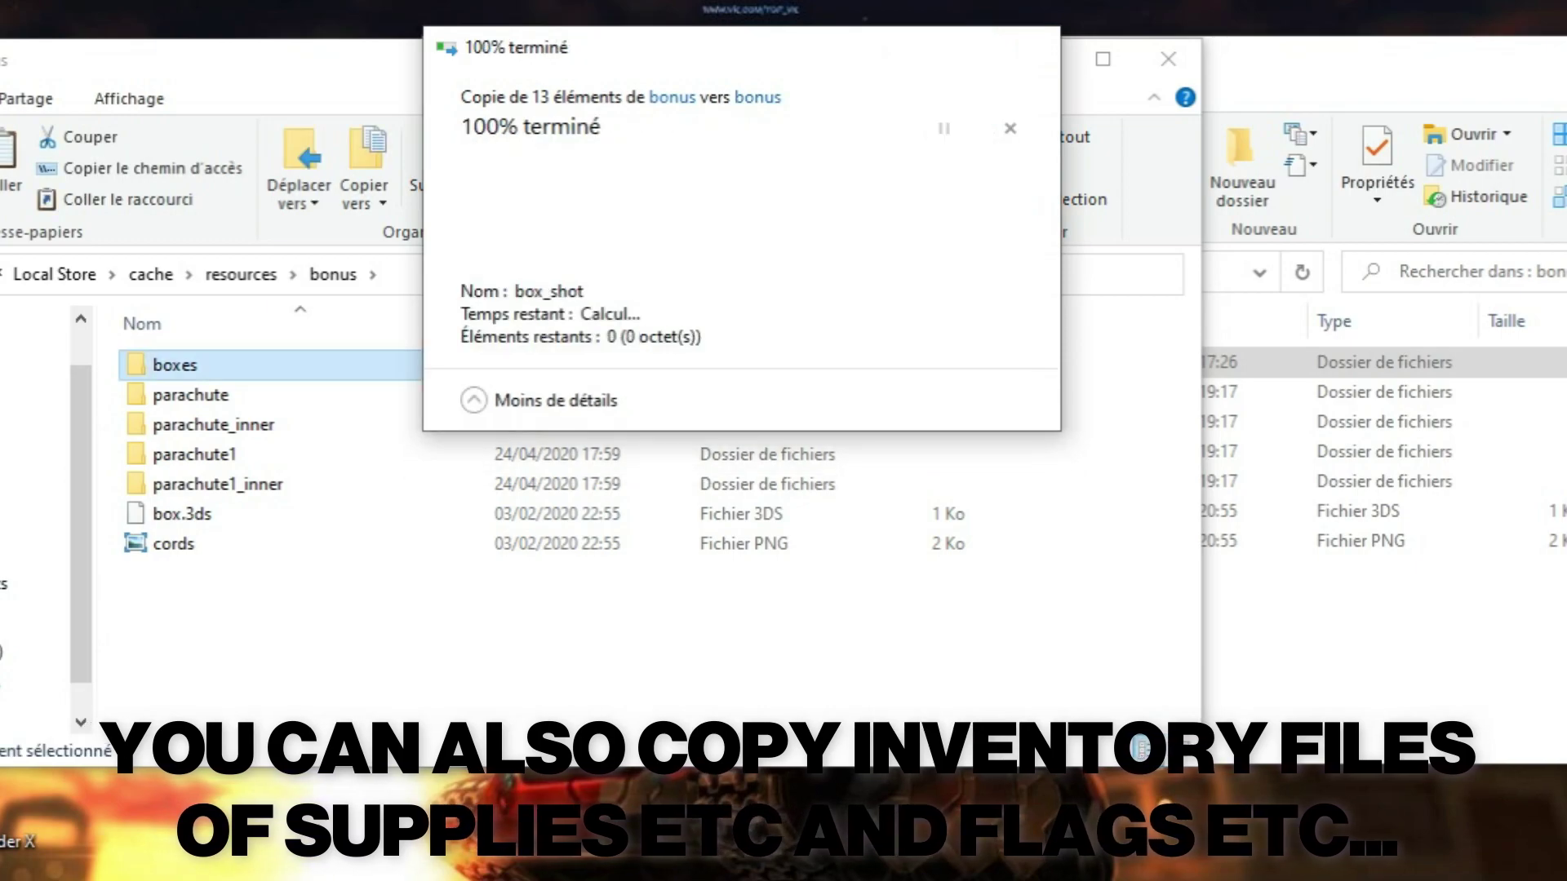
Step: Return the game window to the resources folder and the mod window to 2012 TO Mod
{"action": "left_click", "coordinate": [1305, 58]}
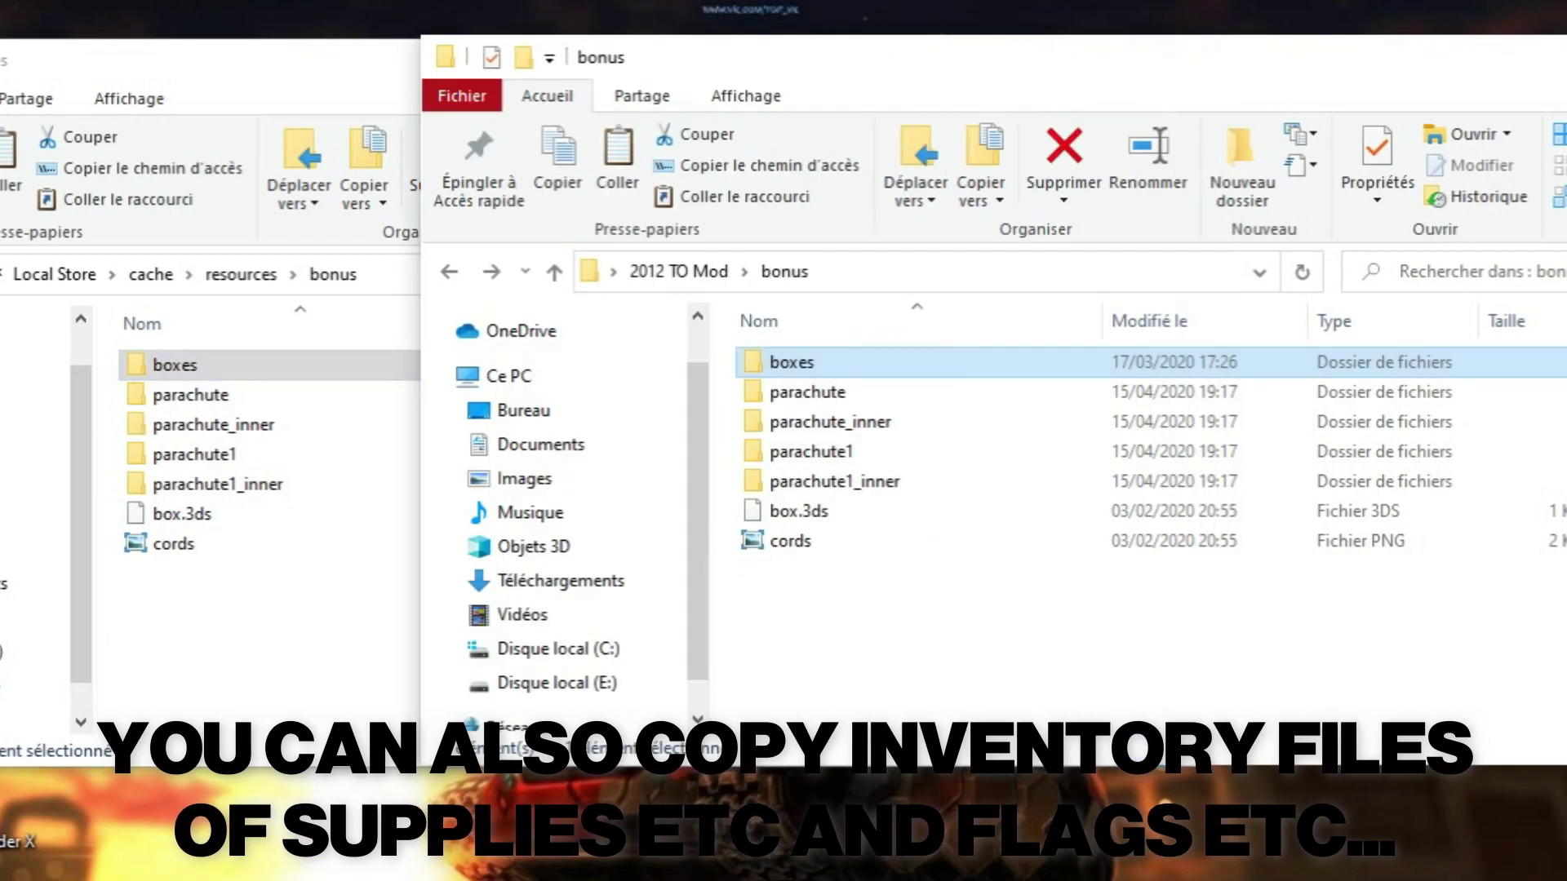
{"action": "left_click", "coordinate": [239, 274]}
{"action": "left_click", "coordinate": [1305, 59]}
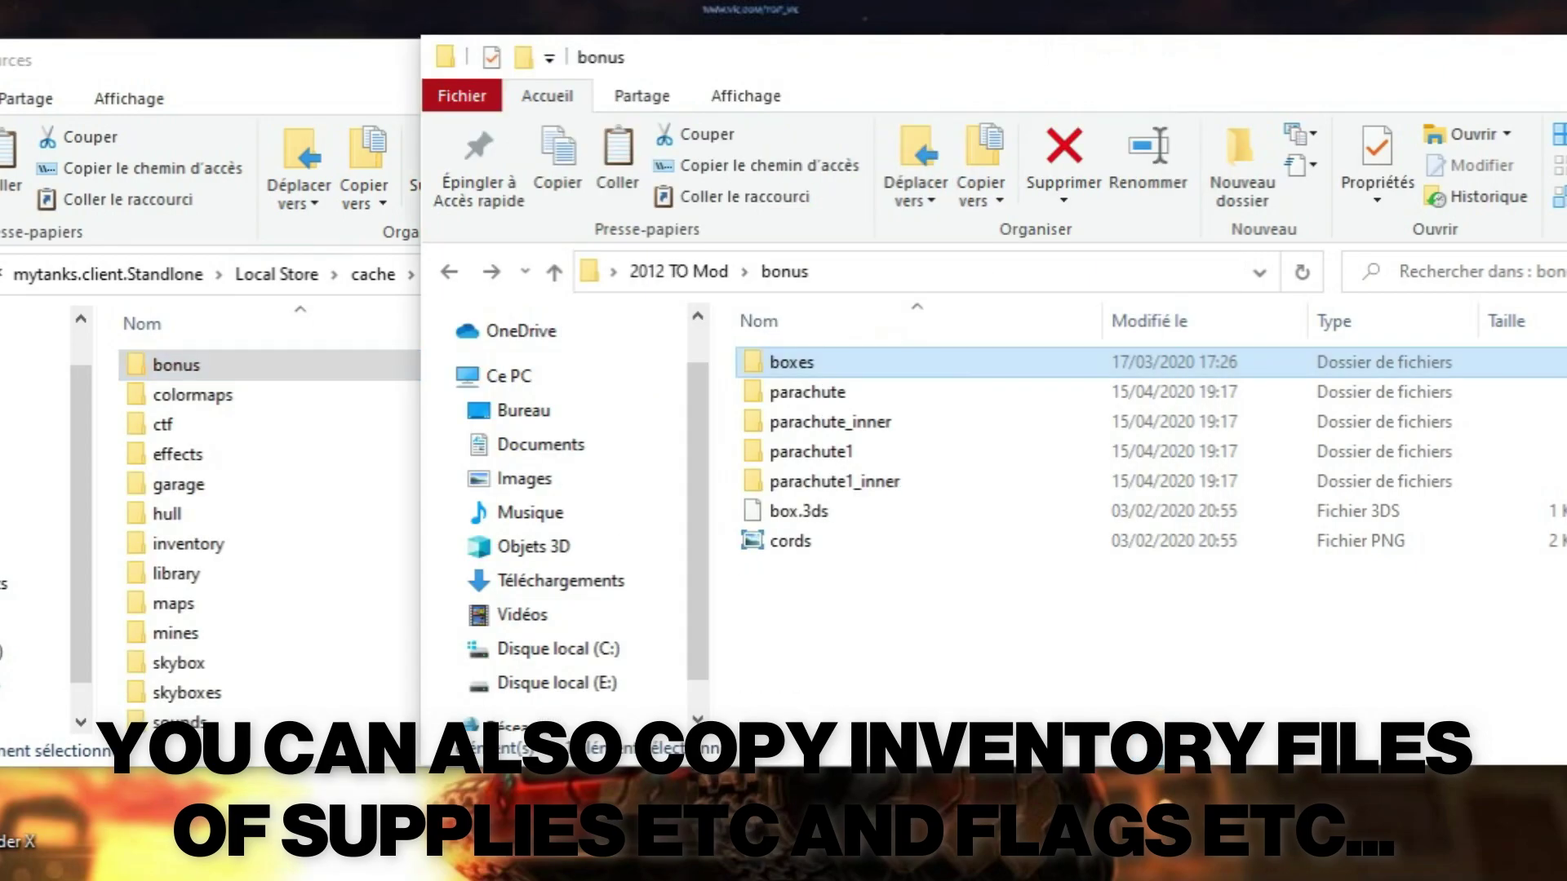
{"action": "key", "text": "alt+Left"}
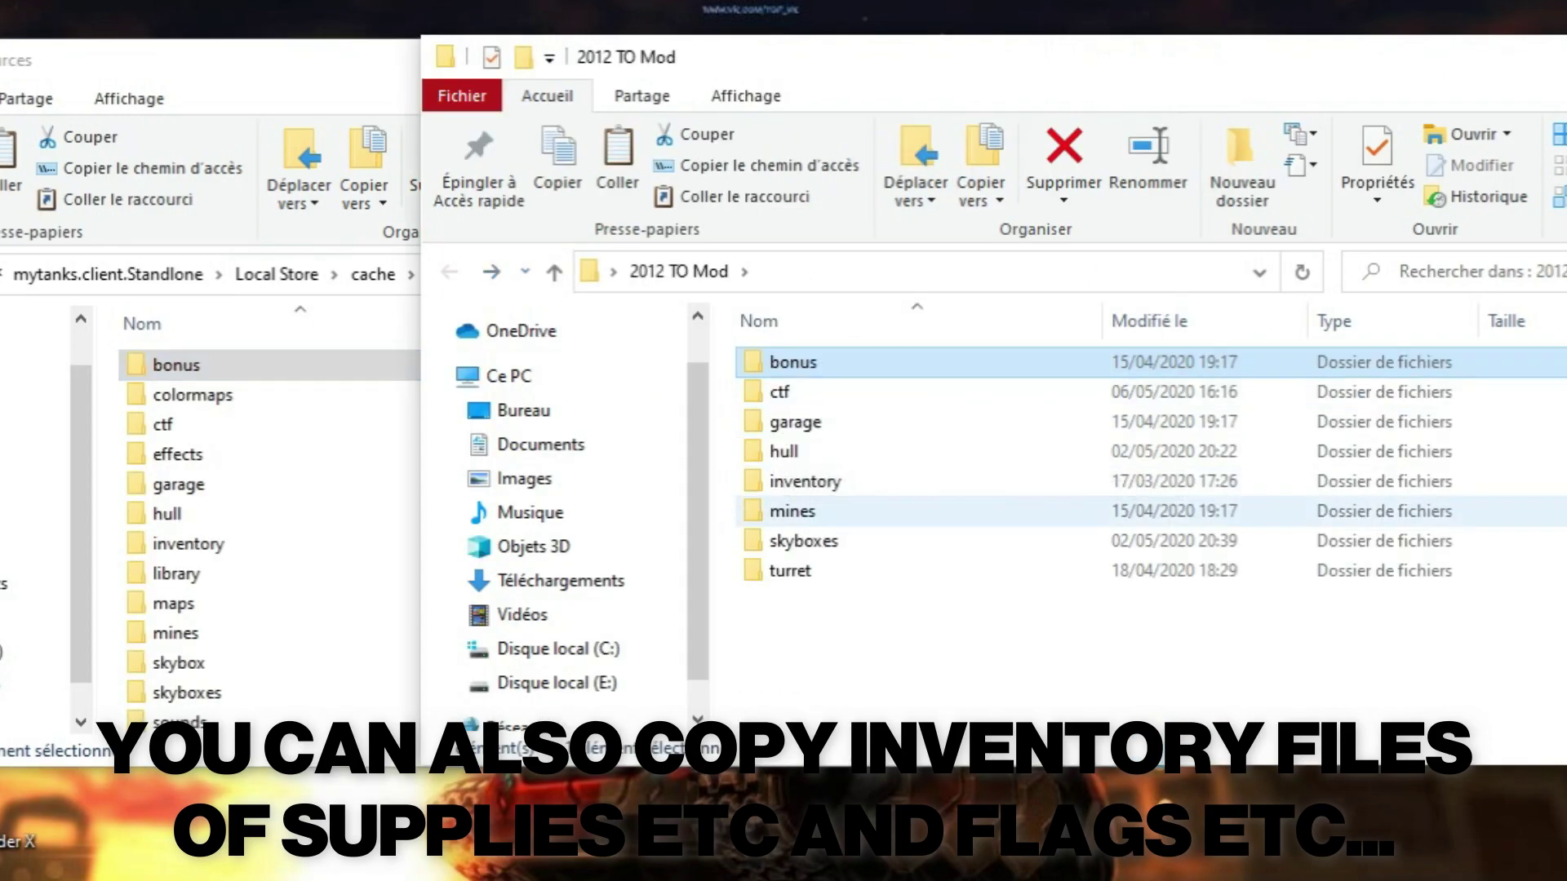
{"action": "left_click", "coordinate": [783, 451]}
{"action": "left_click", "coordinate": [795, 422]}
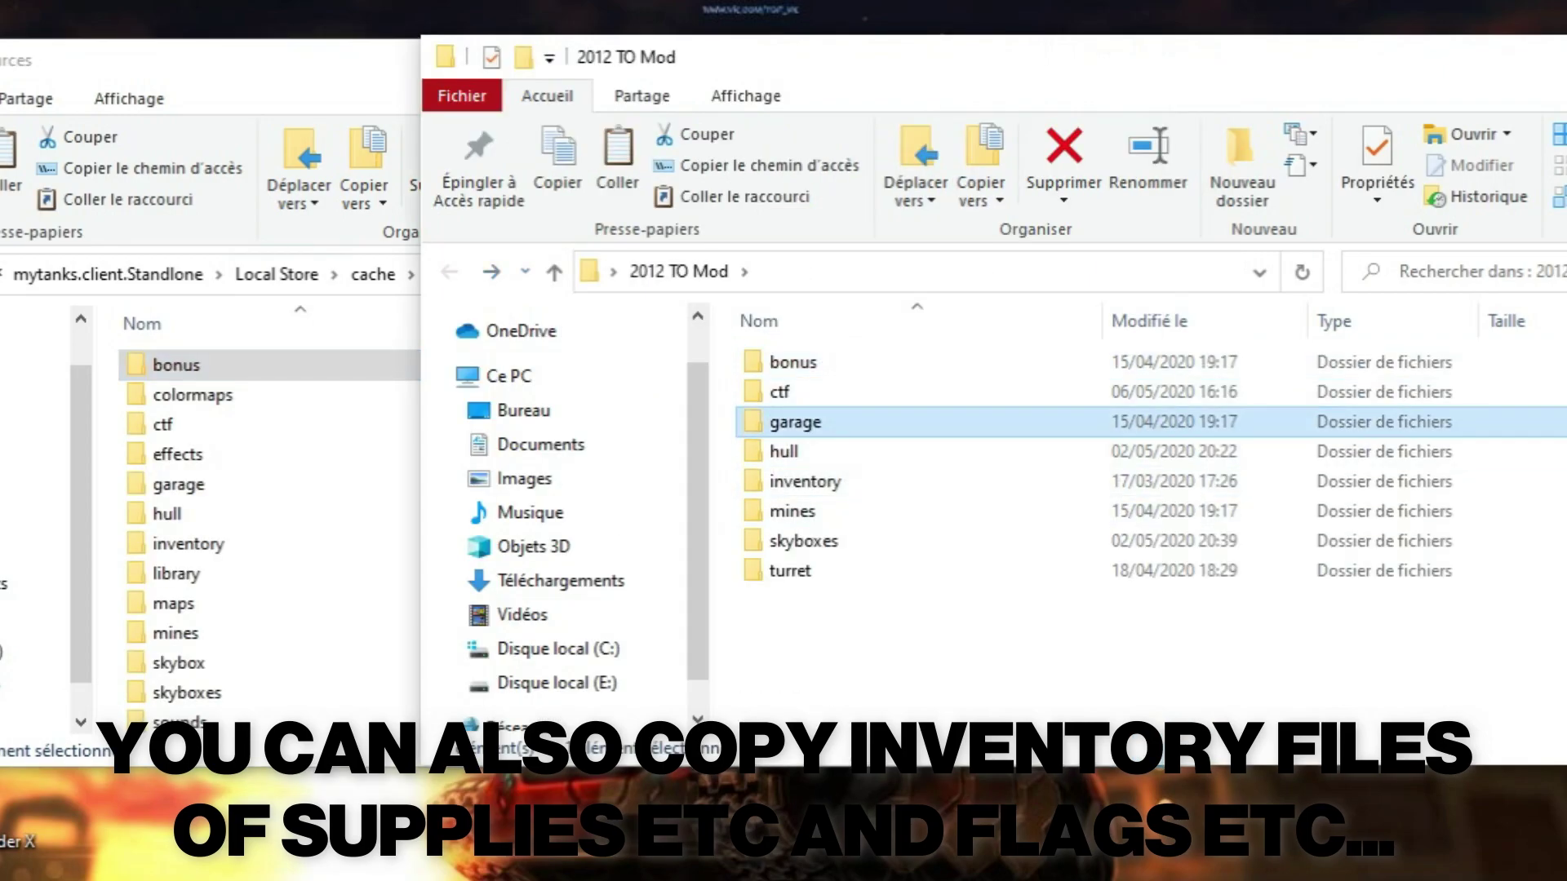
{"action": "left_click", "coordinate": [804, 482]}
{"action": "left_click", "coordinate": [803, 541]}
{"action": "left_click", "coordinate": [792, 511]}
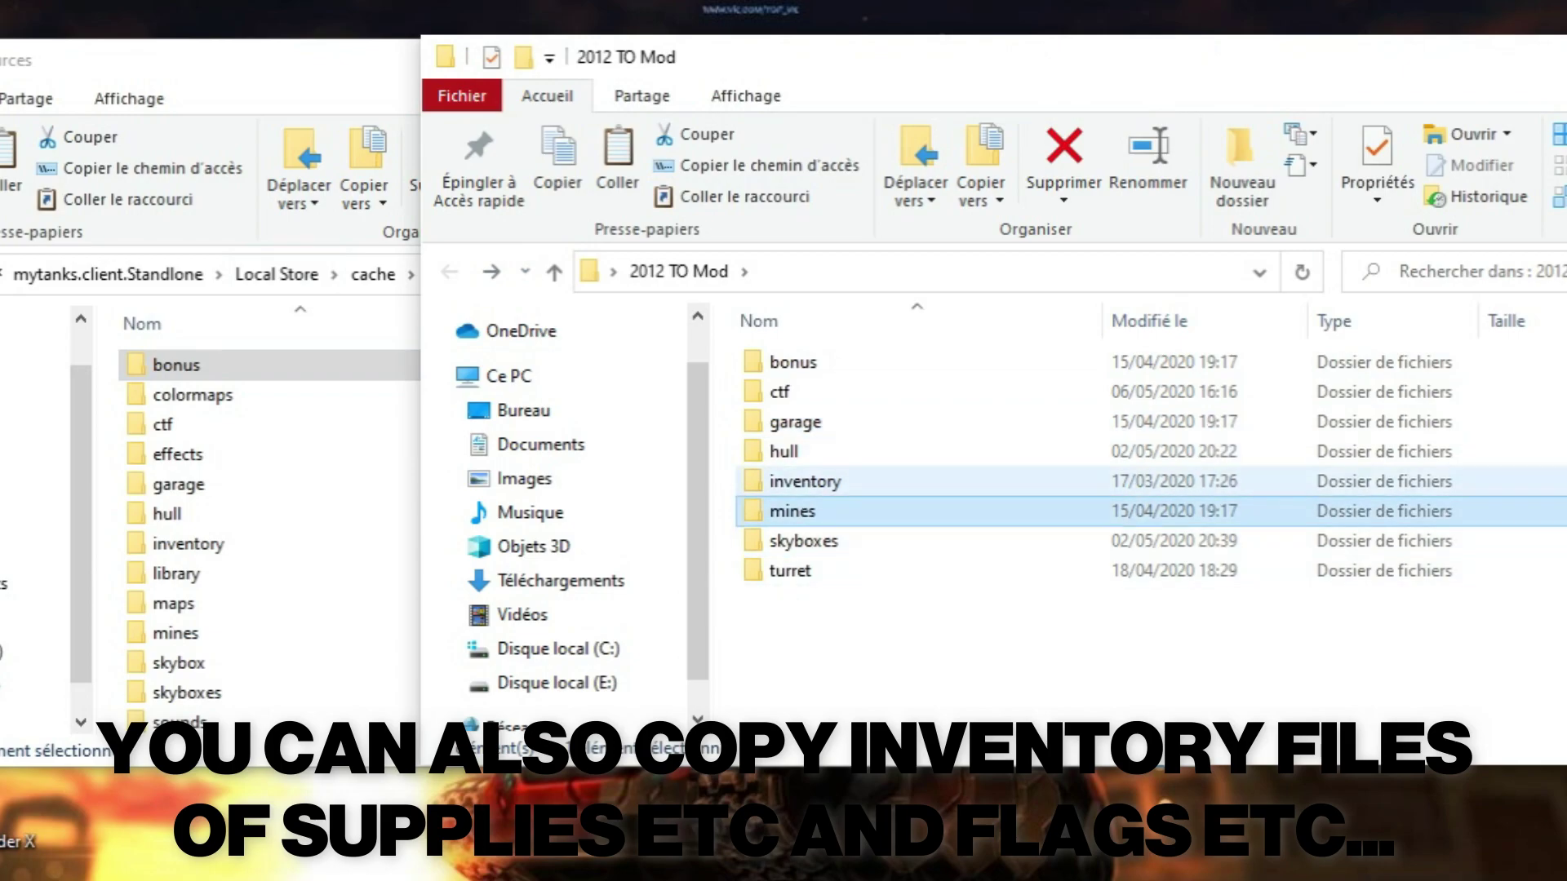
Step: Open the red_pedestal folder inside the mod's ctf\pedestal folder to examine its flag stand texture
{"action": "left_click", "coordinate": [779, 391]}
{"action": "double_click", "coordinate": [780, 391]}
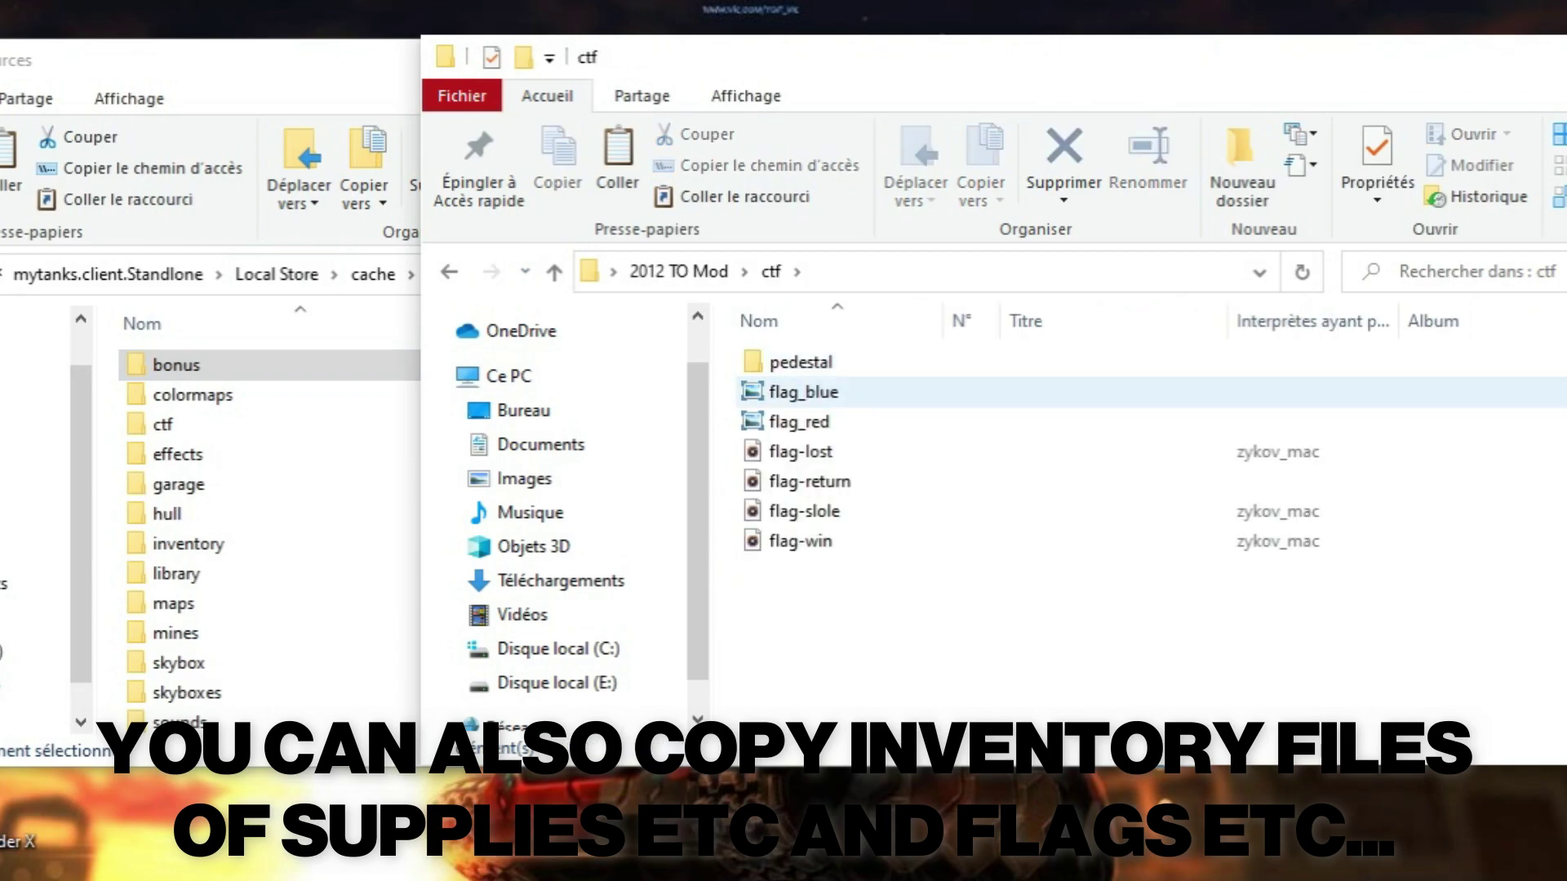
{"action": "left_click", "coordinate": [800, 362]}
{"action": "double_click", "coordinate": [801, 362]}
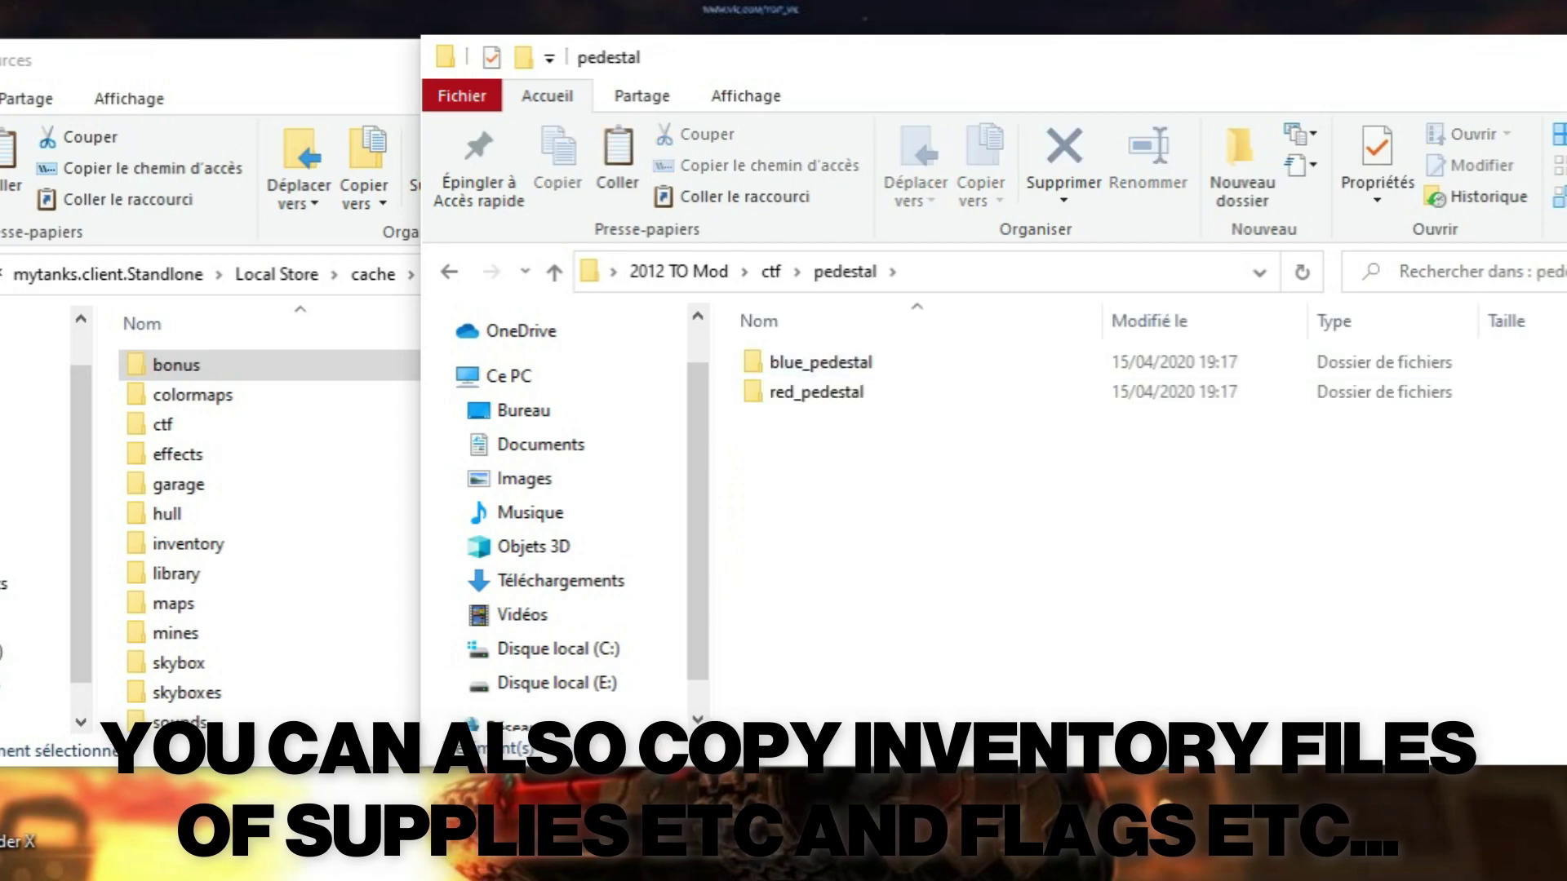
{"action": "left_click", "coordinate": [816, 391]}
{"action": "double_click", "coordinate": [816, 391]}
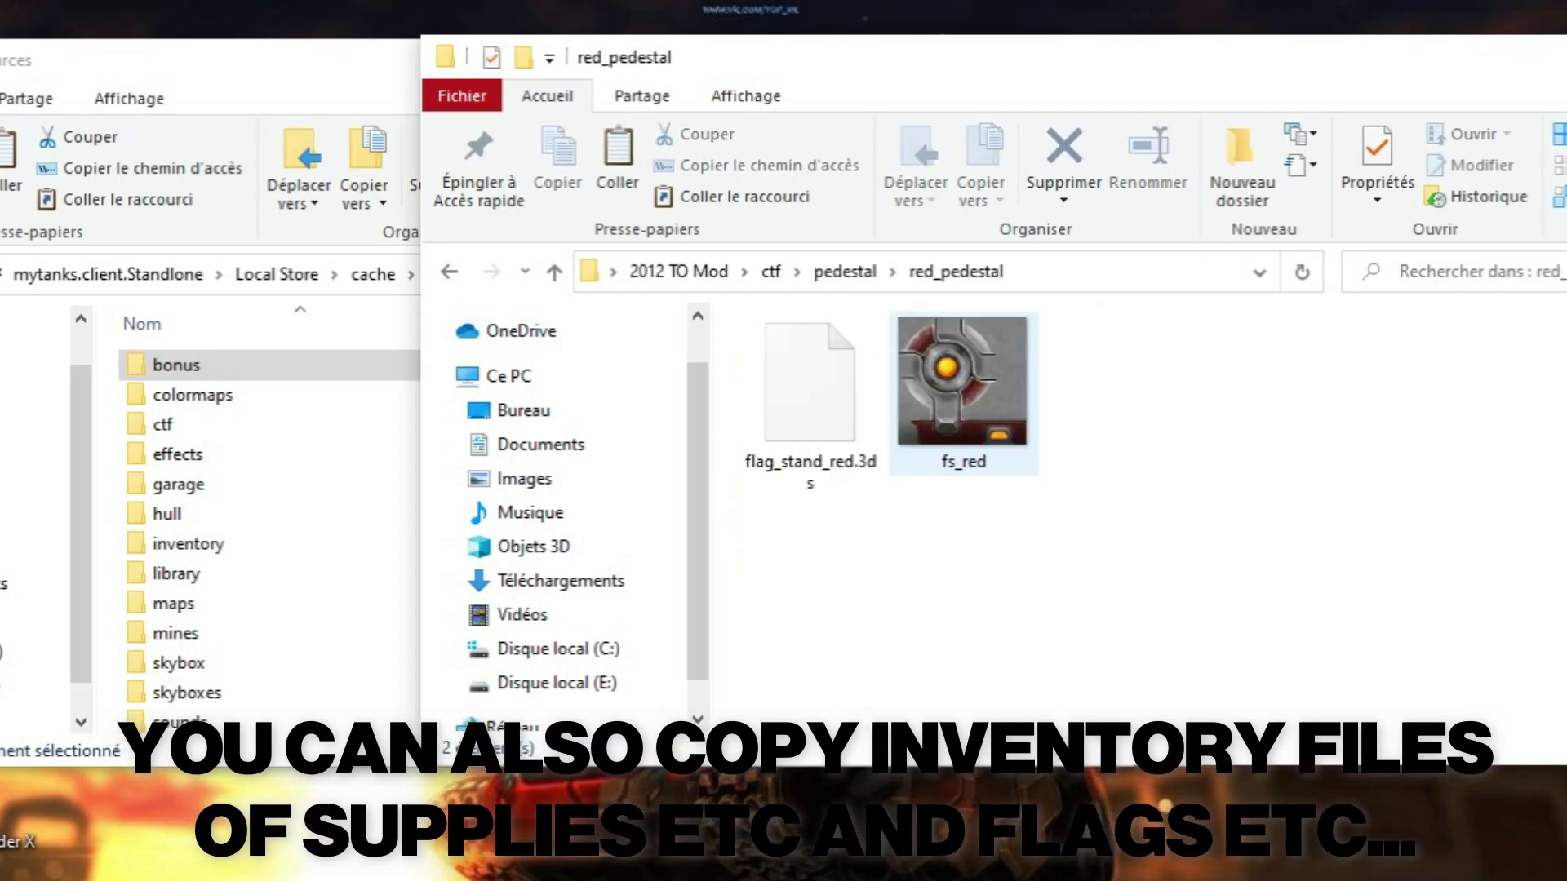
Step: View the fs_blue image in the mod's blue_pedestal folder, close it, and return to the 2012 TO Mod folder
{"action": "left_click", "coordinate": [449, 271]}
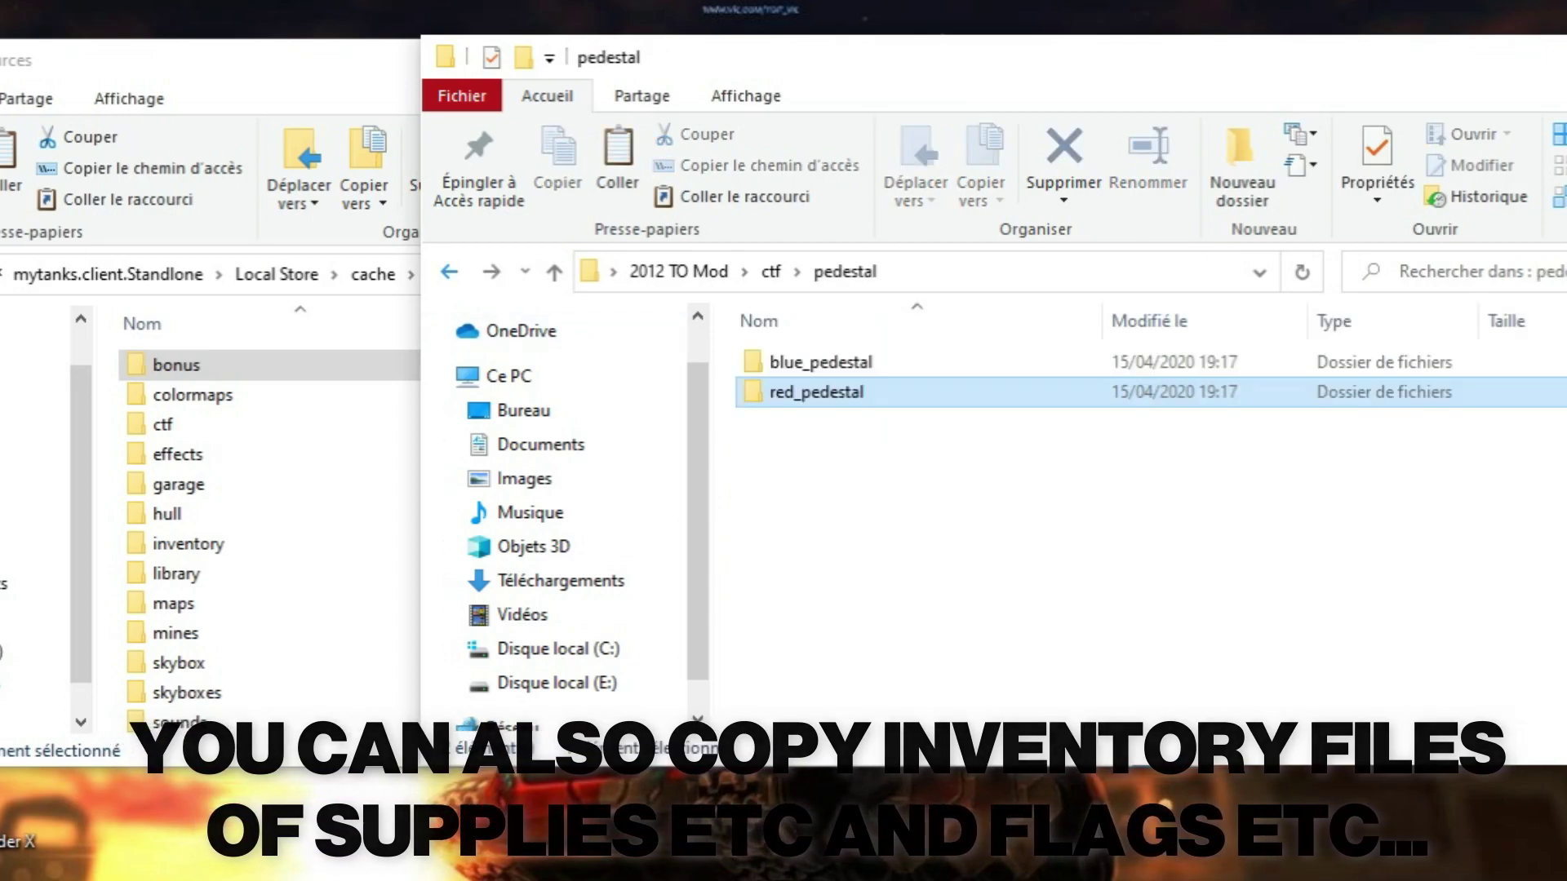
{"action": "double_click", "coordinate": [779, 362]}
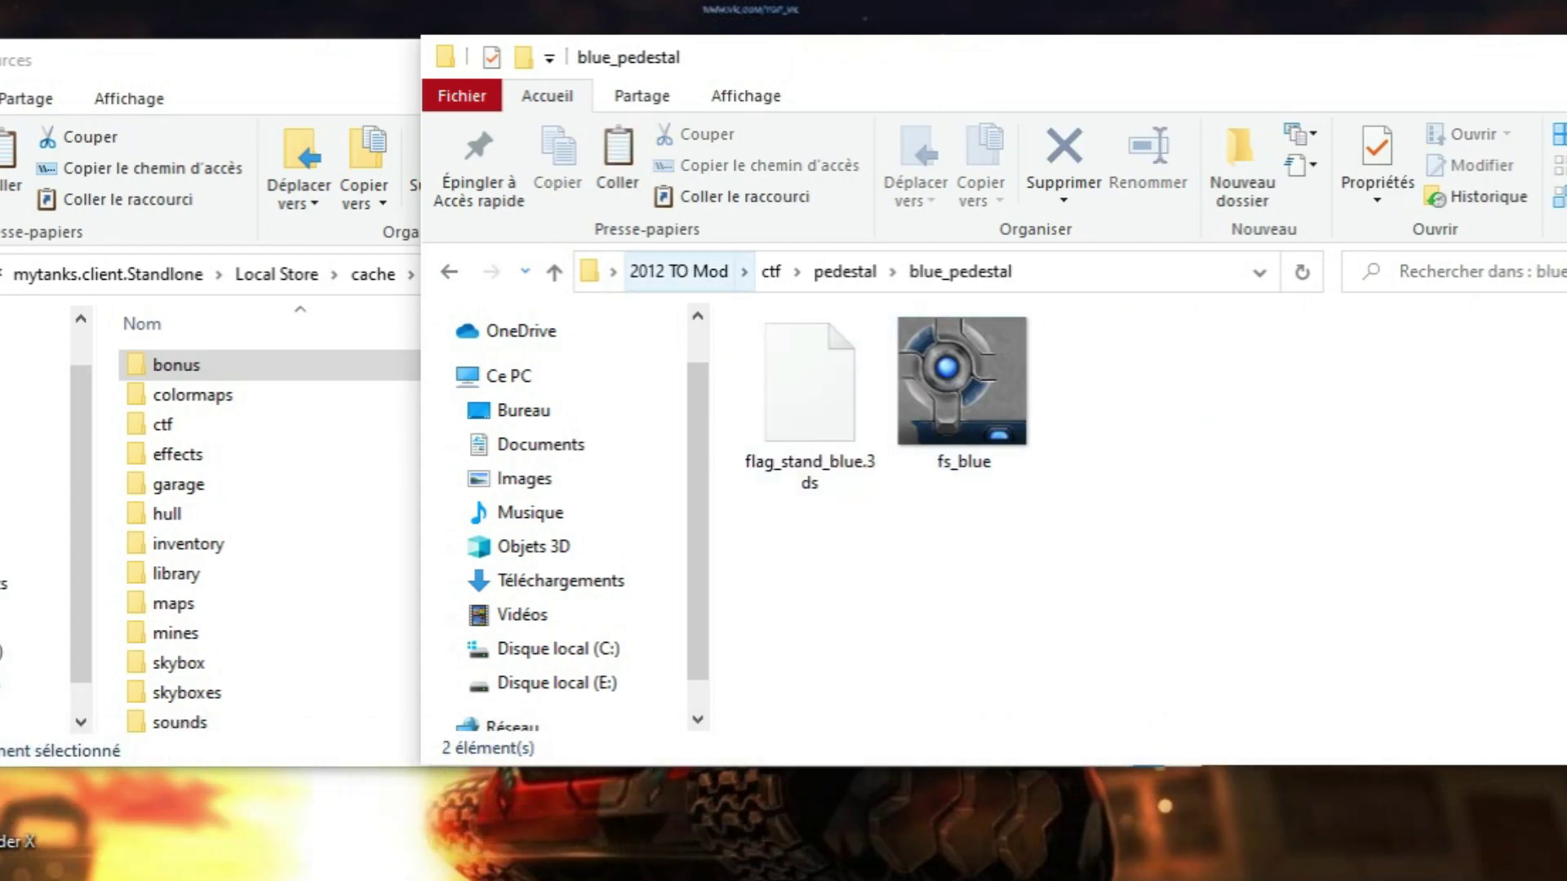
{"action": "double_click", "coordinate": [963, 392]}
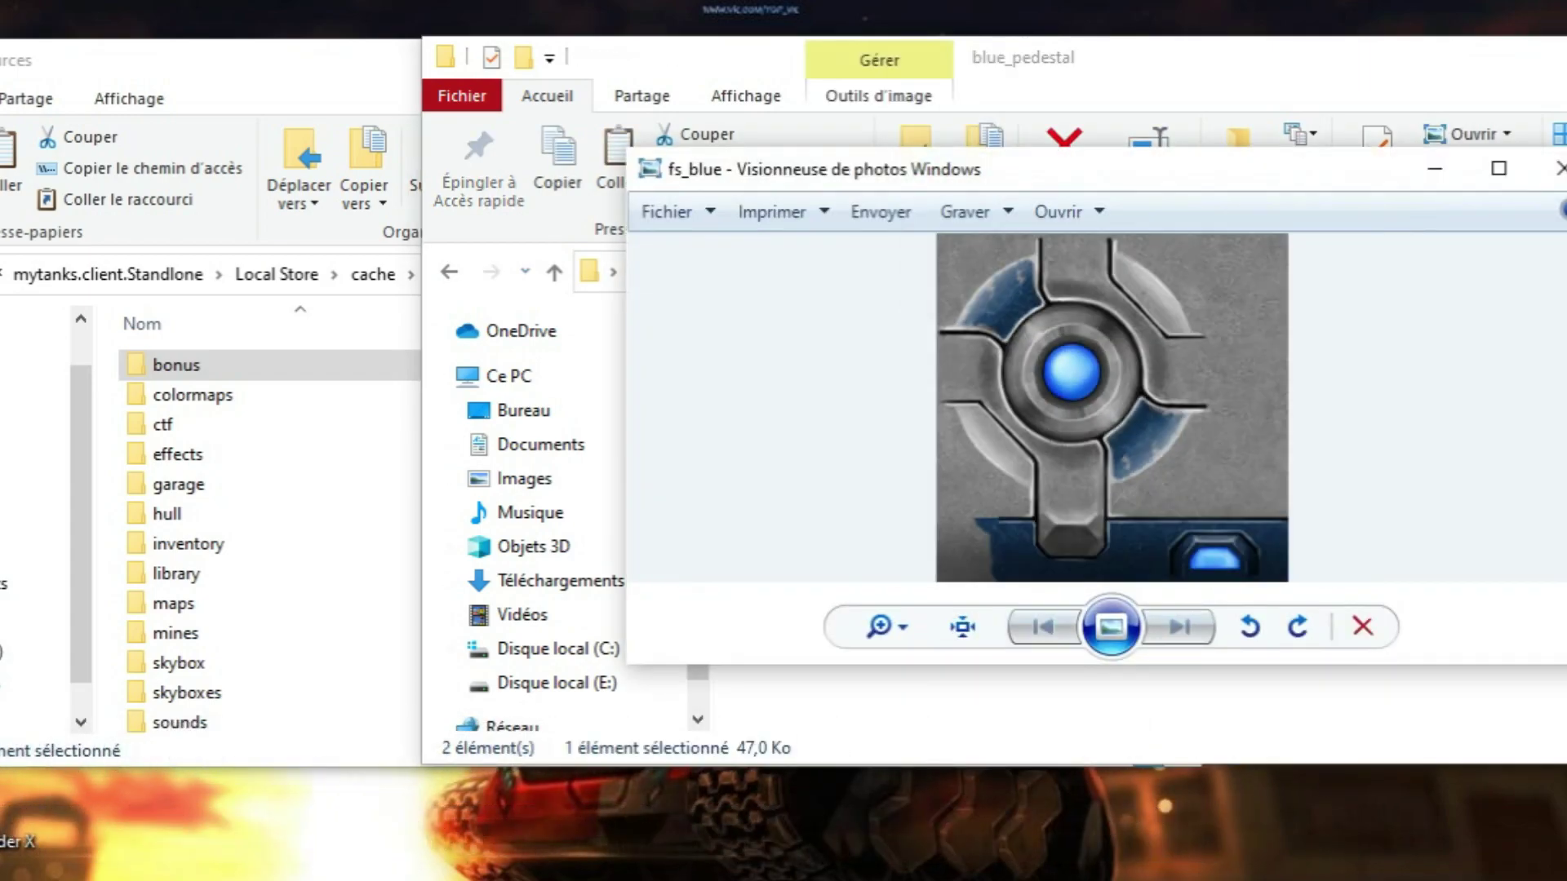
{"action": "key", "text": "alt+F4"}
{"action": "key", "text": "alt+Left"}
{"action": "key", "text": "alt+Left"}
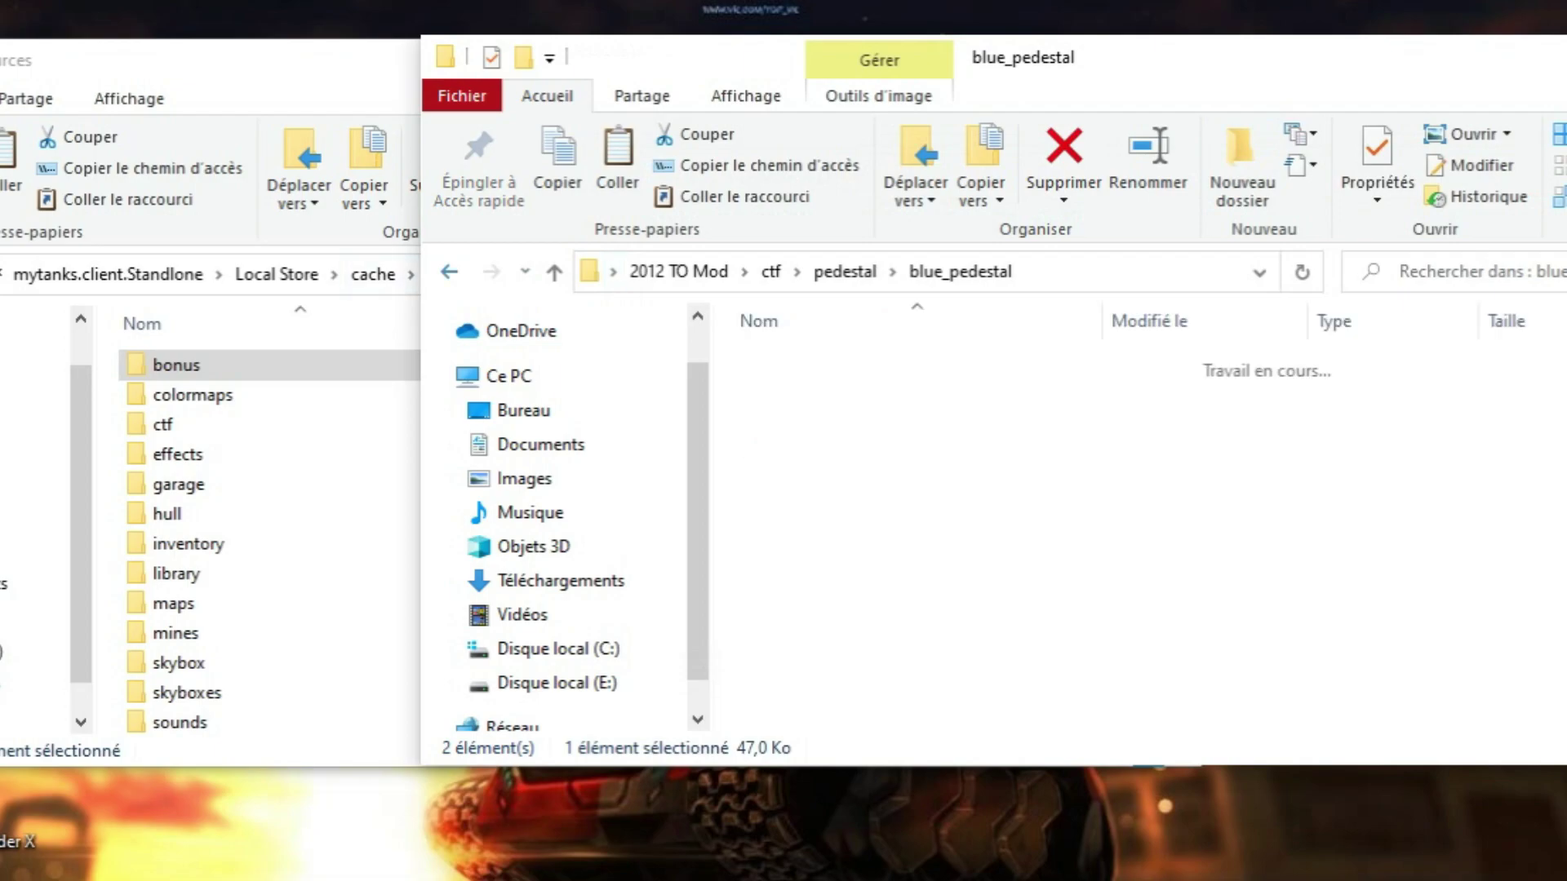
{"action": "key", "text": "alt+Left"}
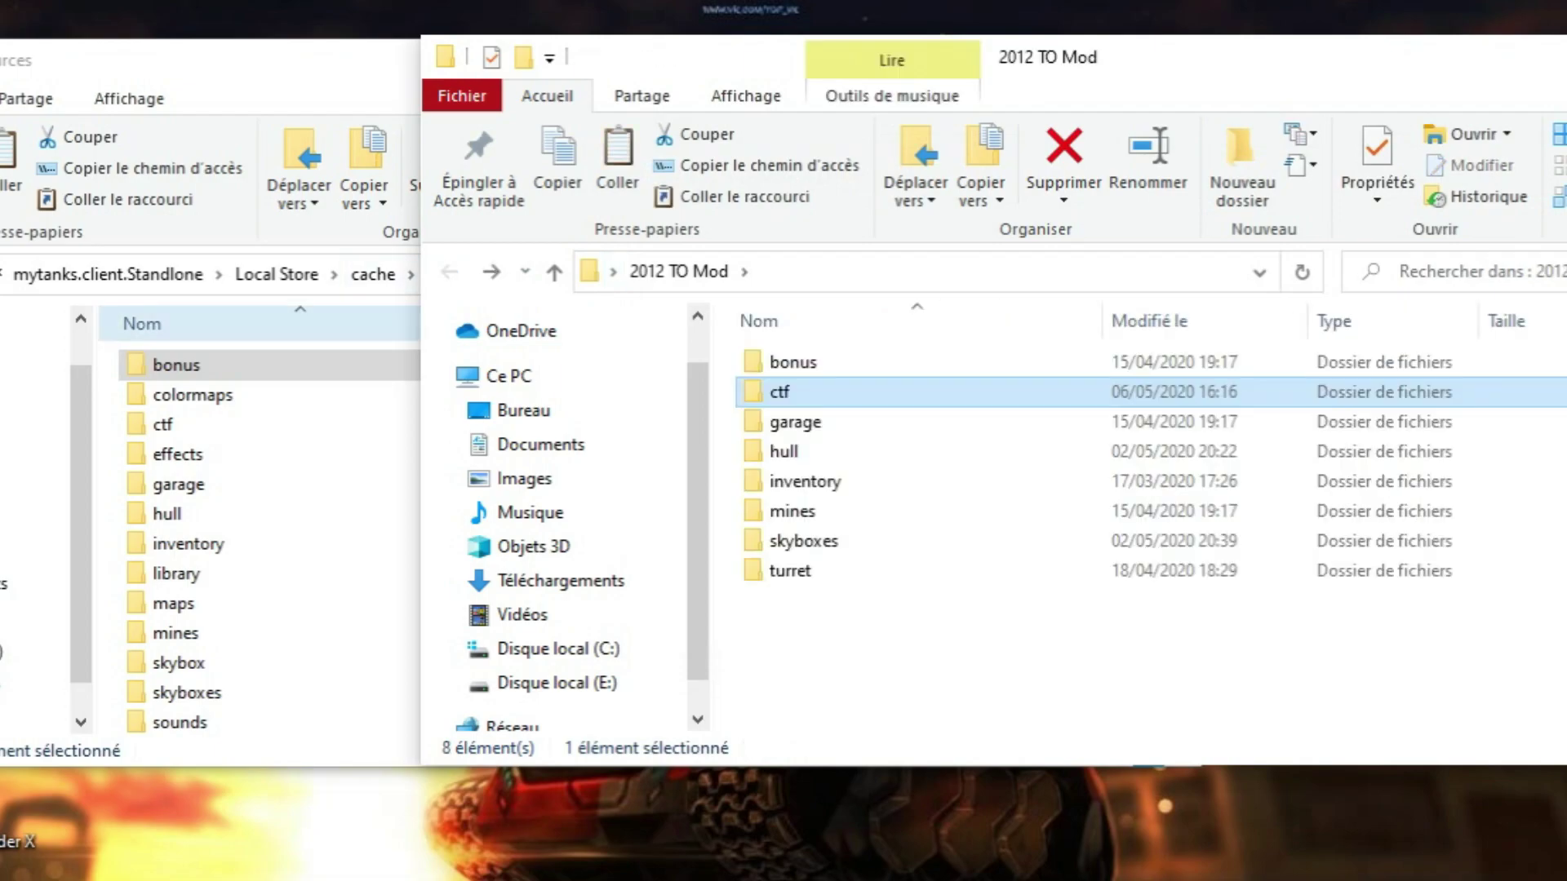
Step: Locate the ctf folder in the game's resources folder and copy the matching ctf folder from 2012 TO Mod
{"action": "left_click", "coordinate": [179, 484]}
{"action": "left_click", "coordinate": [1224, 57]}
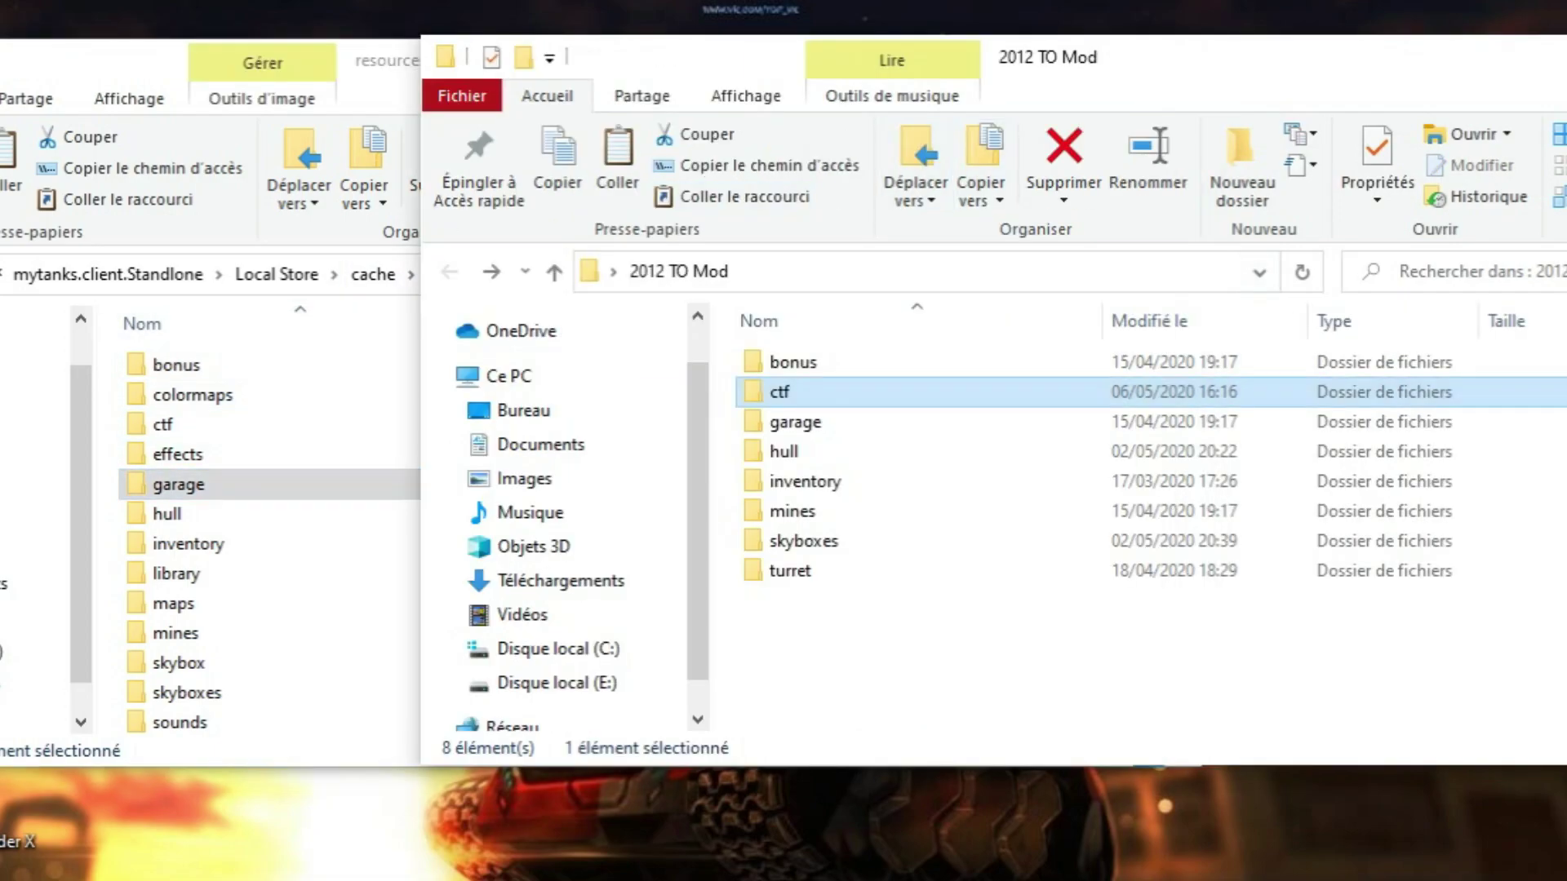
{"action": "scroll", "coordinate": [204, 448], "scroll_direction": "down", "scroll_amount": 2}
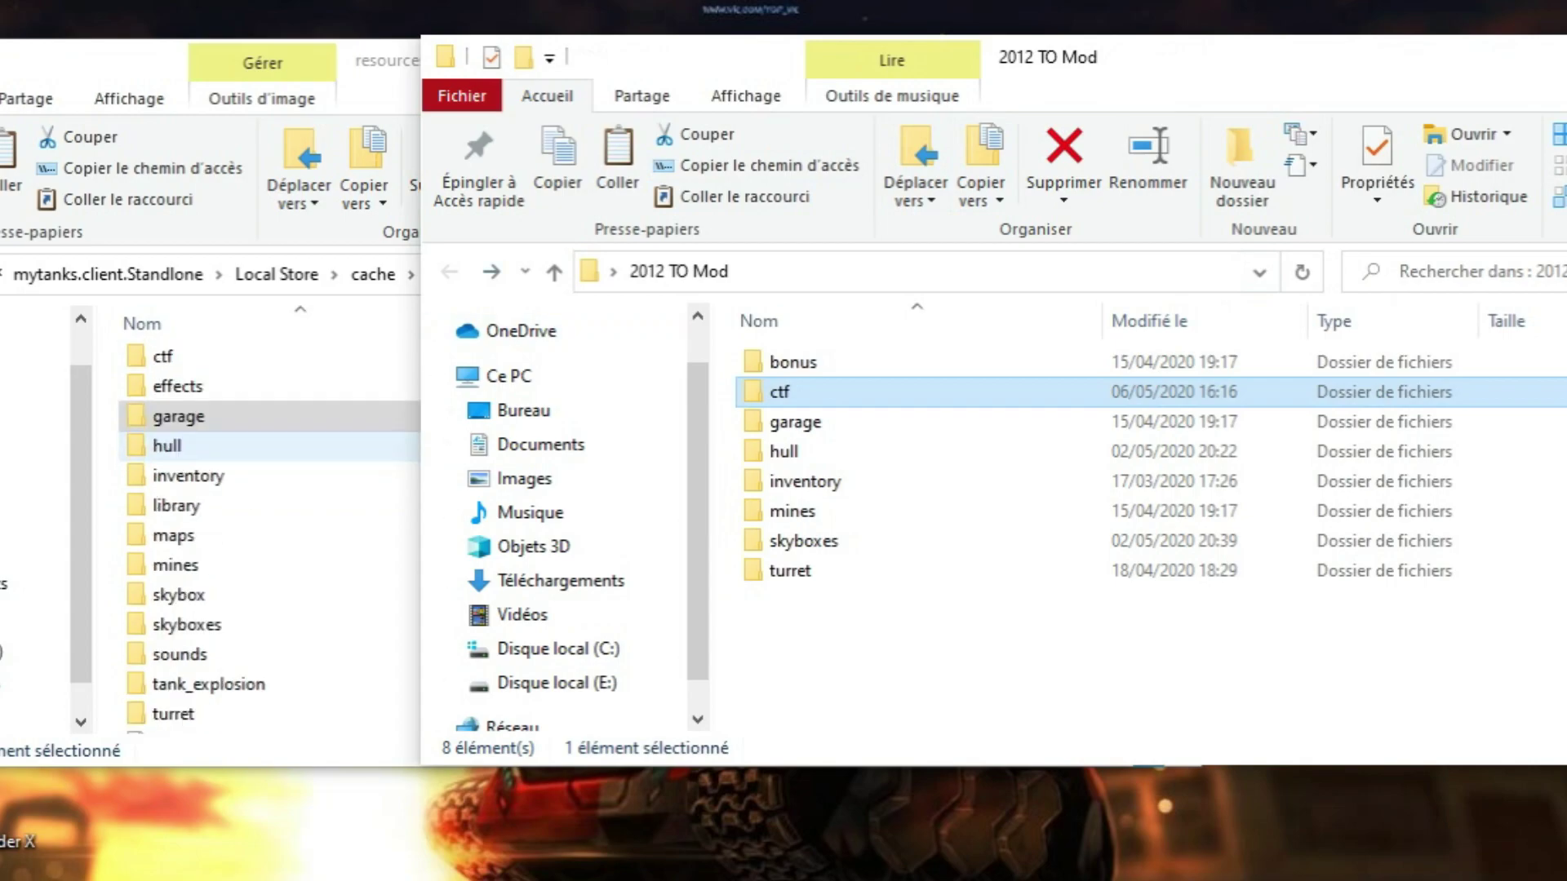
{"action": "scroll", "coordinate": [204, 424], "scroll_direction": "up", "scroll_amount": 2}
{"action": "left_click", "coordinate": [163, 424]}
{"action": "key", "text": "alt+Tab"}
{"action": "left_click", "coordinate": [1391, 321]}
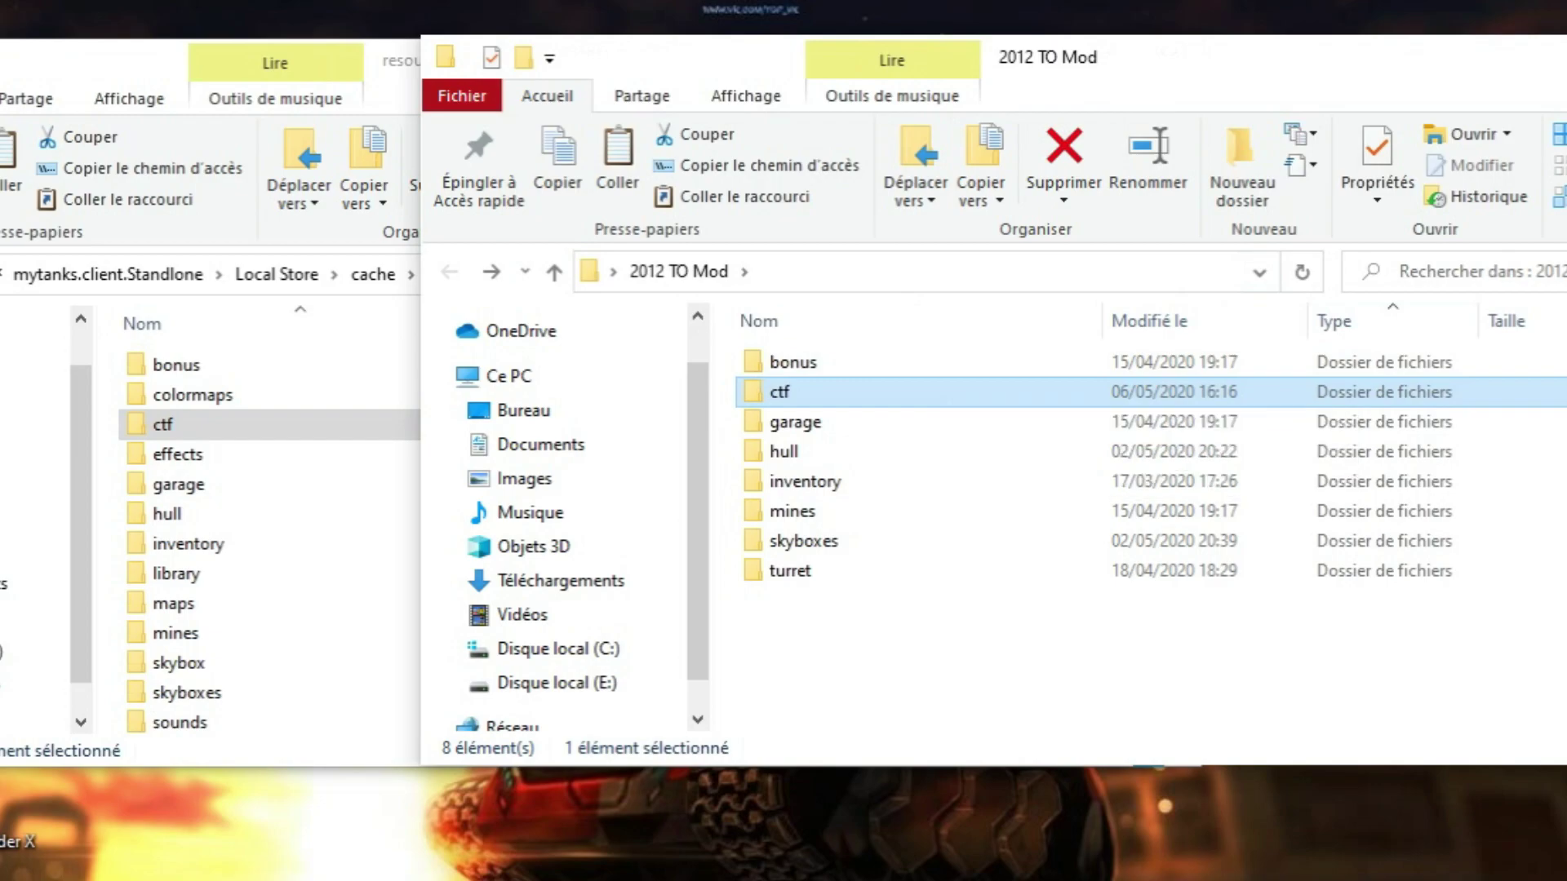
{"action": "right_click", "coordinate": [950, 391]}
{"action": "left_click", "coordinate": [1027, 731]}
{"action": "left_click", "coordinate": [110, 424]}
{"action": "left_click", "coordinate": [1272, 510]}
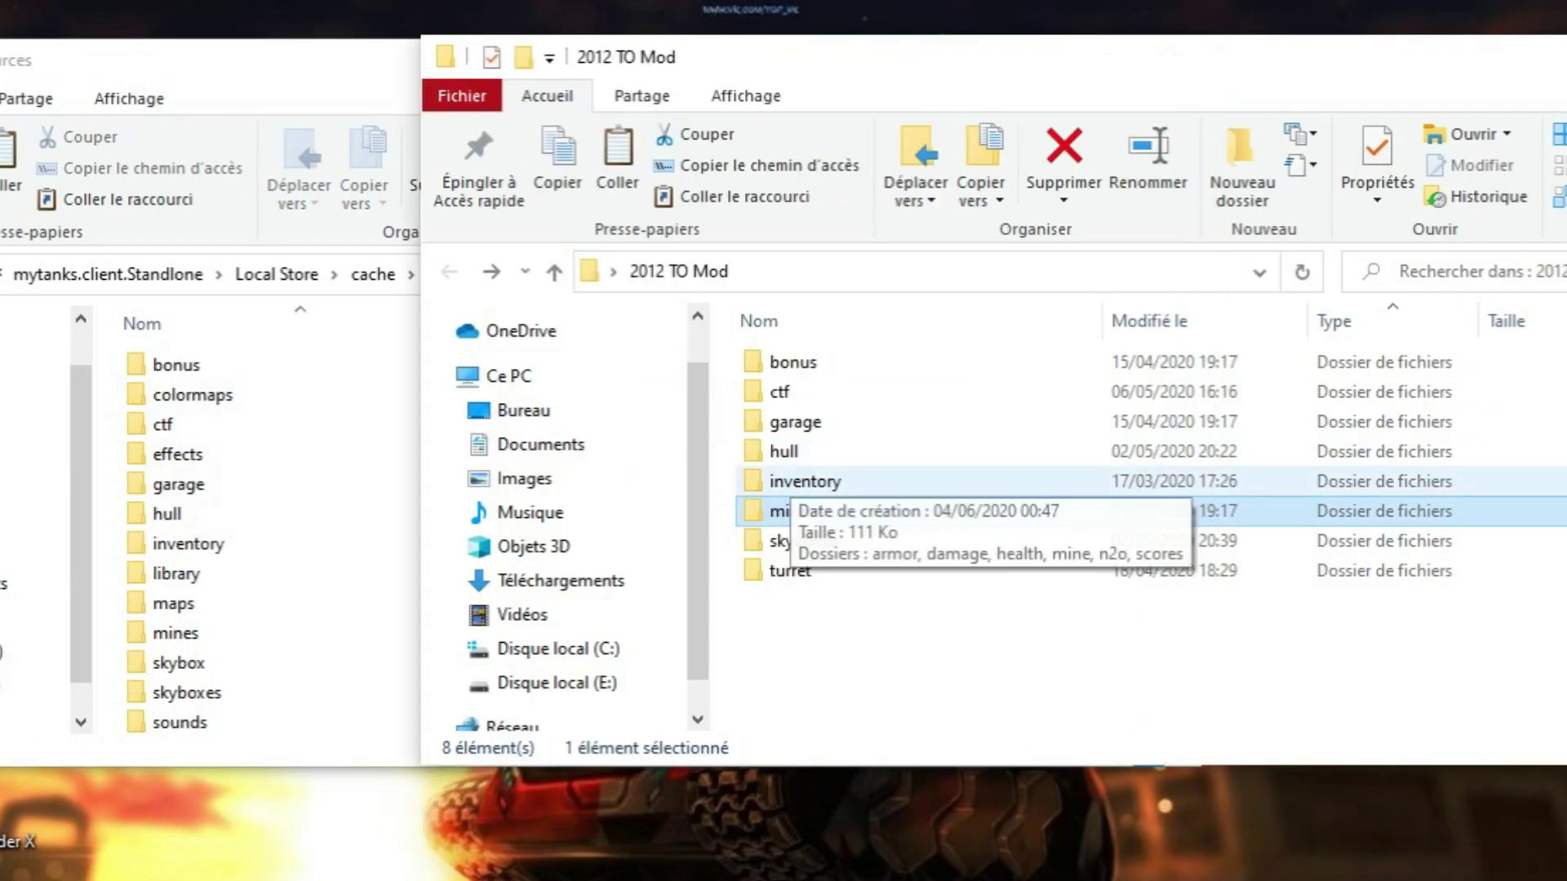
Step: View the inventory_armor image in the mod's inventory\armor folder and close the photo viewer
{"action": "double_click", "coordinate": [789, 481]}
{"action": "double_click", "coordinate": [790, 361]}
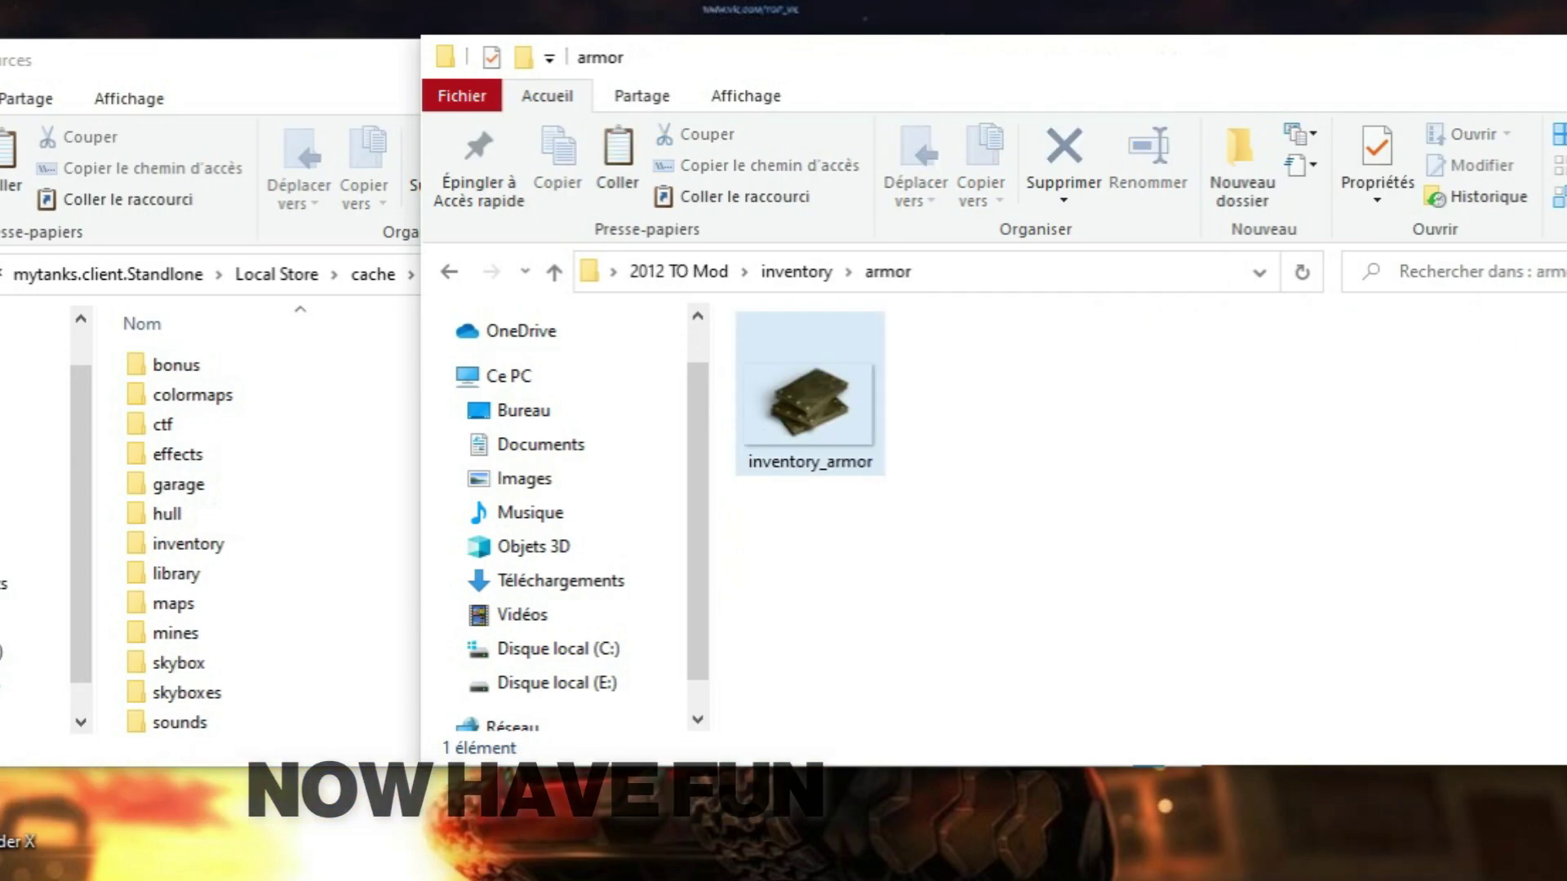
{"action": "double_click", "coordinate": [811, 400]}
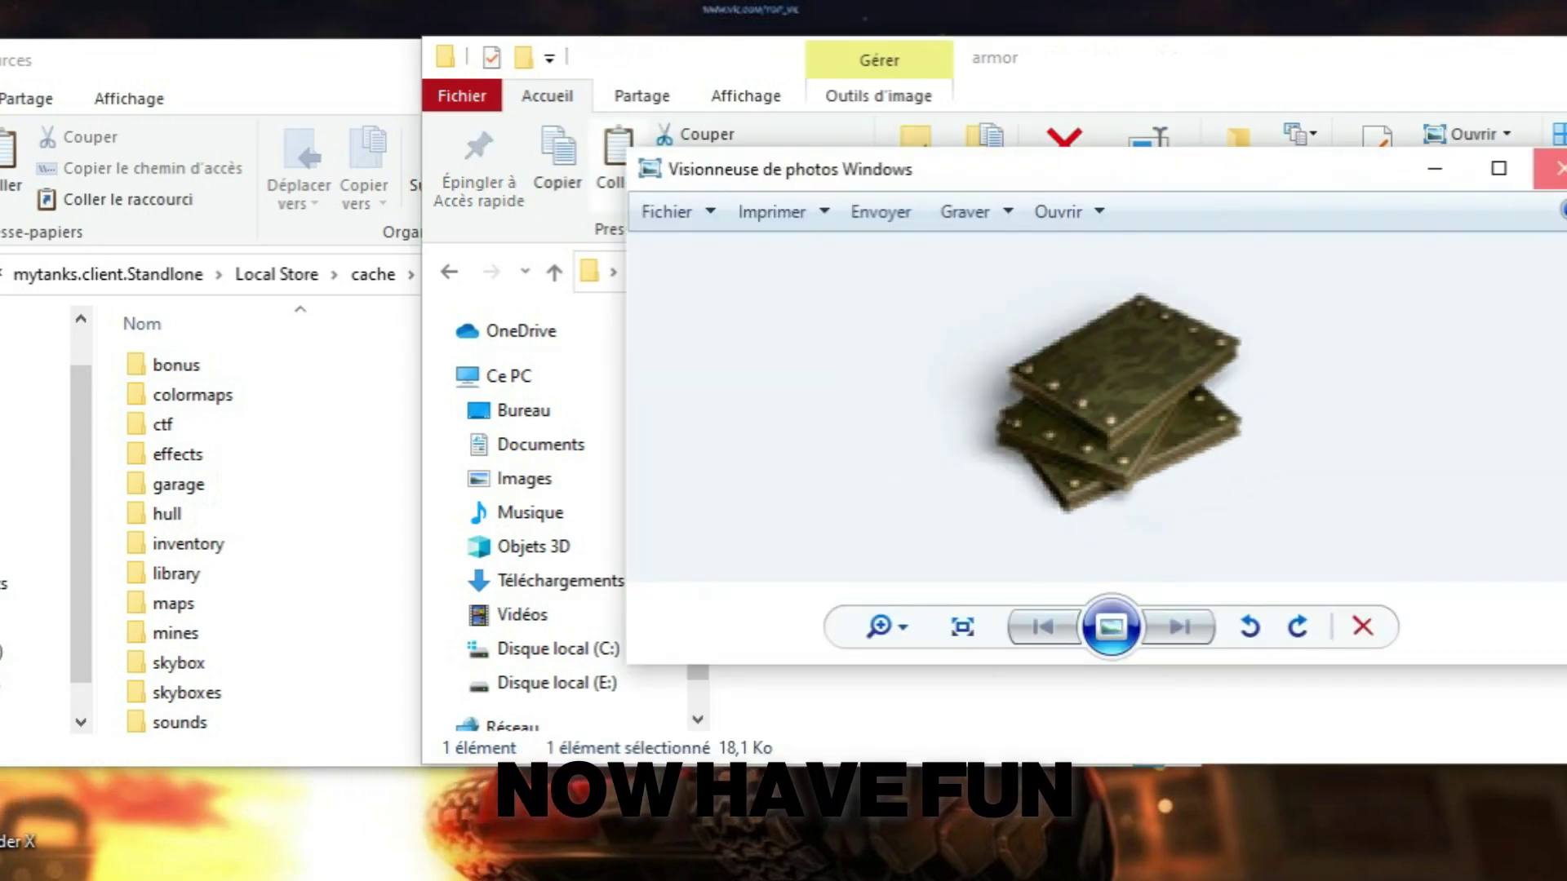
{"action": "left_click", "coordinate": [1552, 169]}
Step: Locate the inventory folder in the game's resources folder and return the mod window to 2012 TO Mod
{"action": "left_click", "coordinate": [269, 573]}
{"action": "scroll", "coordinate": [269, 555], "scroll_direction": "down", "scroll_amount": 4}
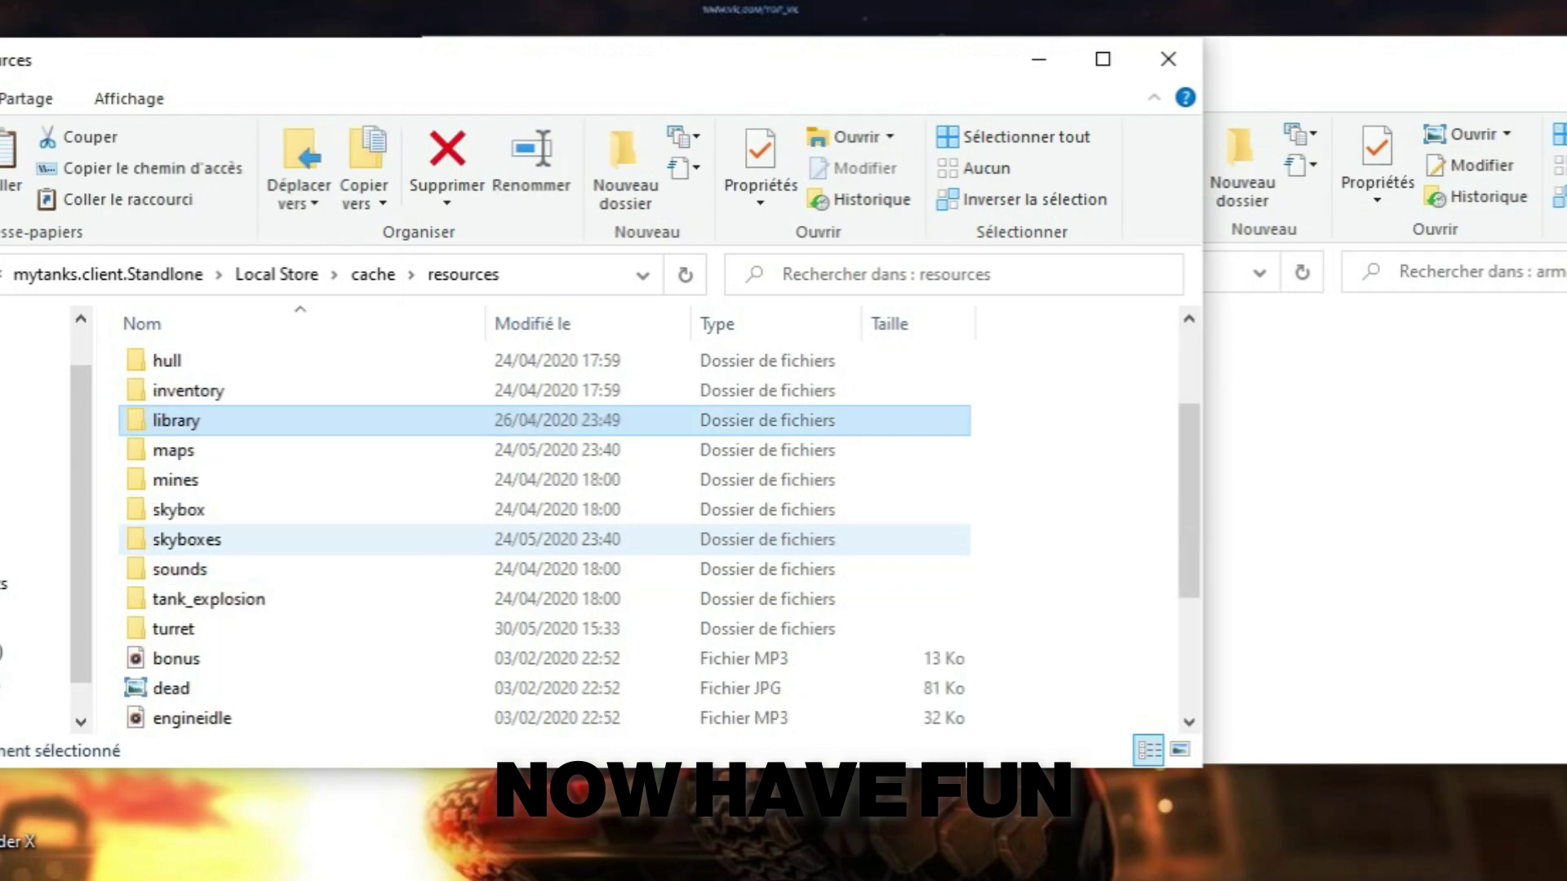
{"action": "scroll", "coordinate": [270, 572], "scroll_direction": "up", "scroll_amount": 4}
{"action": "left_click", "coordinate": [269, 543]}
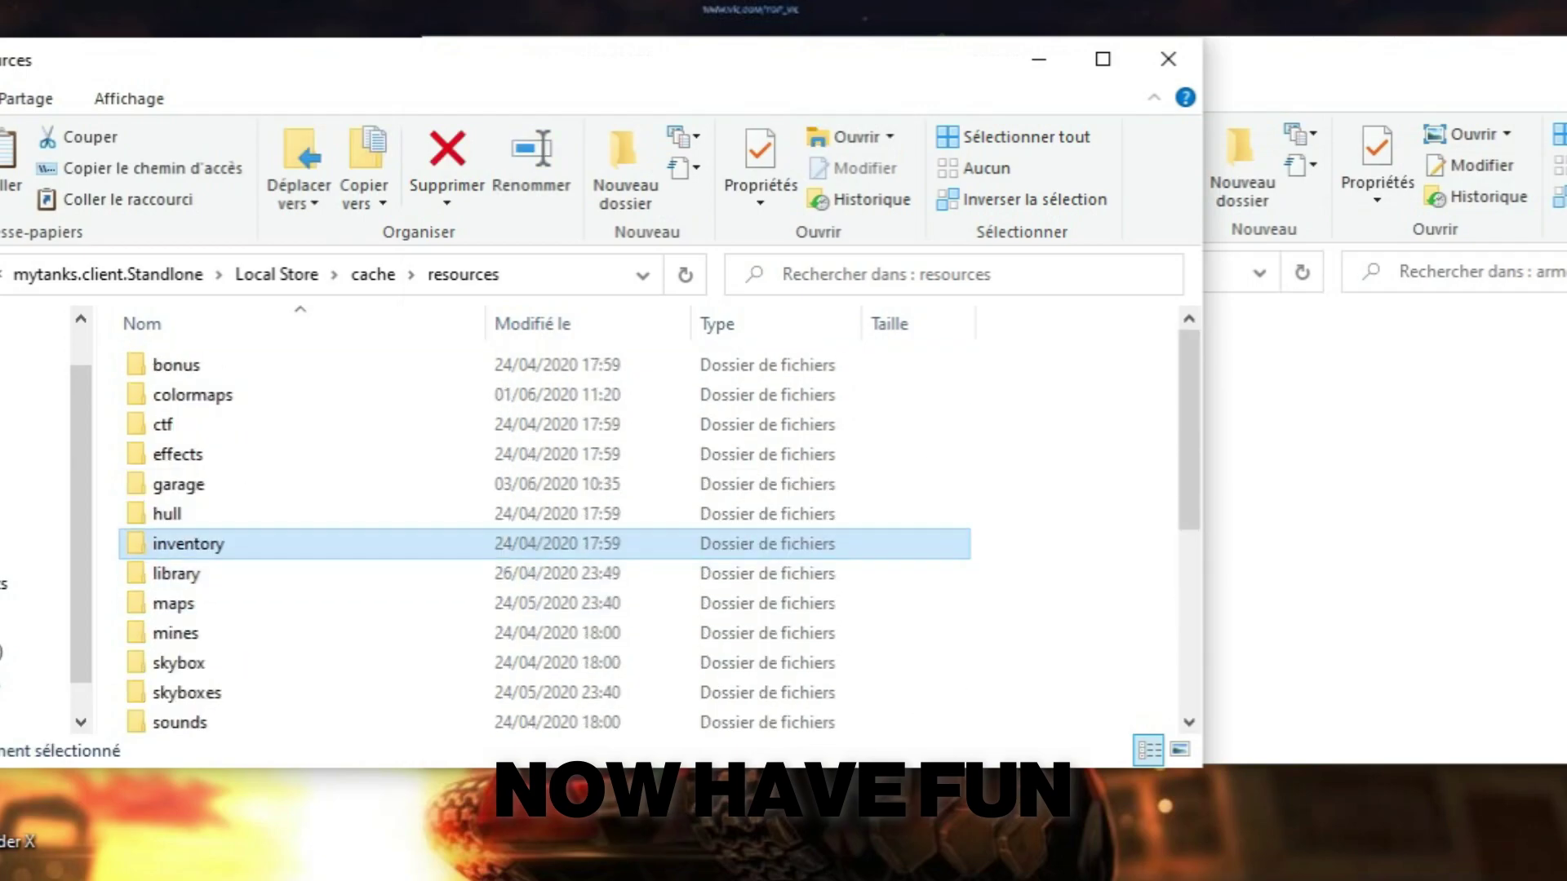
{"action": "left_click", "coordinate": [1382, 490]}
{"action": "key", "text": "alt+Up"}
{"action": "key", "text": "alt+Up"}
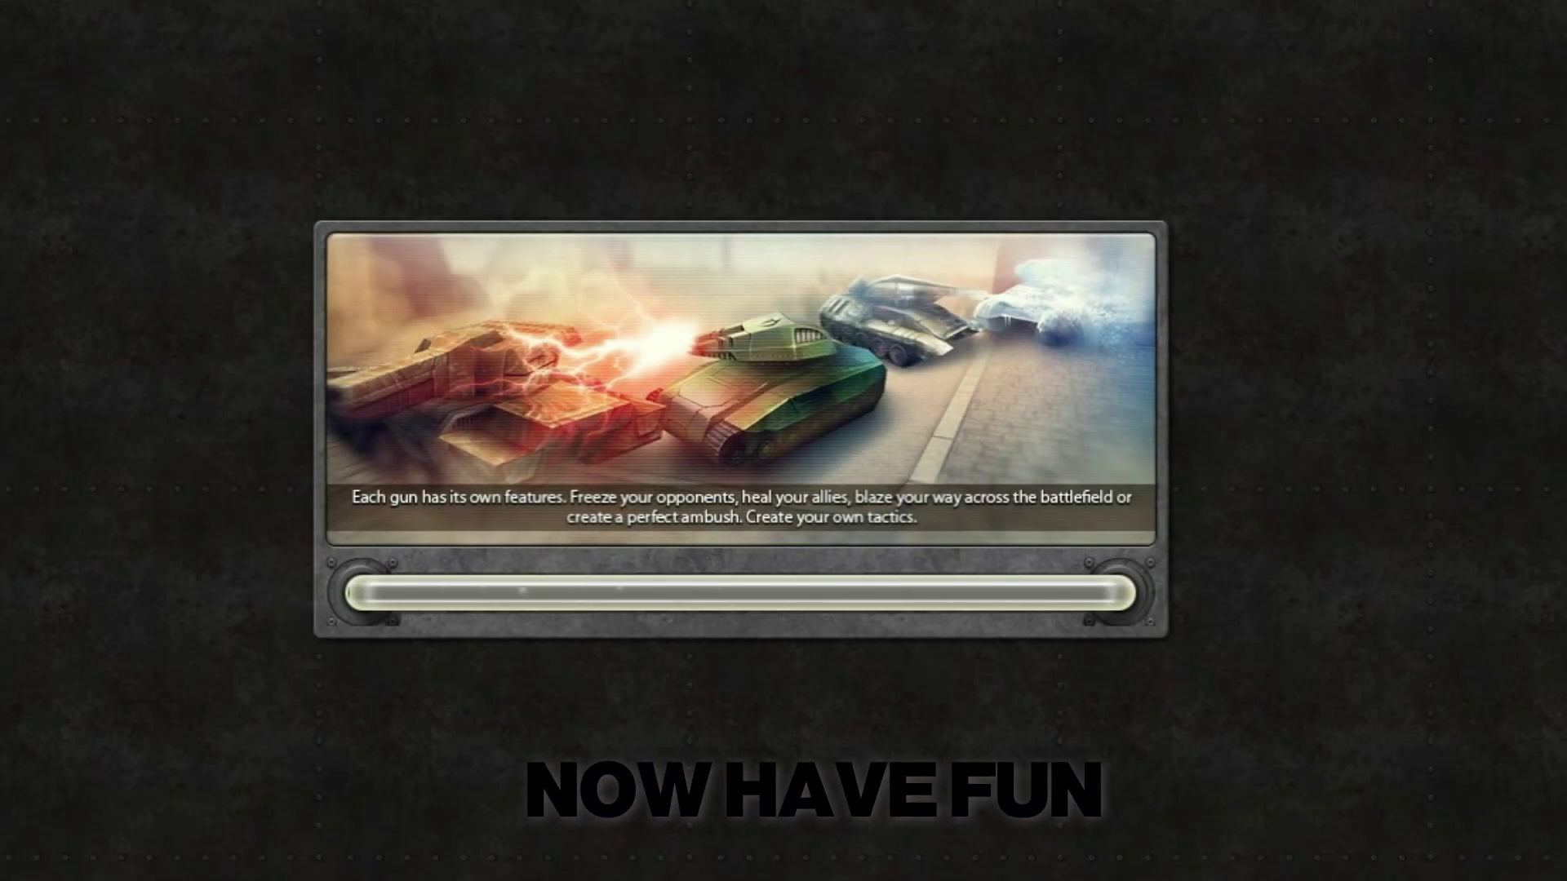